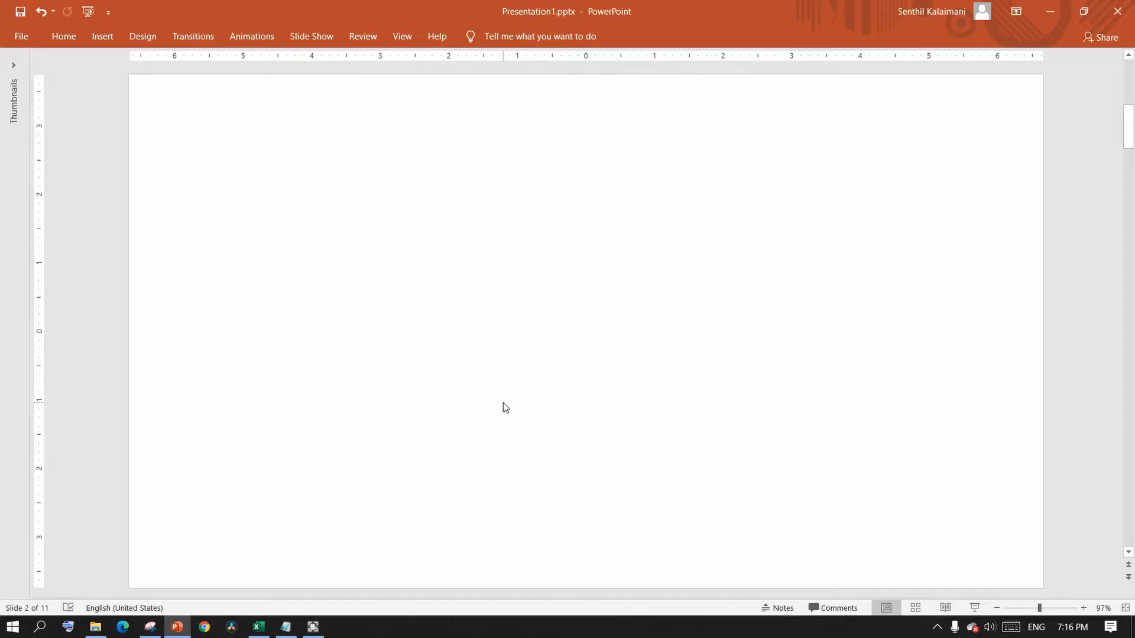
Step: Insert a four-column, two-row table on the blank slide from the table grid
{"action": "left_click", "coordinate": [101, 41]}
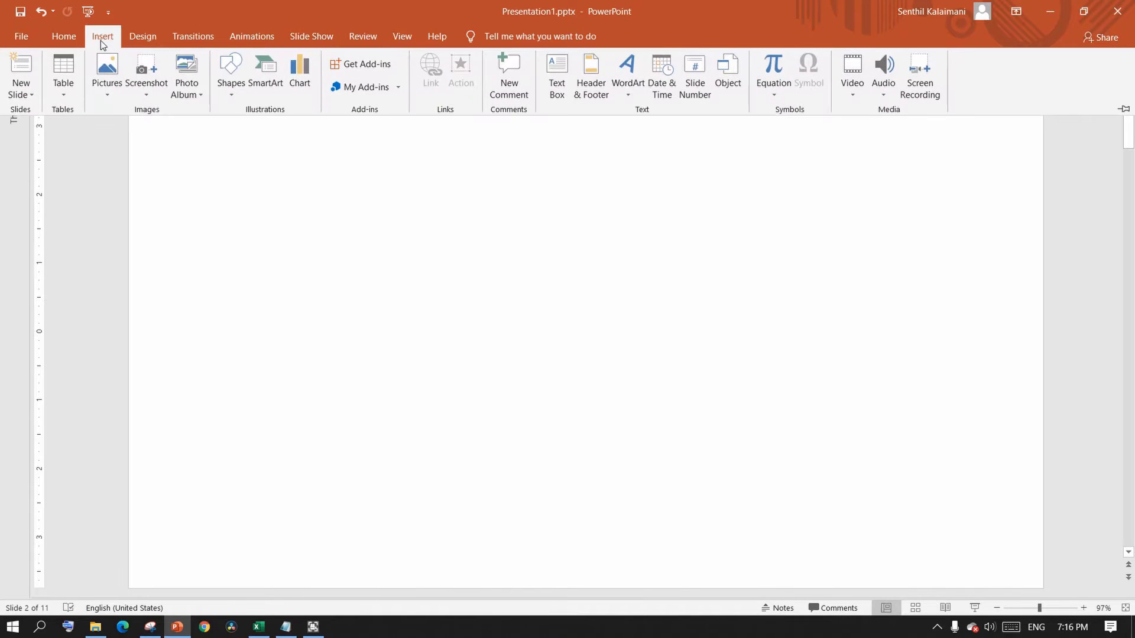
{"action": "left_click", "coordinate": [68, 95]}
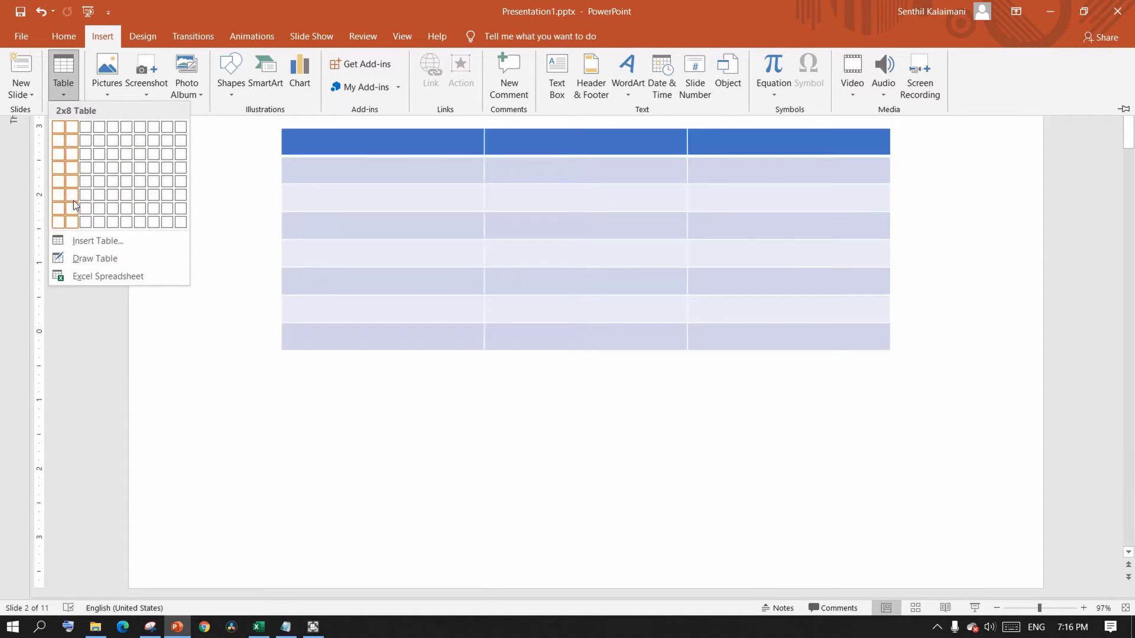
{"action": "left_click", "coordinate": [101, 241]}
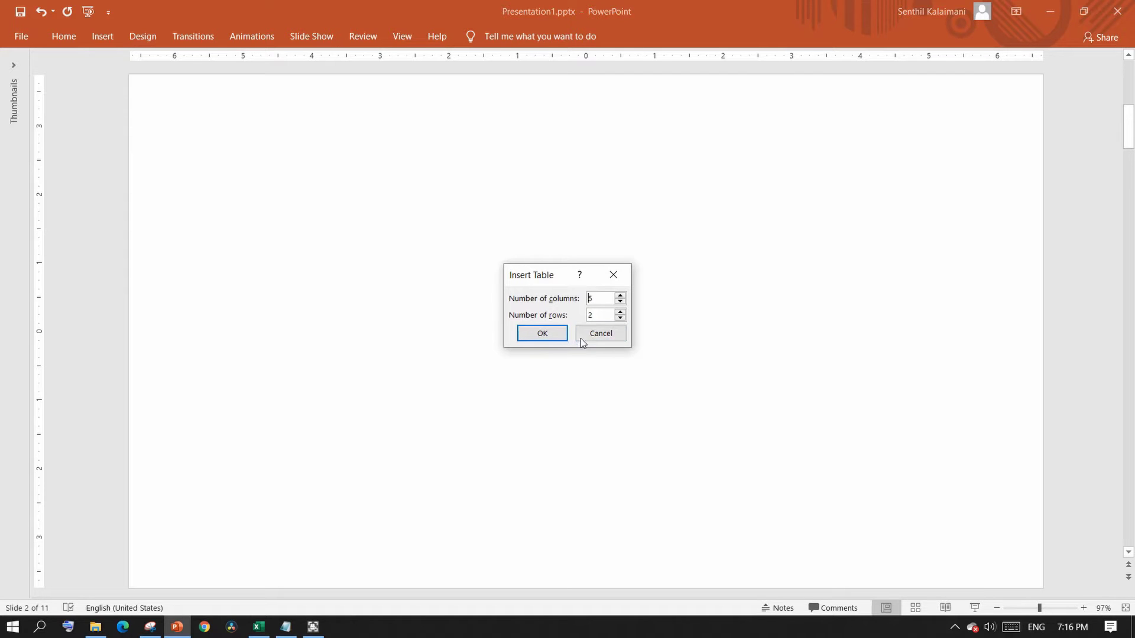
{"action": "left_click", "coordinate": [598, 336]}
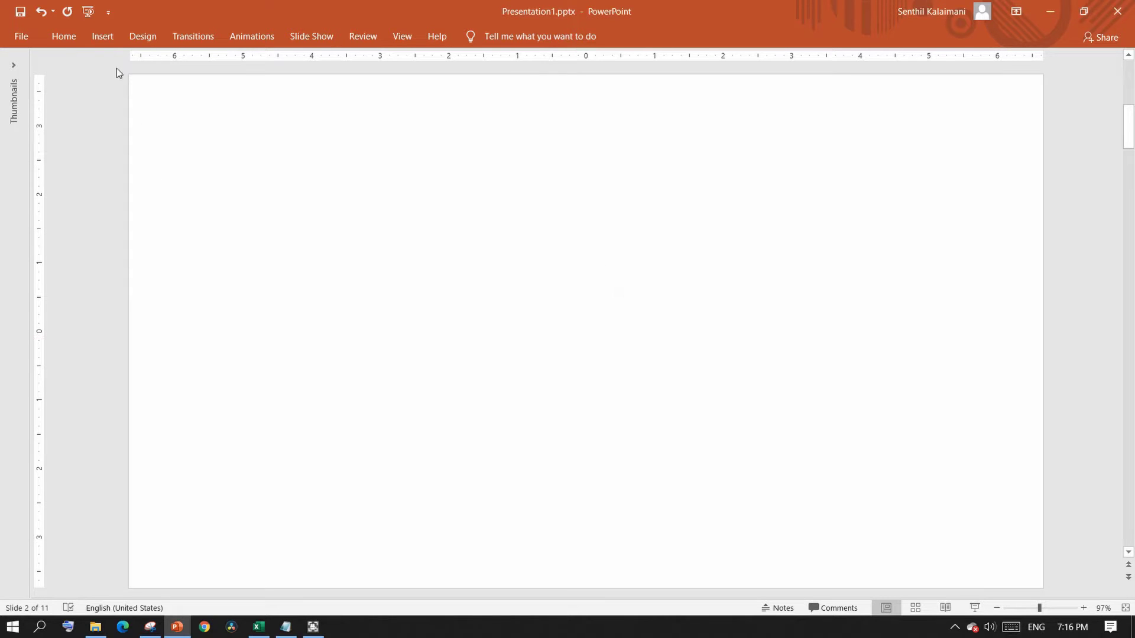
{"action": "left_click", "coordinate": [98, 40]}
{"action": "left_click", "coordinate": [68, 83]}
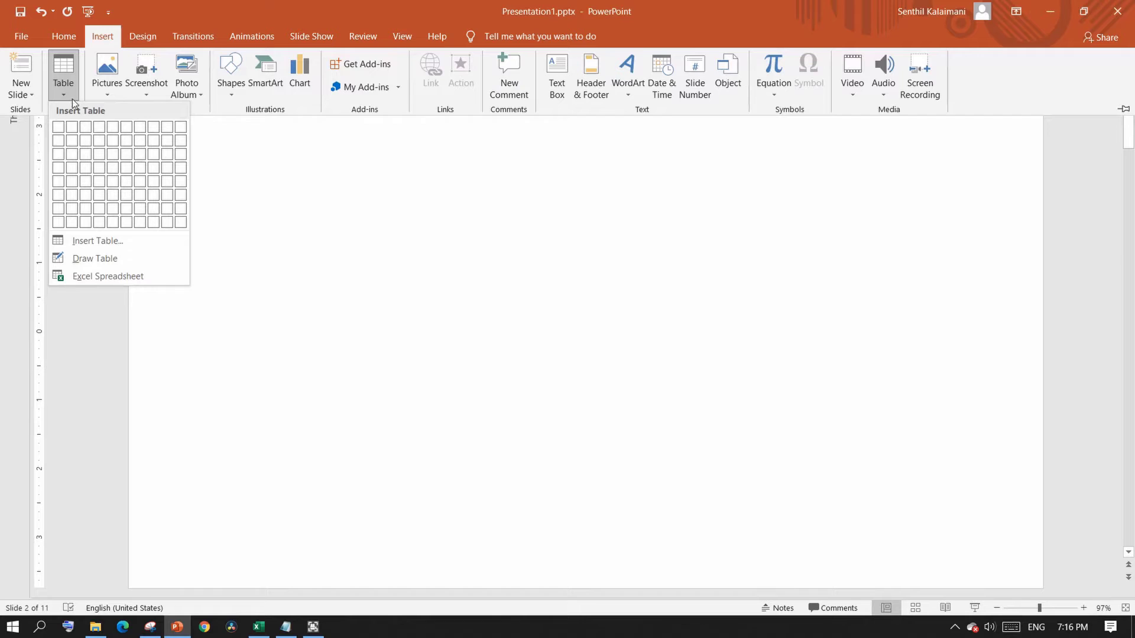
{"action": "left_click", "coordinate": [99, 142]}
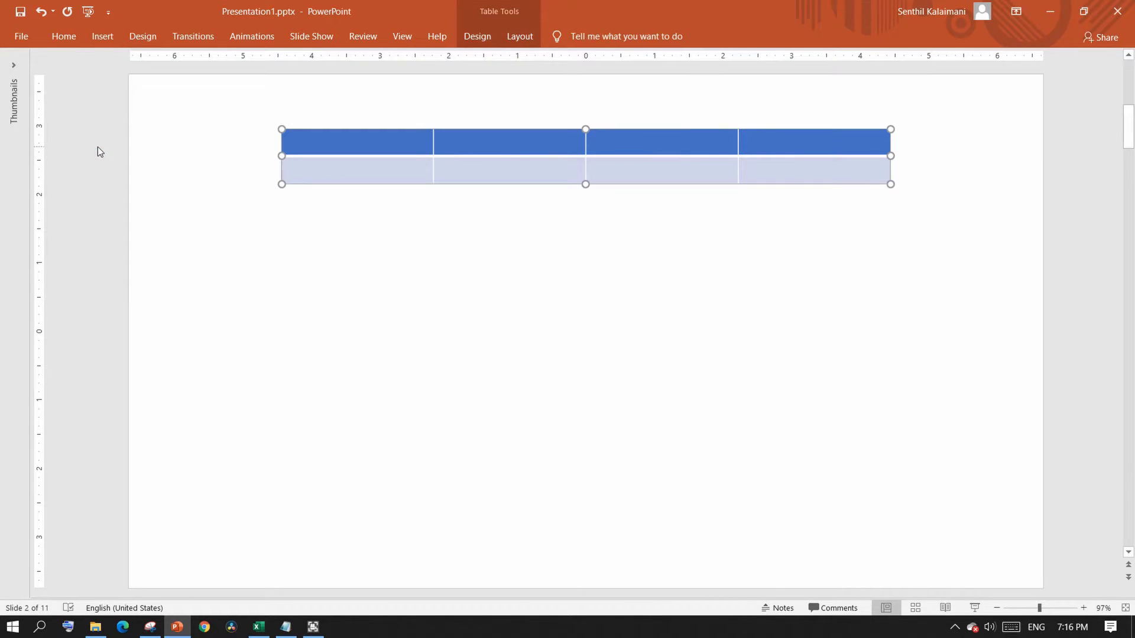
Step: Add two more rows at the bottom so the table has four rows
{"action": "left_click", "coordinate": [773, 178]}
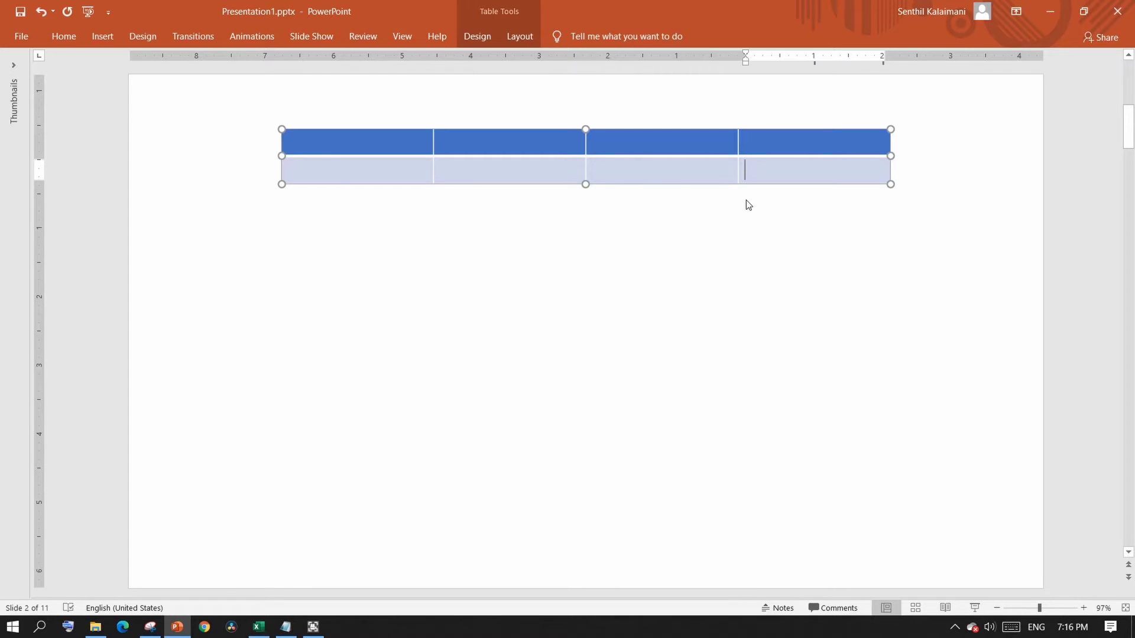
{"action": "key", "text": "Tab"}
{"action": "right_click", "coordinate": [621, 200]}
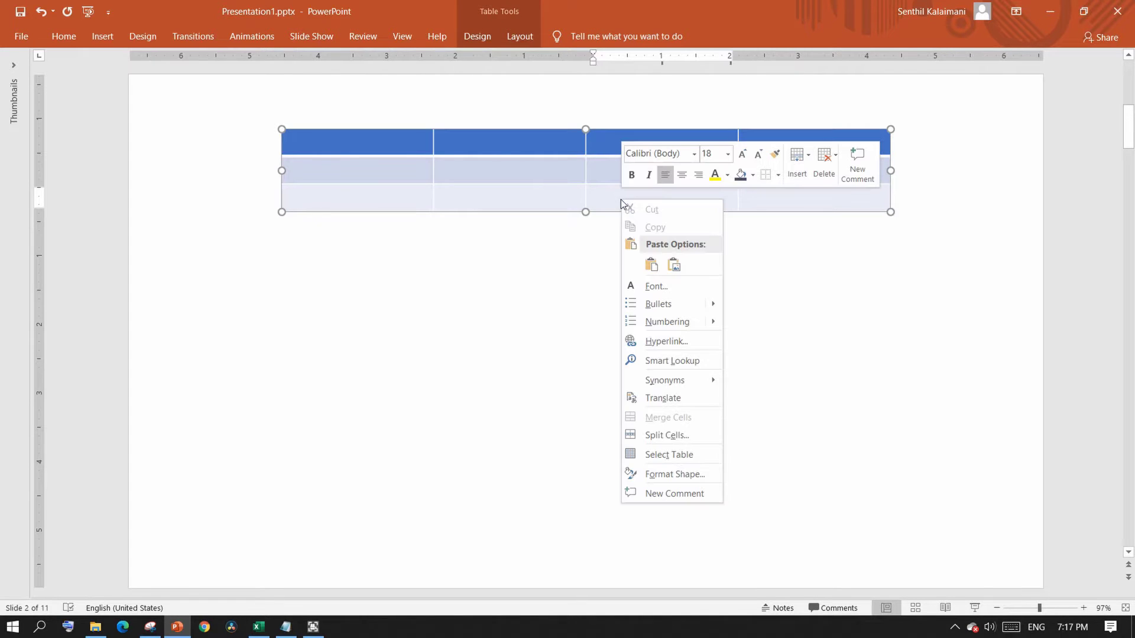
{"action": "left_click", "coordinate": [795, 179]}
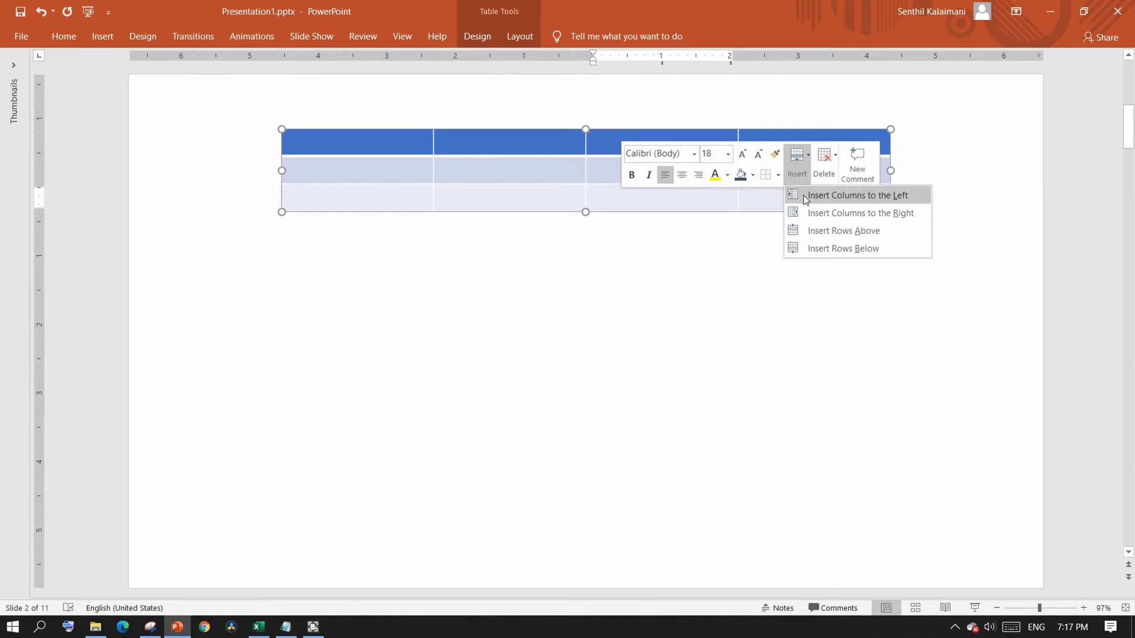
{"action": "left_click", "coordinate": [819, 249]}
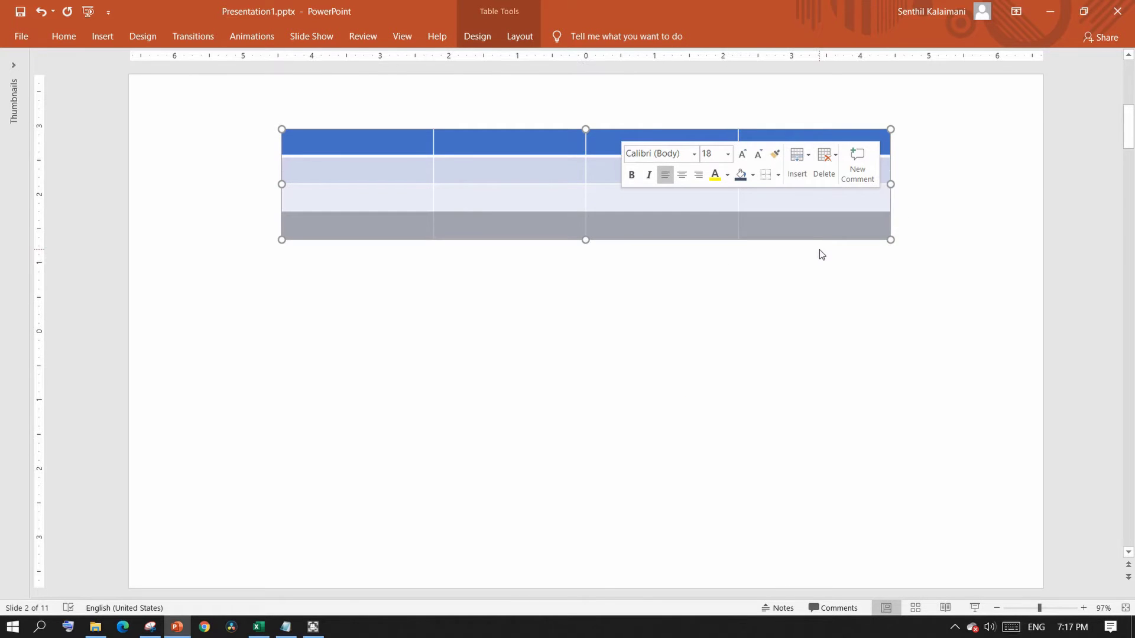
Step: Leave the table unchanged at its original height, without deleting anything
{"action": "right_click", "coordinate": [458, 196]}
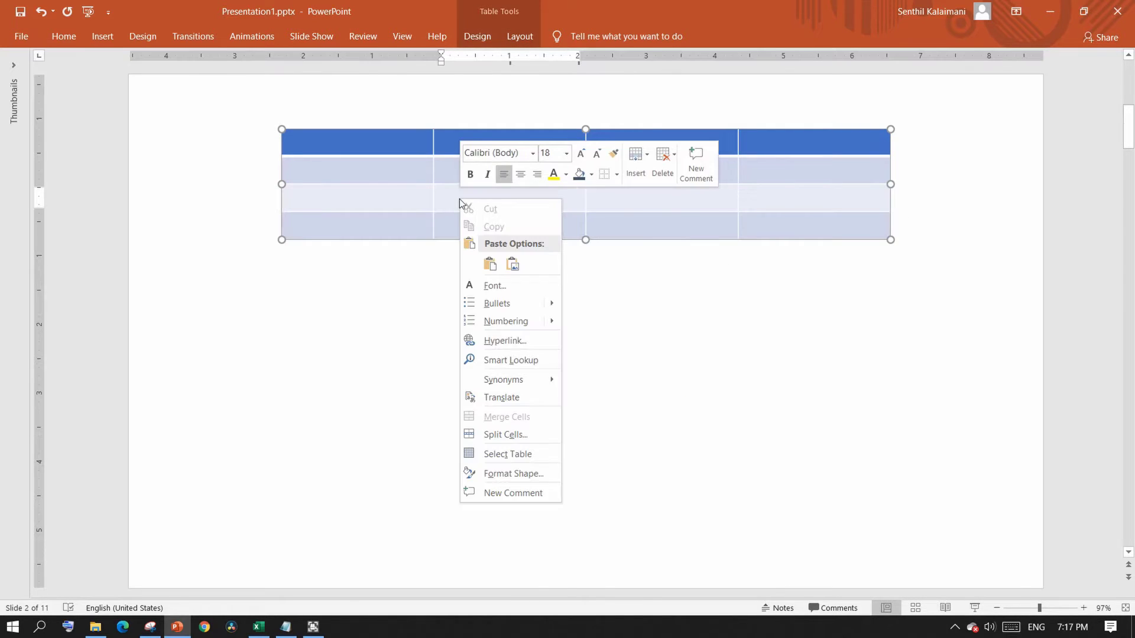
{"action": "left_click", "coordinate": [669, 175]}
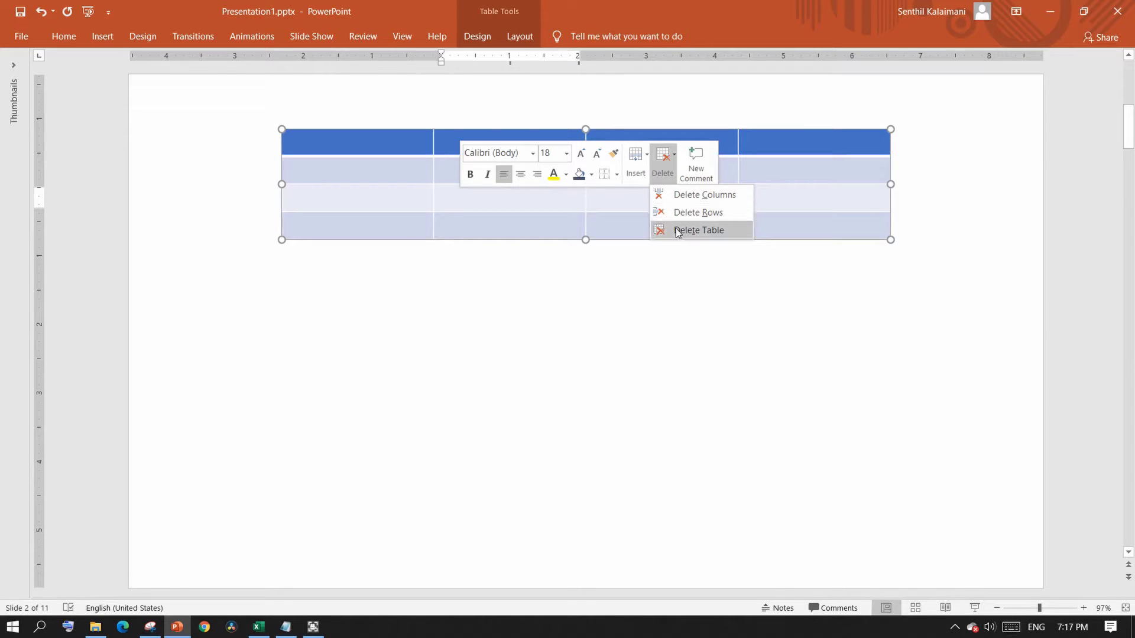
{"action": "key", "text": "Escape"}
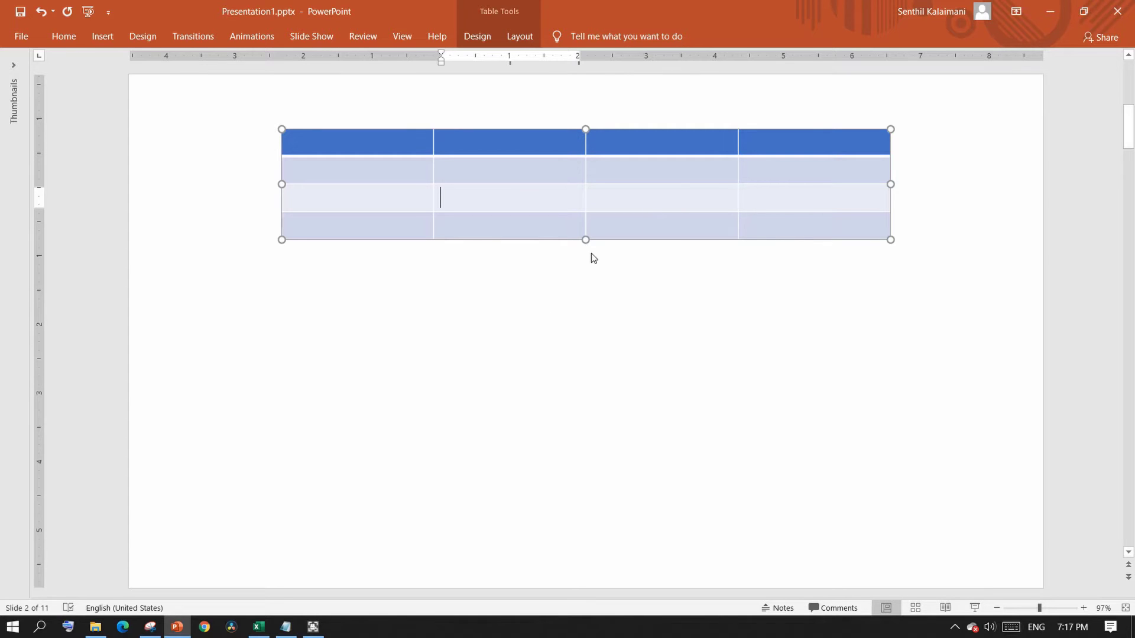
{"action": "left_click_drag", "start_coordinate": [585, 240], "coordinate": [579, 390]}
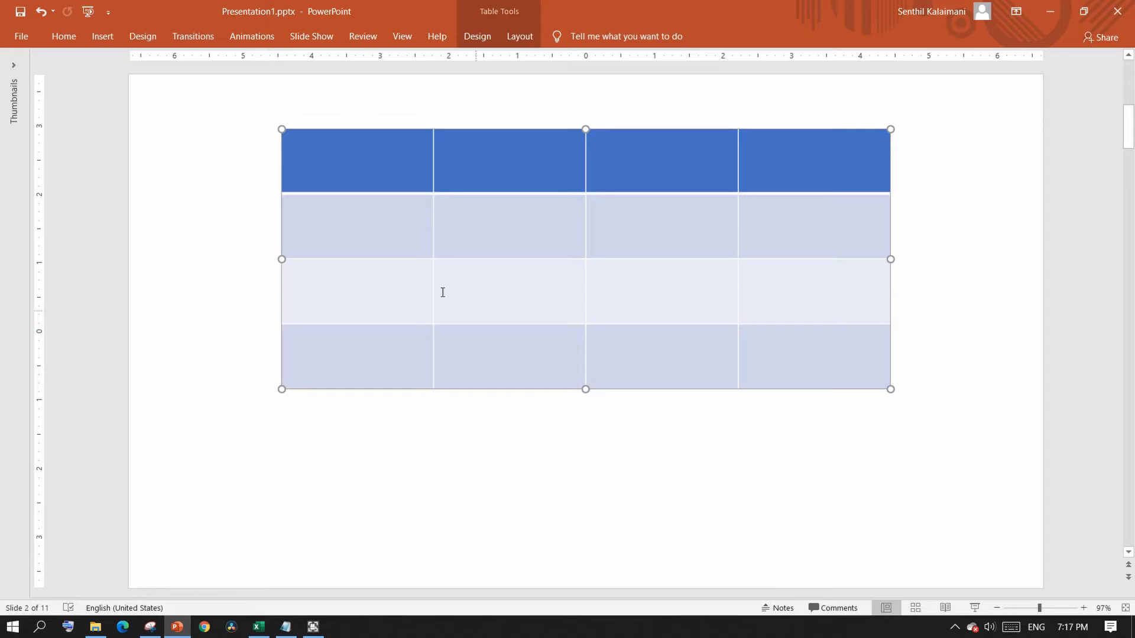
{"action": "key", "text": "ctrl+z"}
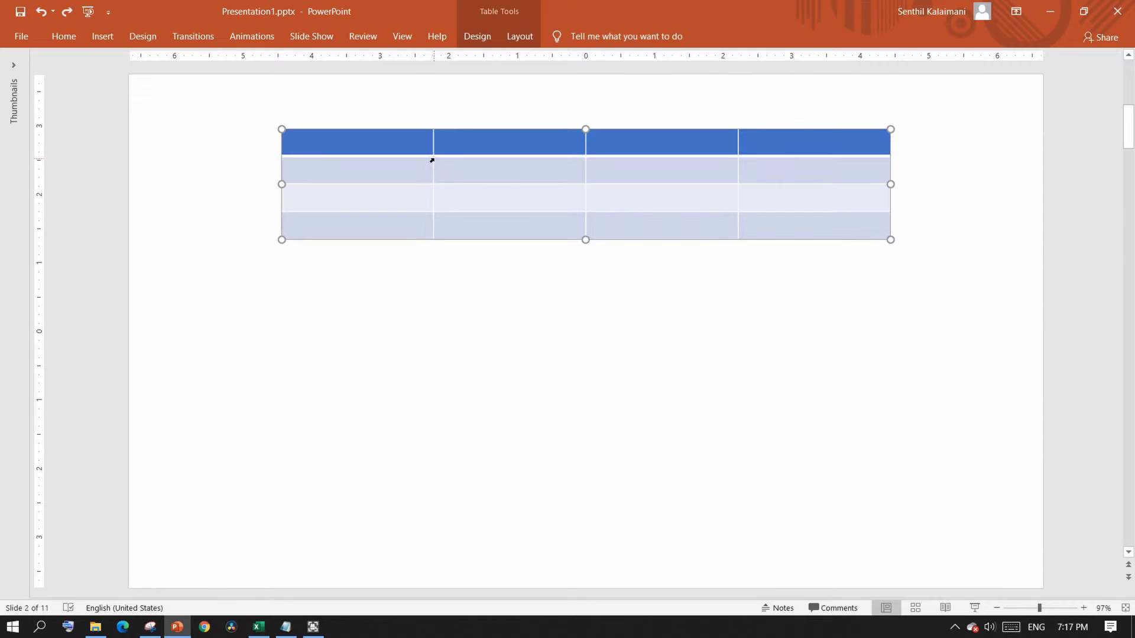
Step: Fill the whole table light grey with Shape Fill
{"action": "left_click", "coordinate": [68, 39]}
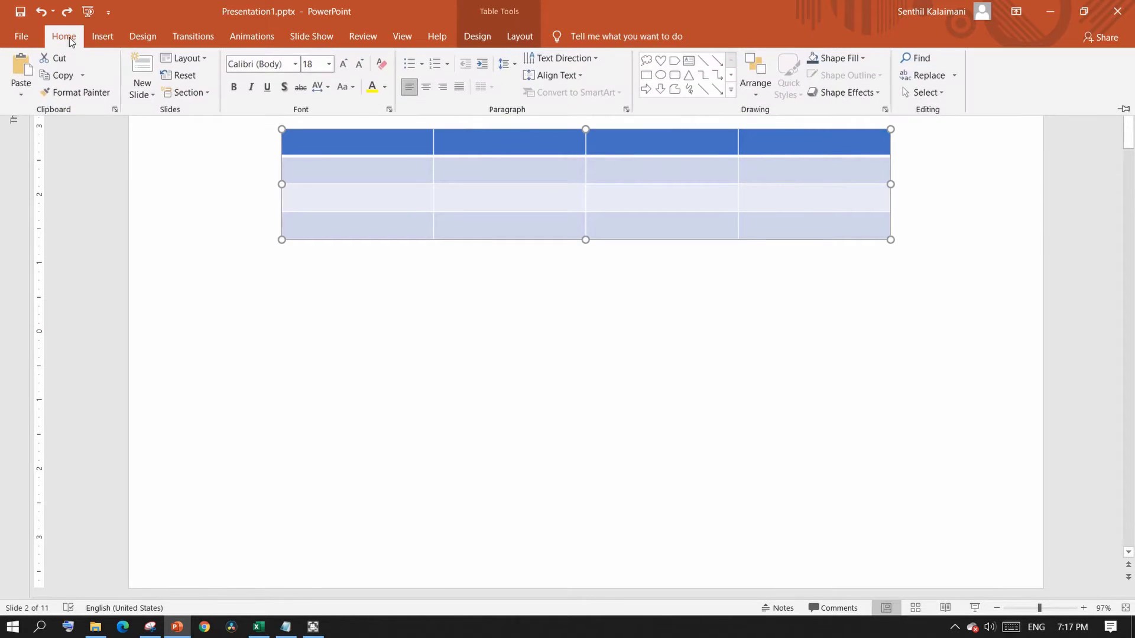
{"action": "left_click", "coordinate": [861, 58]}
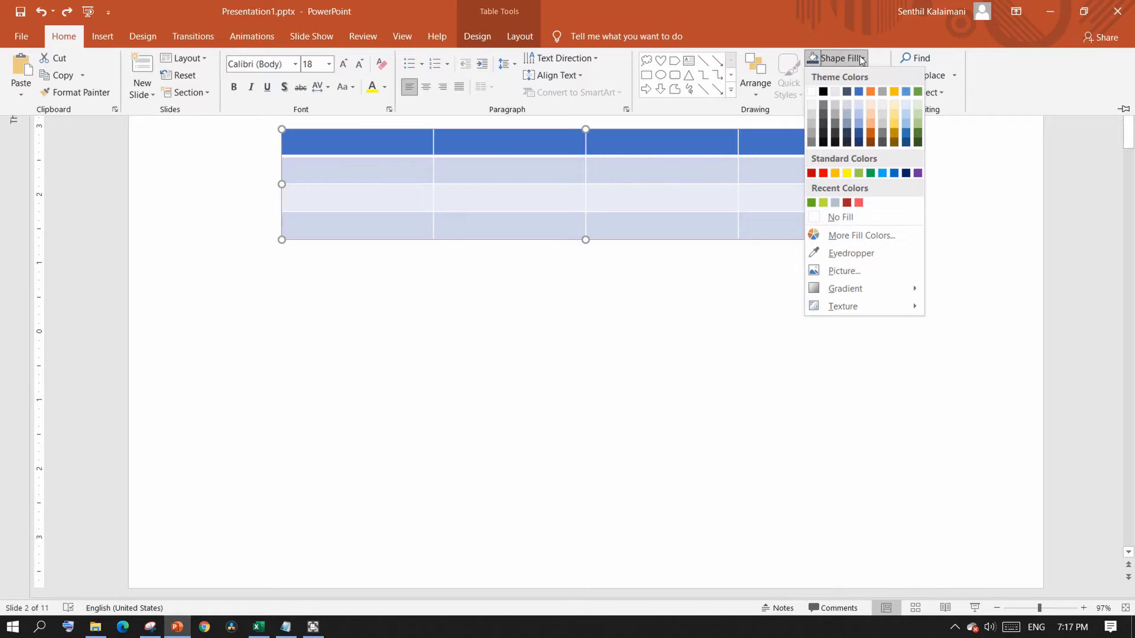
{"action": "left_click", "coordinate": [886, 105]}
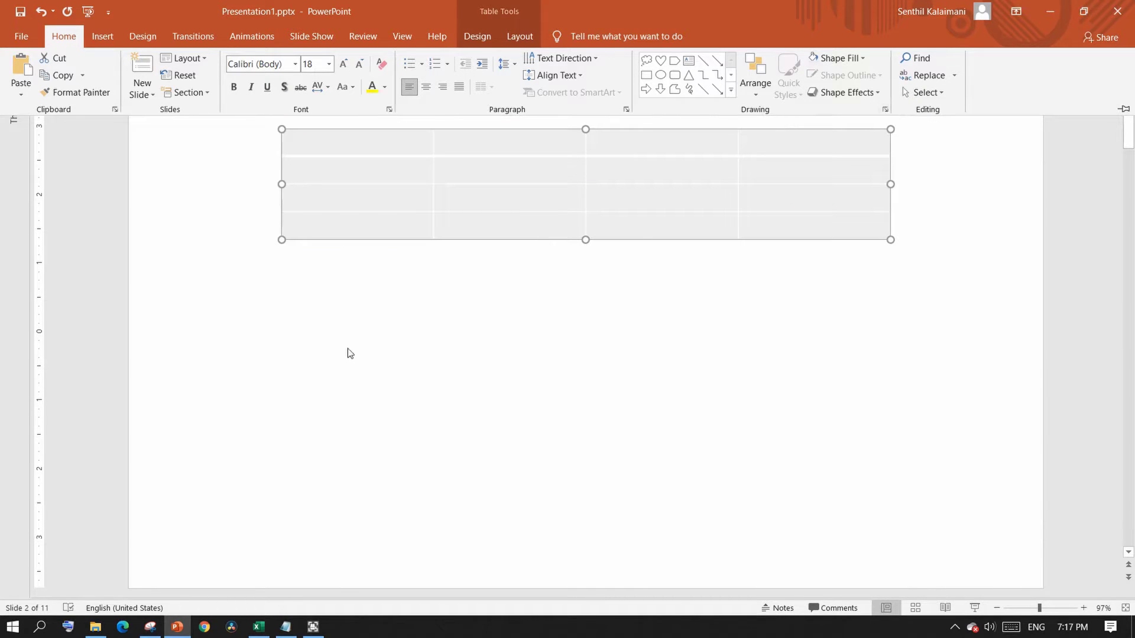
{"action": "key", "text": "ctrl+F1"}
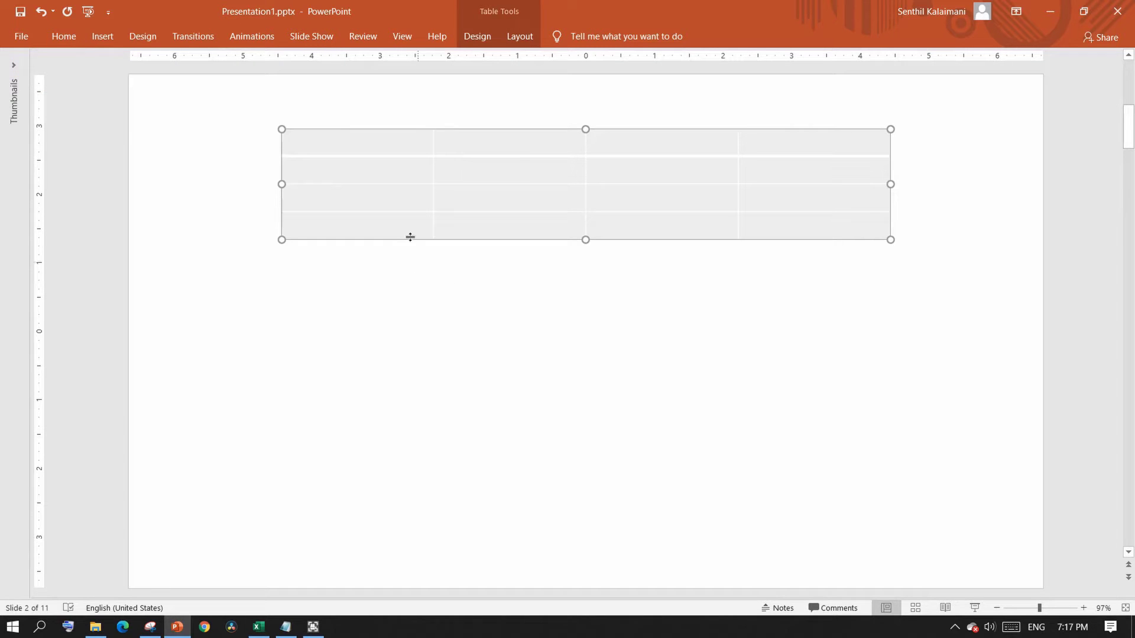
Step: Shade the second, third and fourth header cells green, blue and gold
{"action": "left_click", "coordinate": [517, 142]}
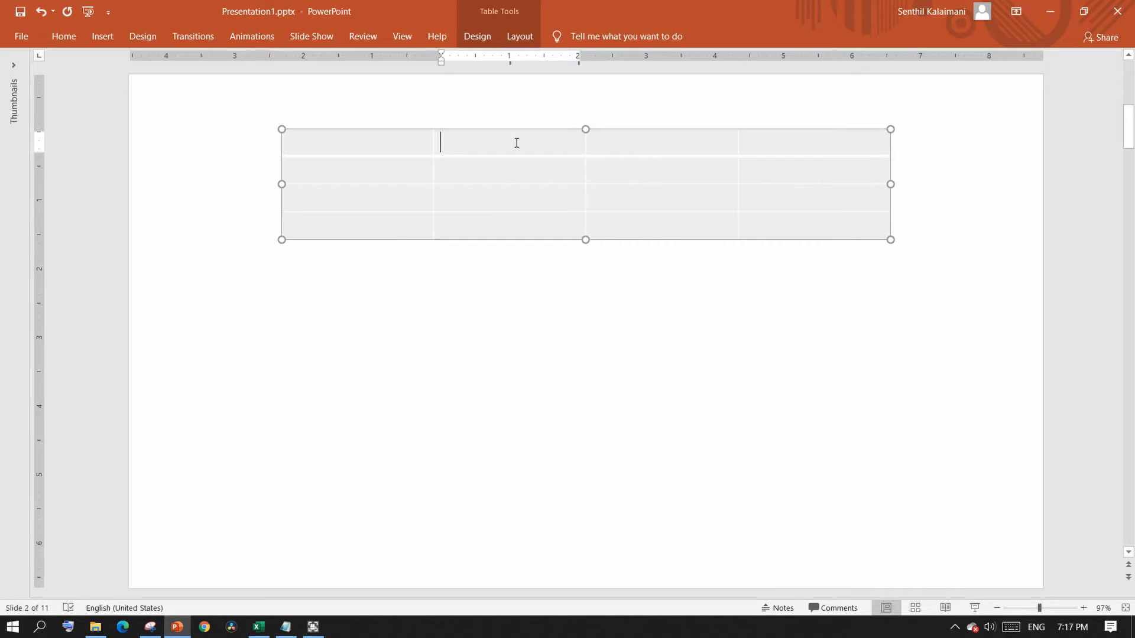
{"action": "right_click", "coordinate": [517, 143]}
{"action": "left_click", "coordinate": [636, 117]}
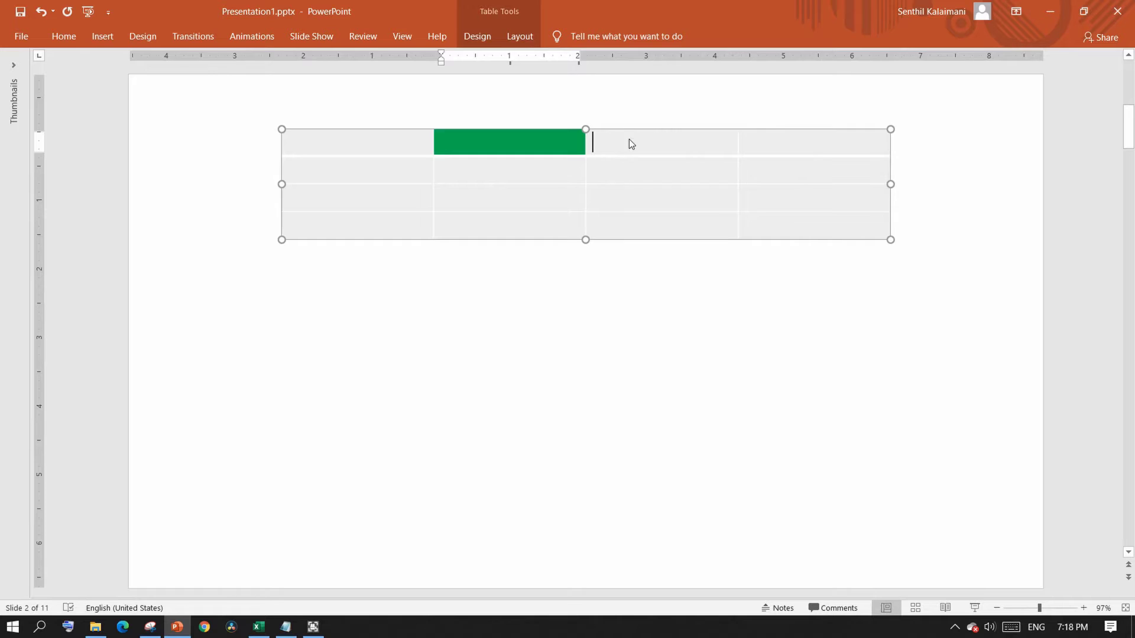
{"action": "right_click", "coordinate": [628, 142]}
{"action": "left_click", "coordinate": [760, 116]}
{"action": "left_click", "coordinate": [818, 230]}
{"action": "right_click", "coordinate": [794, 145]}
{"action": "left_click", "coordinate": [925, 120]}
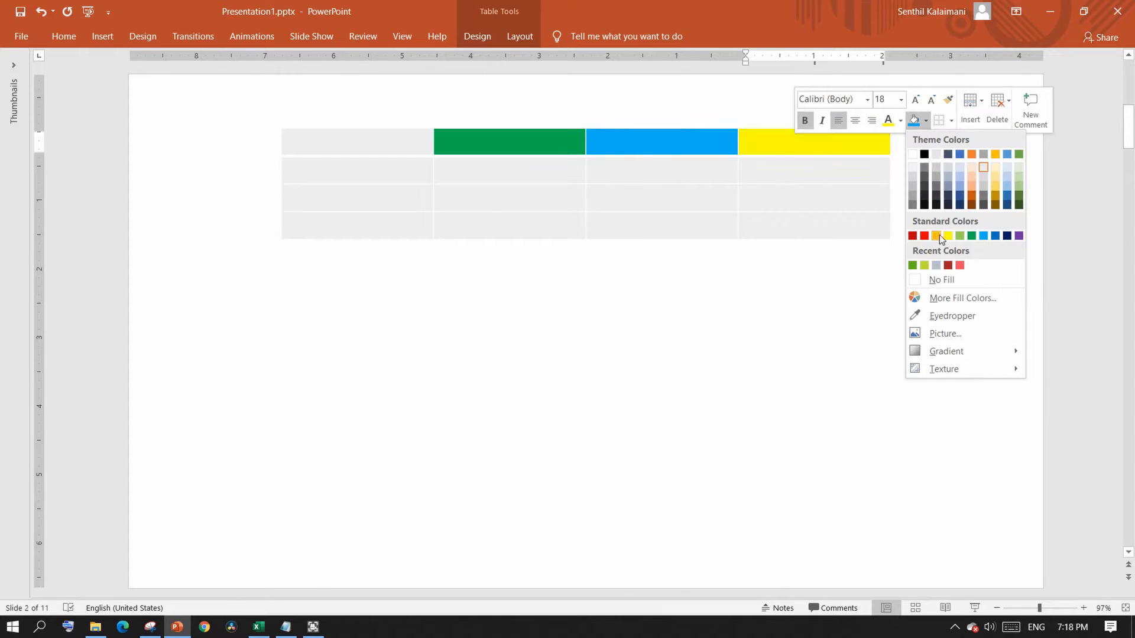
{"action": "left_click", "coordinate": [946, 234]}
{"action": "left_click", "coordinate": [384, 245]}
Step: Label the headers 'Option 1', 'Option 2', 'Option 3' and enter 'The full question goes here' in row 2
{"action": "left_click", "coordinate": [562, 136]}
{"action": "type", "text": "Option 1"}
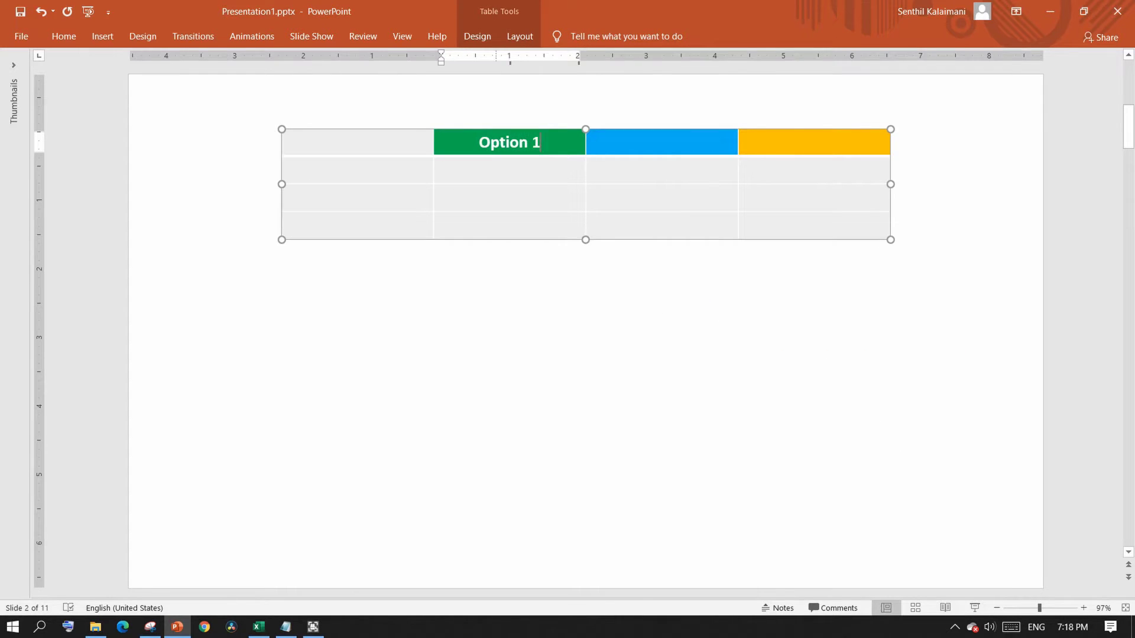
{"action": "key", "text": "Tab"}
{"action": "type", "text": "Option 2"}
{"action": "key", "text": "Tab"}
{"action": "type", "text": "Option 3"}
{"action": "key", "text": "Tab"}
{"action": "type", "text": "The full question goes here"}
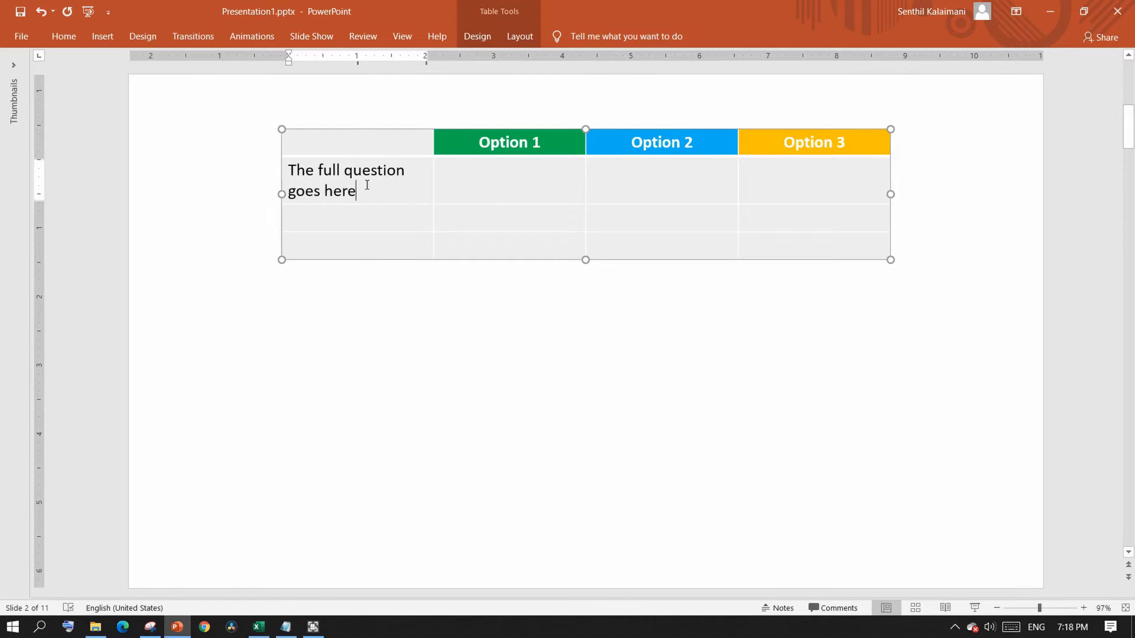
Step: Set the first column's width to 3.2 inches so the question fits on one line
{"action": "left_click_drag", "start_coordinate": [430, 191], "coordinate": [490, 199]}
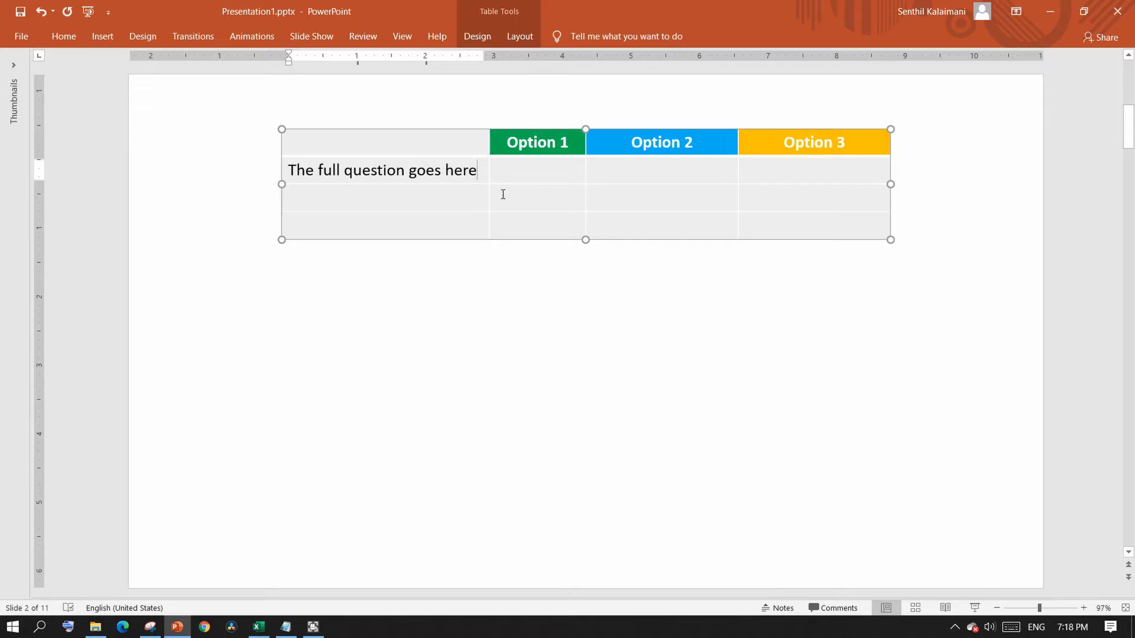
{"action": "key", "text": "ctrl+z"}
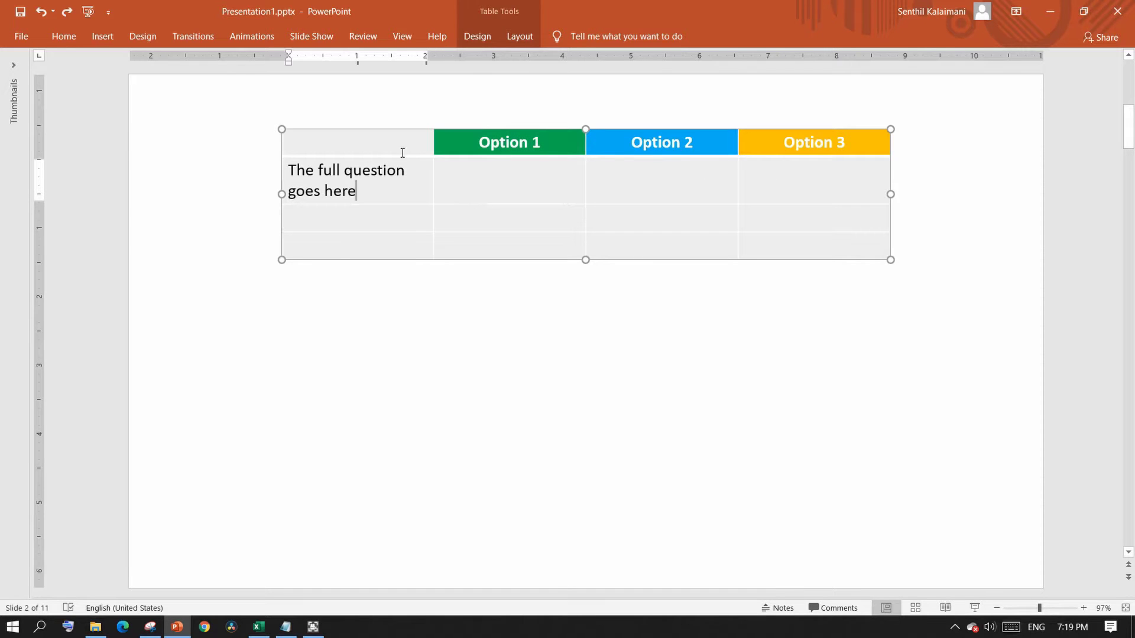
{"action": "left_click", "coordinate": [520, 37]}
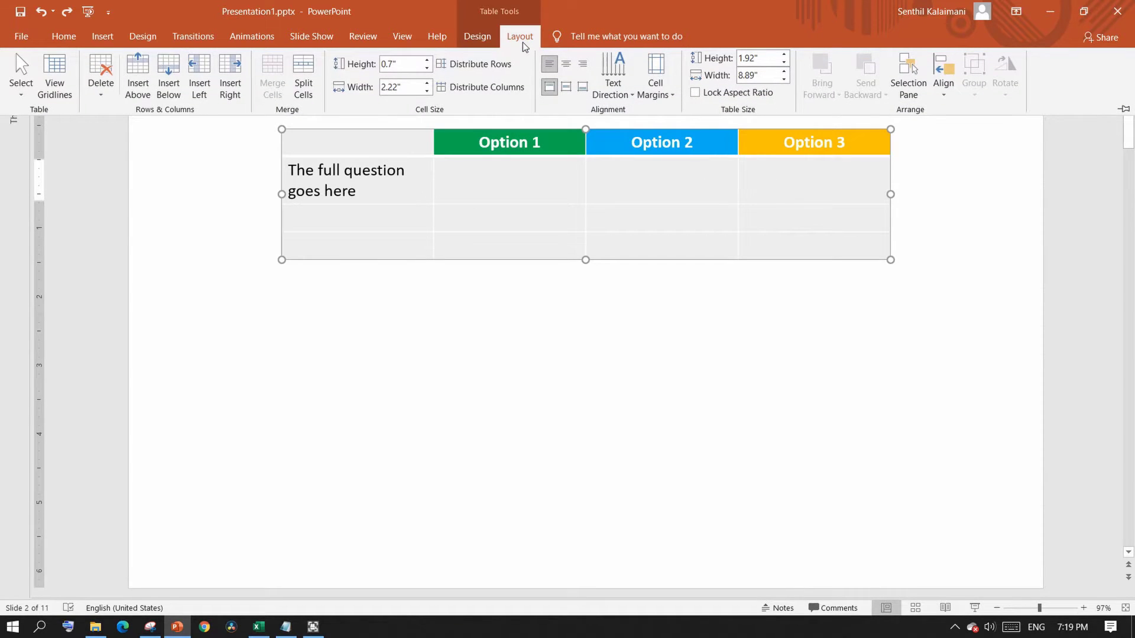
{"action": "left_click", "coordinate": [428, 83]}
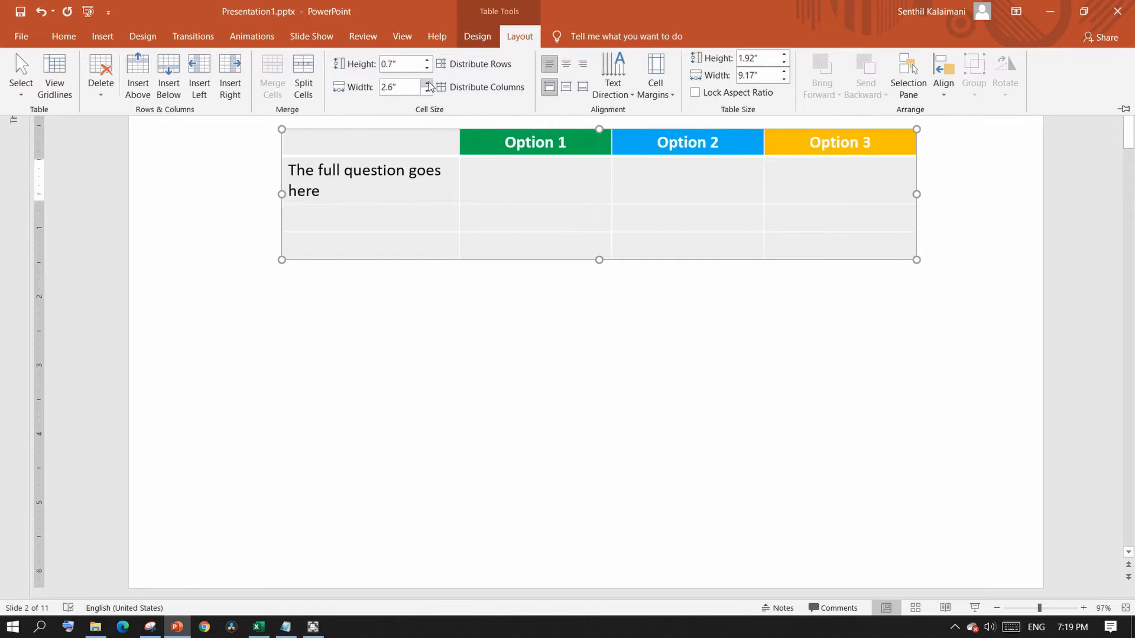
{"action": "left_click", "coordinate": [432, 298]}
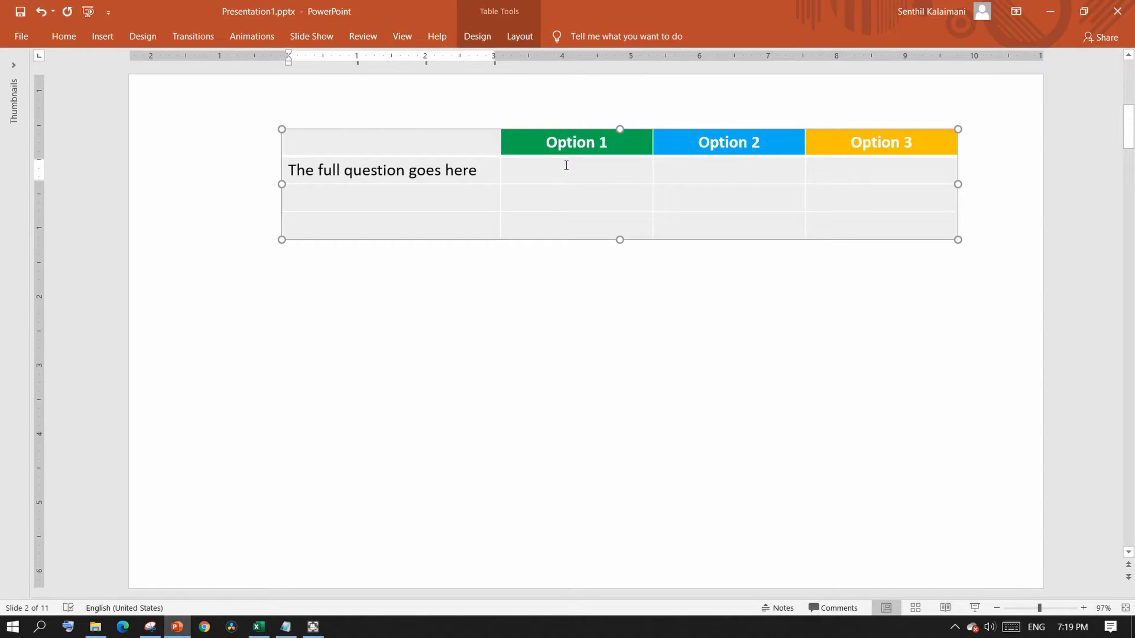
Step: Merge the body cells under Option 1 into a single cell
{"action": "left_click_drag", "start_coordinate": [566, 165], "coordinate": [575, 225]}
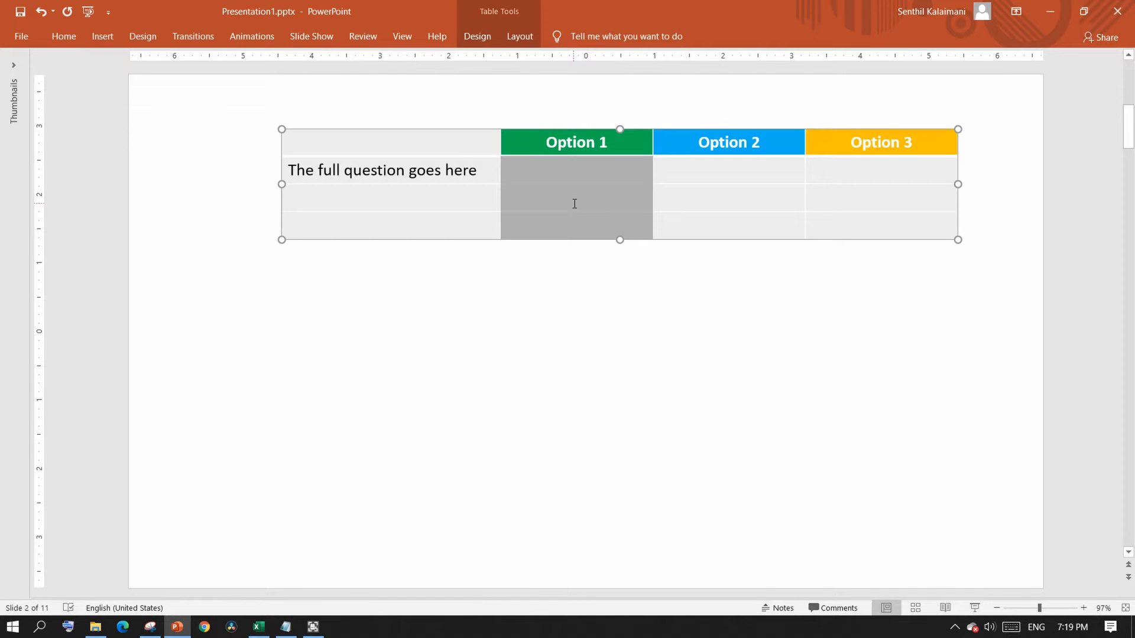
{"action": "right_click", "coordinate": [574, 203]}
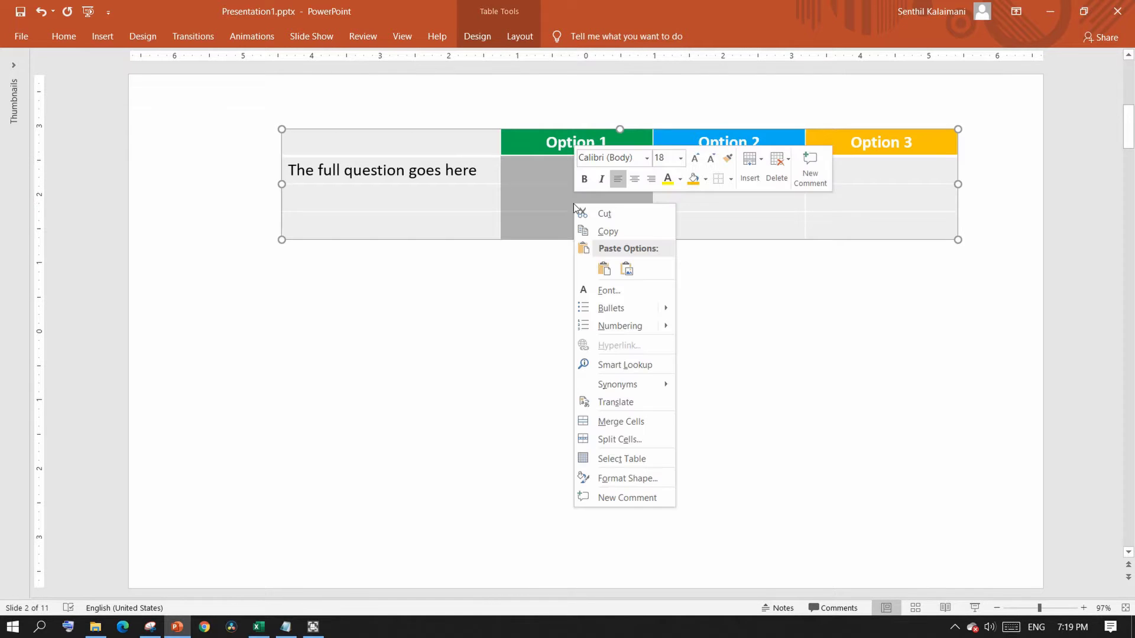
{"action": "left_click", "coordinate": [614, 420]}
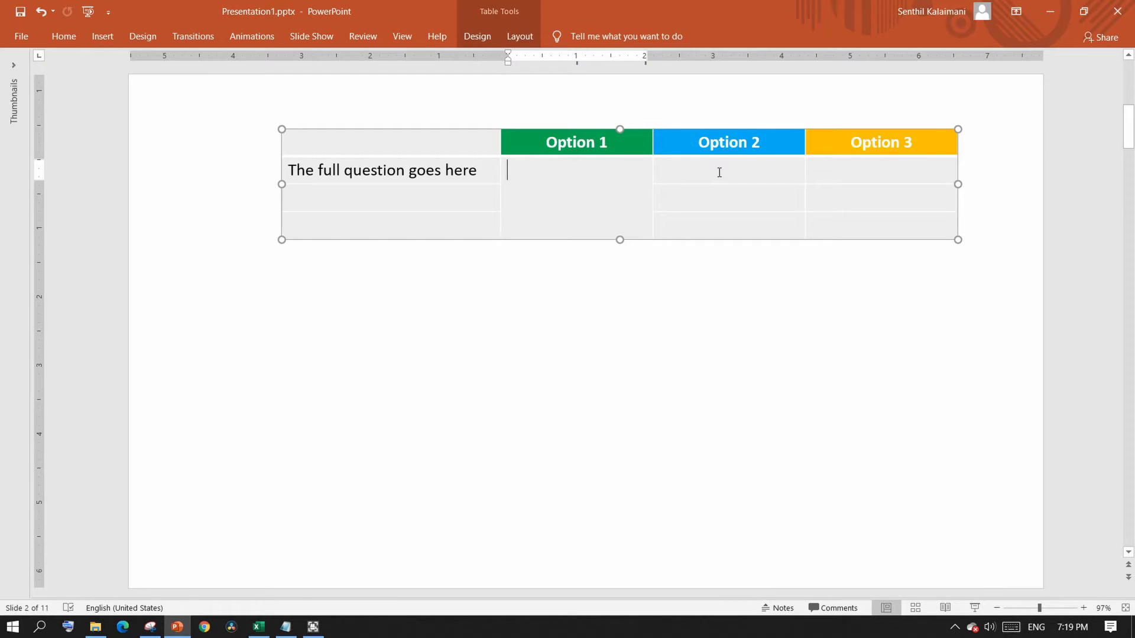
Step: Split the body cell under Option 2 into two columns
{"action": "left_click", "coordinate": [739, 174]}
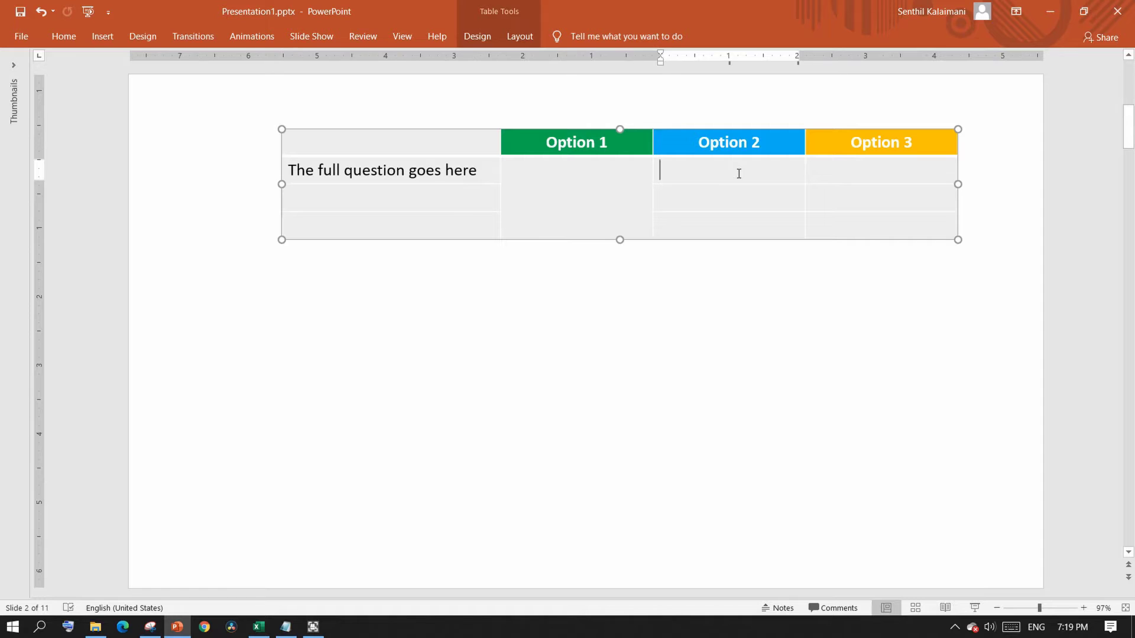
{"action": "right_click", "coordinate": [733, 168]}
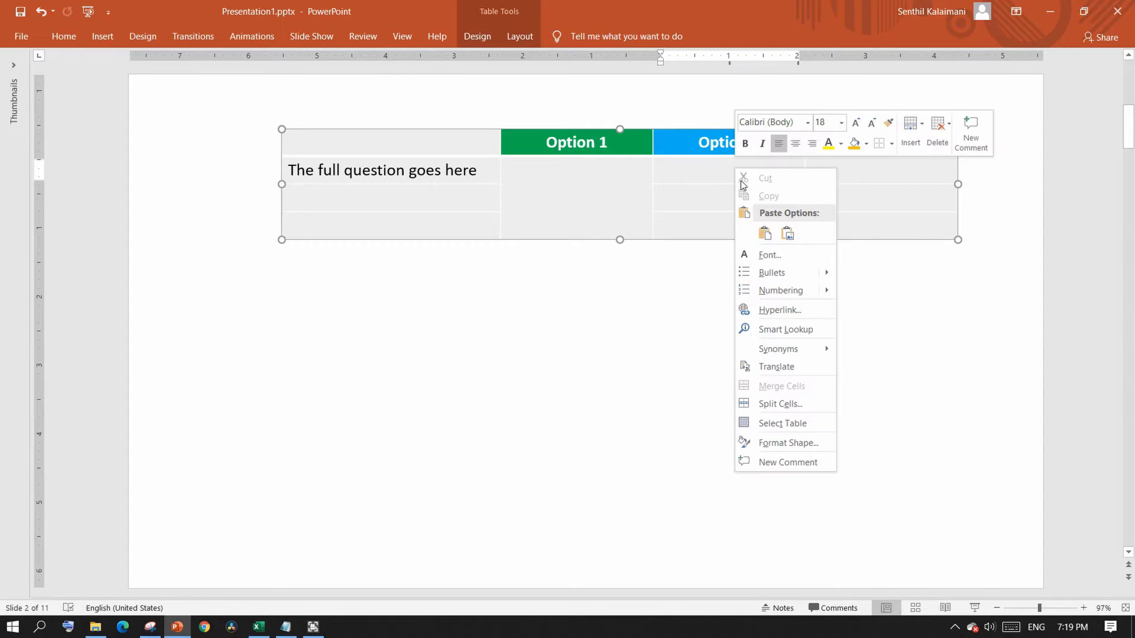
{"action": "left_click", "coordinate": [761, 410]}
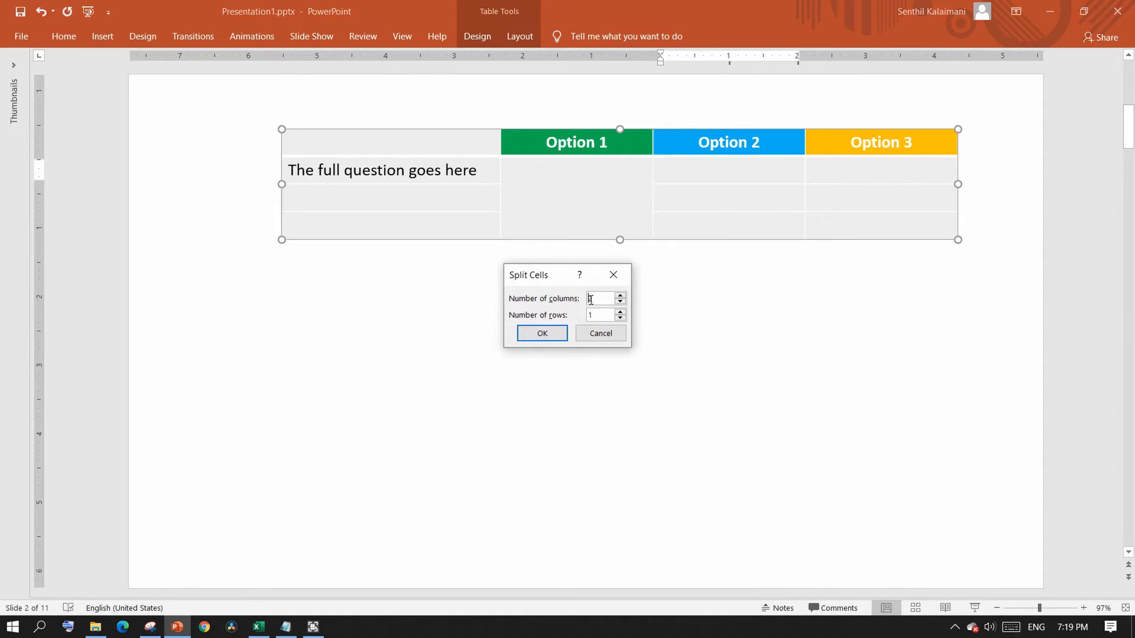
{"action": "left_click", "coordinate": [557, 334]}
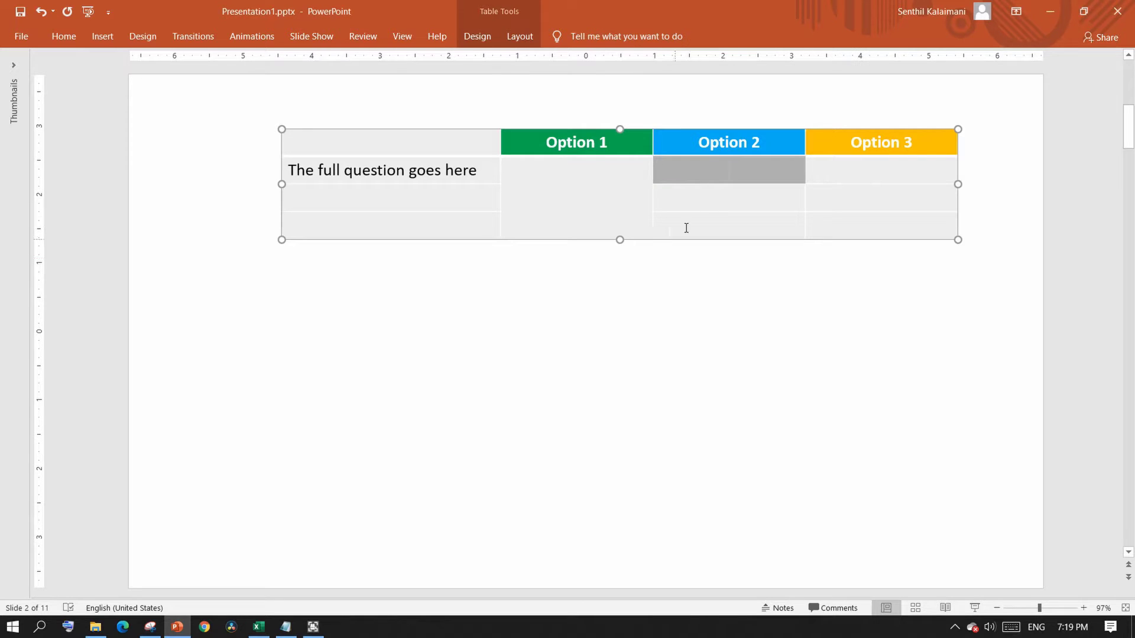
{"action": "left_click", "coordinate": [770, 167]}
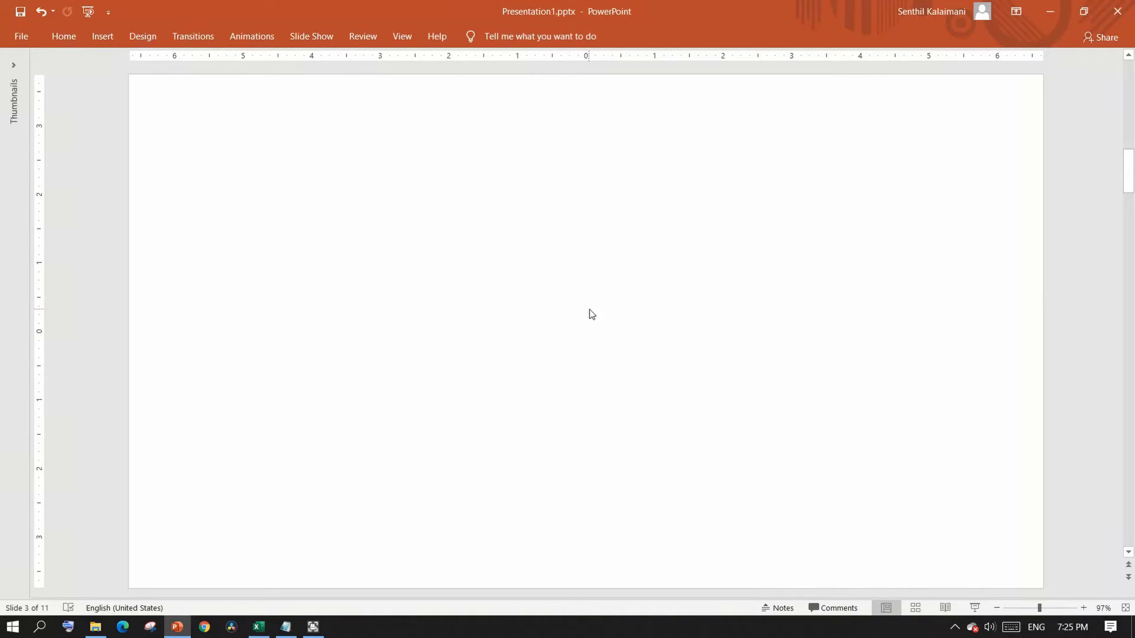
Step: Copy the Company LLC quarterly table F4:J10 from Excel and paste it onto slide 3
{"action": "key", "text": "alt+Tab"}
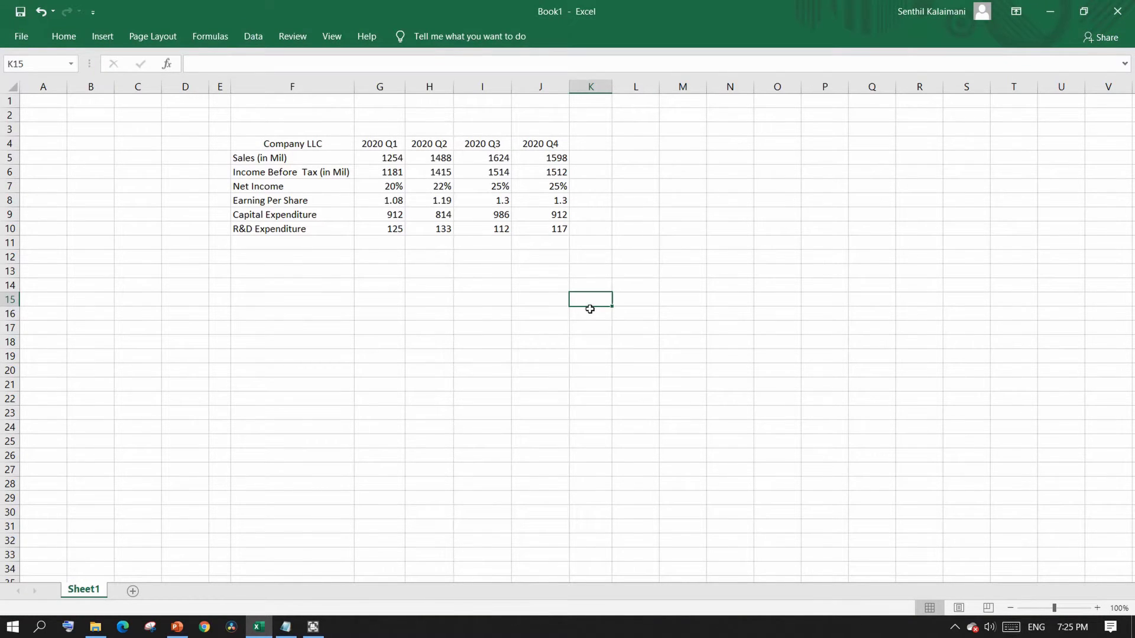
{"action": "left_click_drag", "start_coordinate": [288, 144], "coordinate": [542, 228]}
{"action": "key", "text": "ctrl+c"}
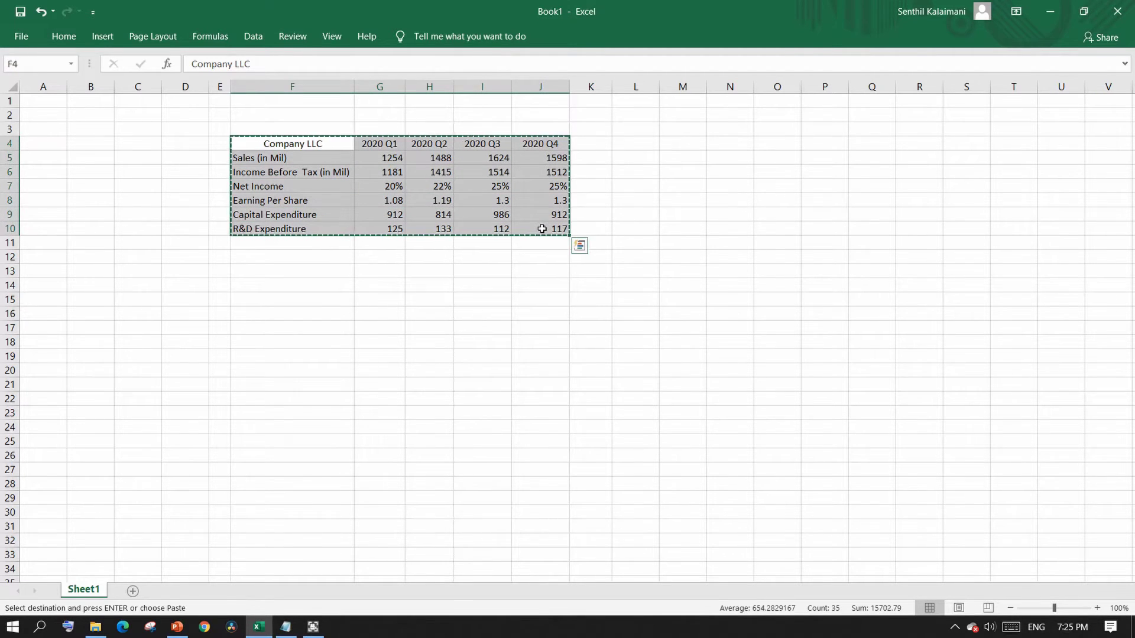
{"action": "key", "text": "alt+Tab"}
{"action": "key", "text": "ctrl+v"}
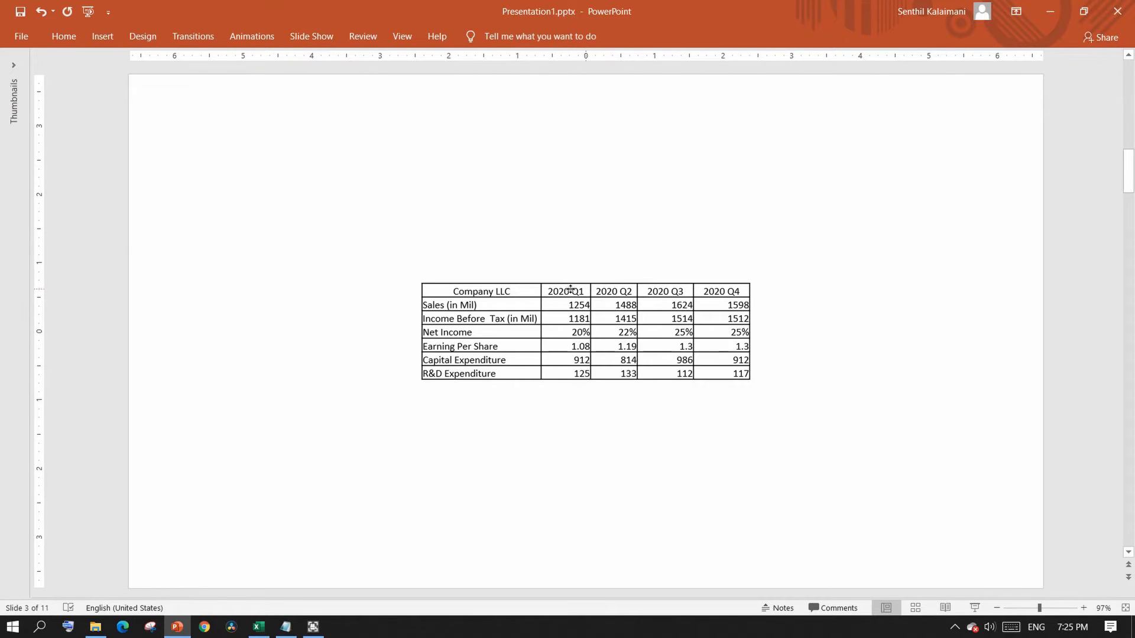
Step: Enlarge the Company LLC table, raise its font size to 18 and centre all cell text
{"action": "left_click", "coordinate": [554, 282]}
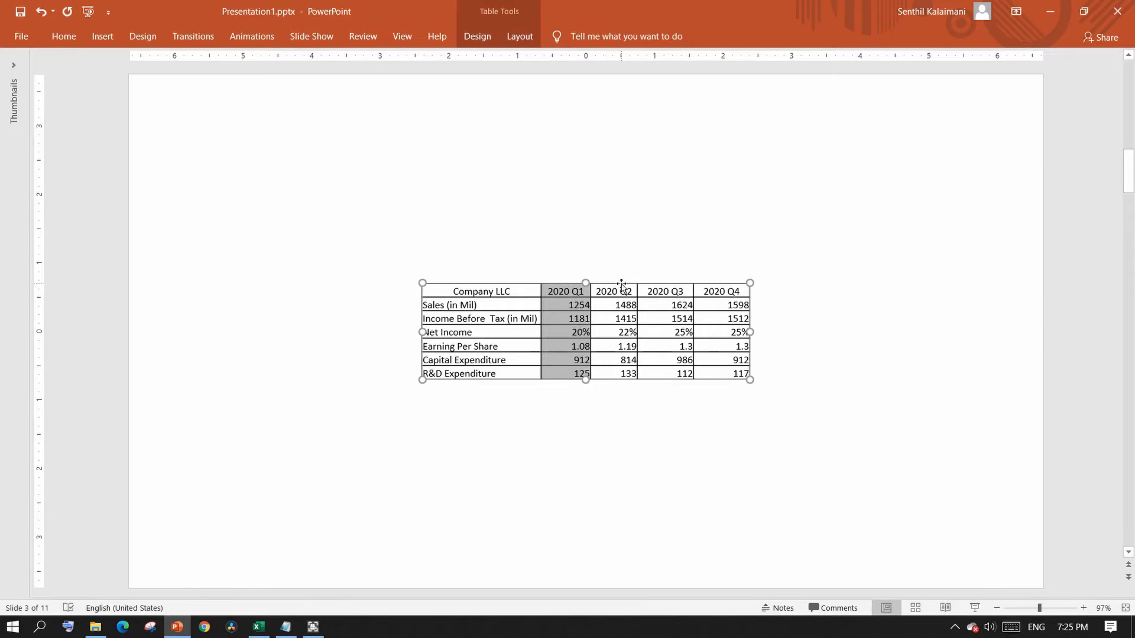
{"action": "key", "text": "Escape"}
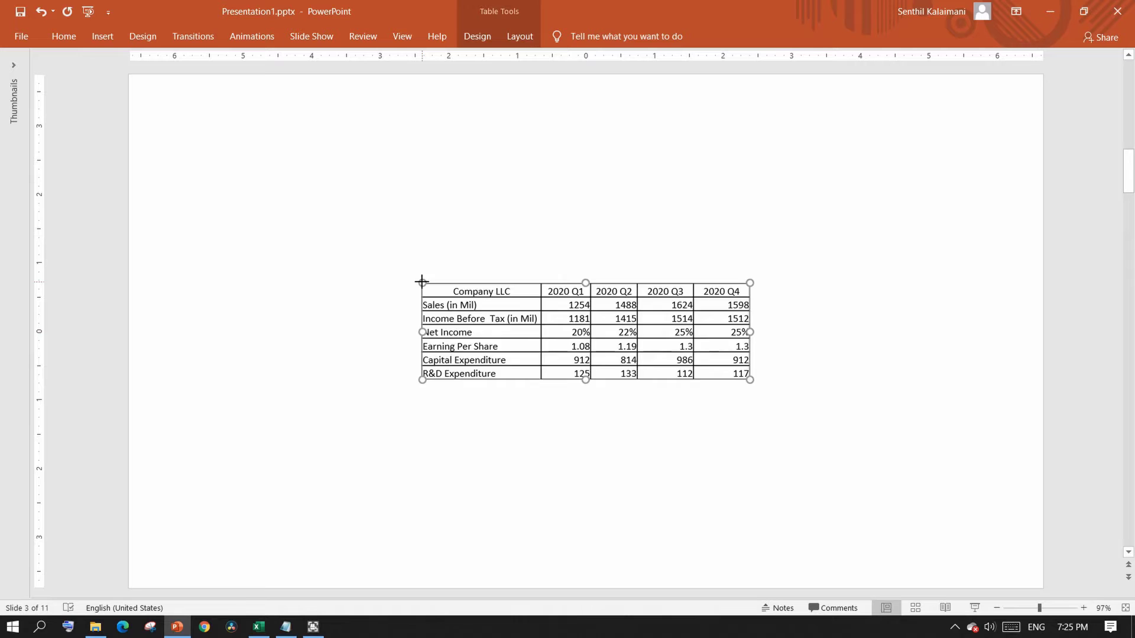
{"action": "left_click_drag", "start_coordinate": [422, 283], "coordinate": [334, 197]}
{"action": "left_click_drag", "start_coordinate": [750, 380], "coordinate": [830, 432]}
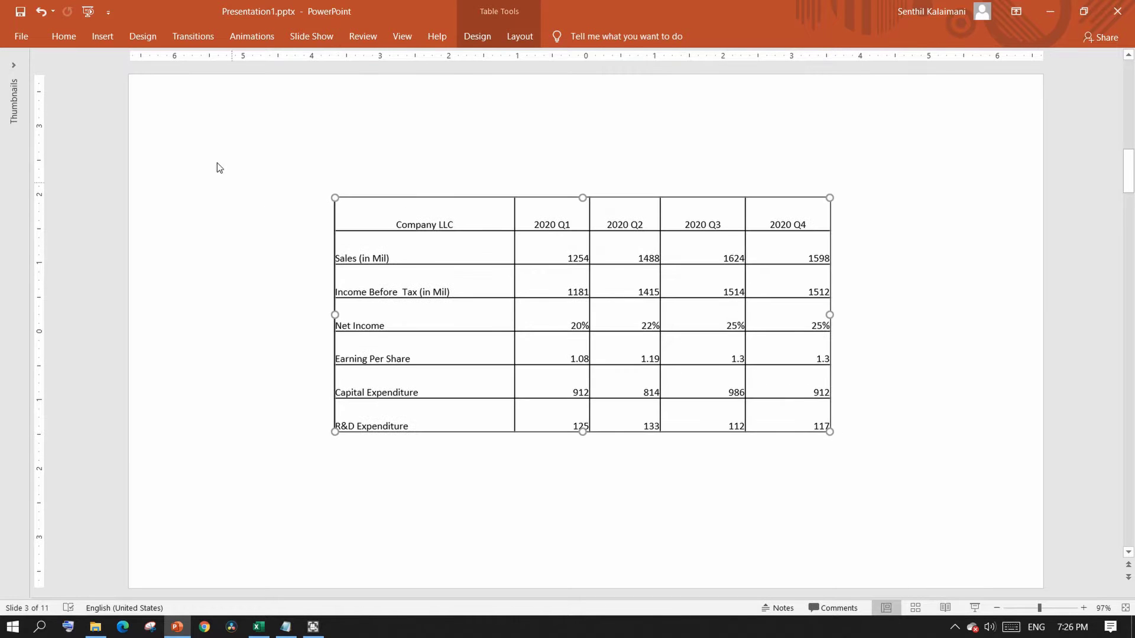
{"action": "left_click", "coordinate": [64, 36]}
{"action": "left_click", "coordinate": [344, 64]}
{"action": "left_click", "coordinate": [344, 64]}
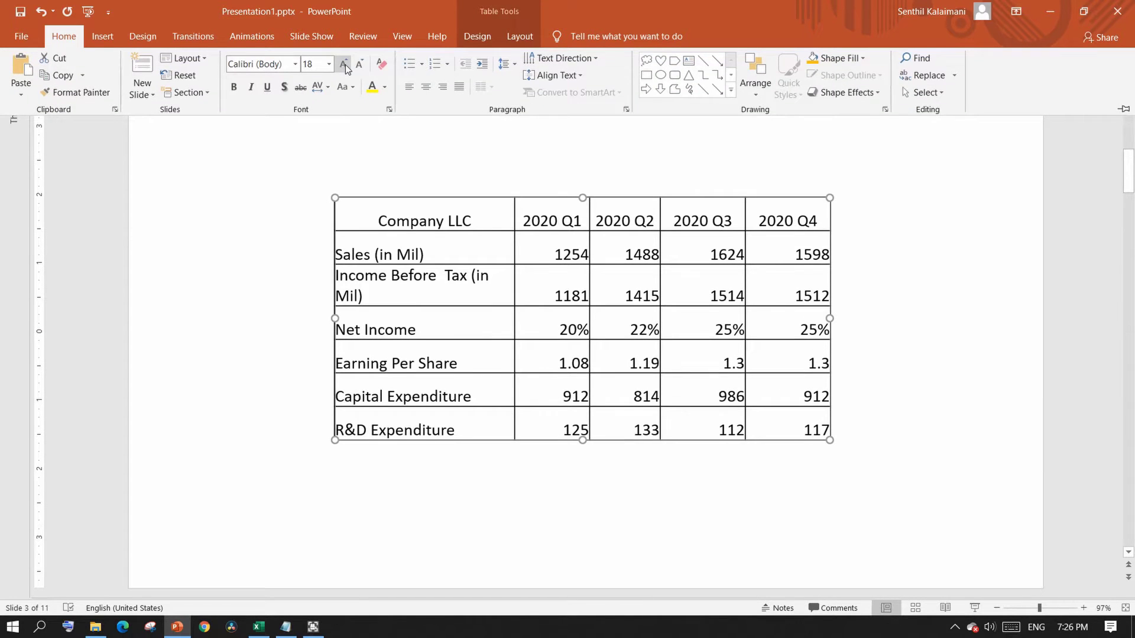
{"action": "left_click", "coordinate": [425, 87]}
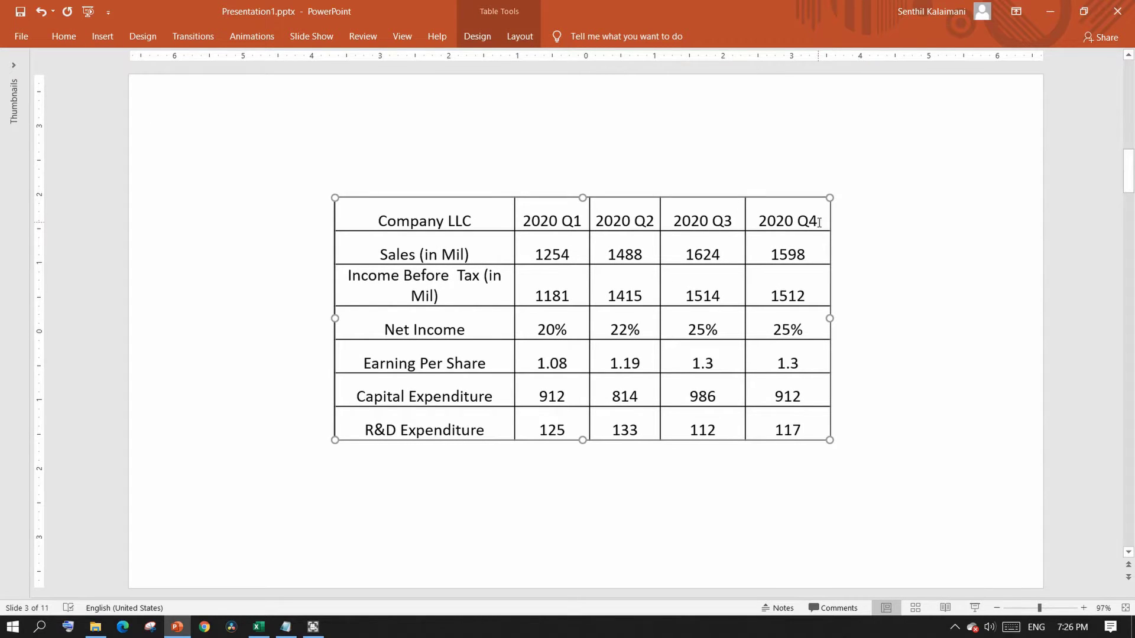
Step: Make the header row bold with red shading and yellow lettering
{"action": "left_click_drag", "start_coordinate": [819, 223], "coordinate": [455, 217]}
{"action": "key", "text": "ctrl+b"}
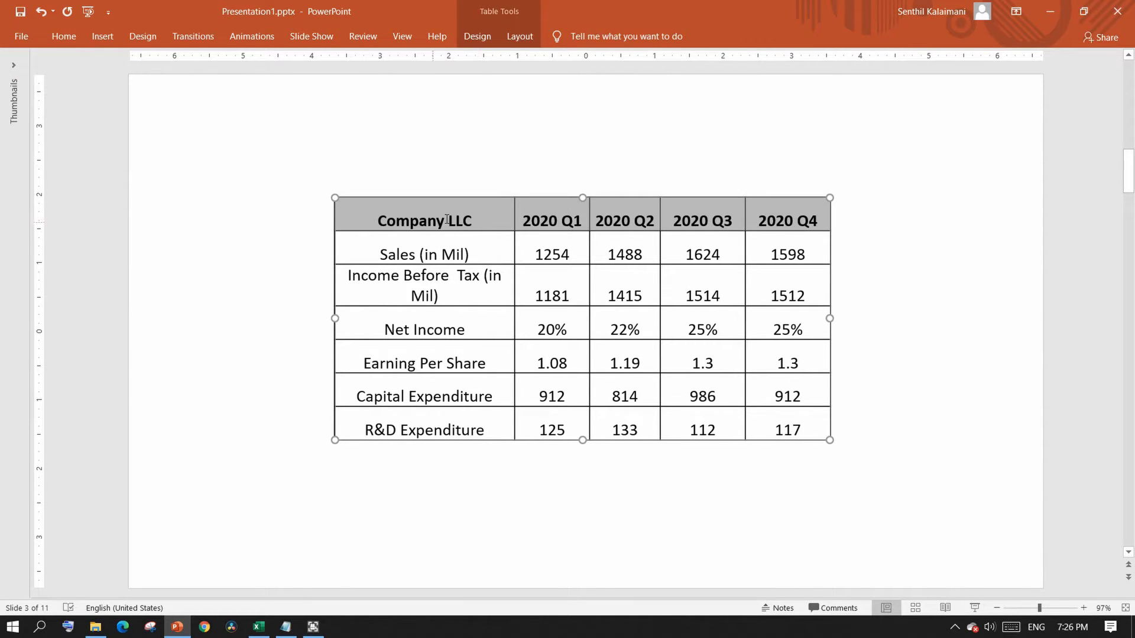
{"action": "right_click", "coordinate": [492, 206]}
{"action": "left_click", "coordinate": [623, 181]}
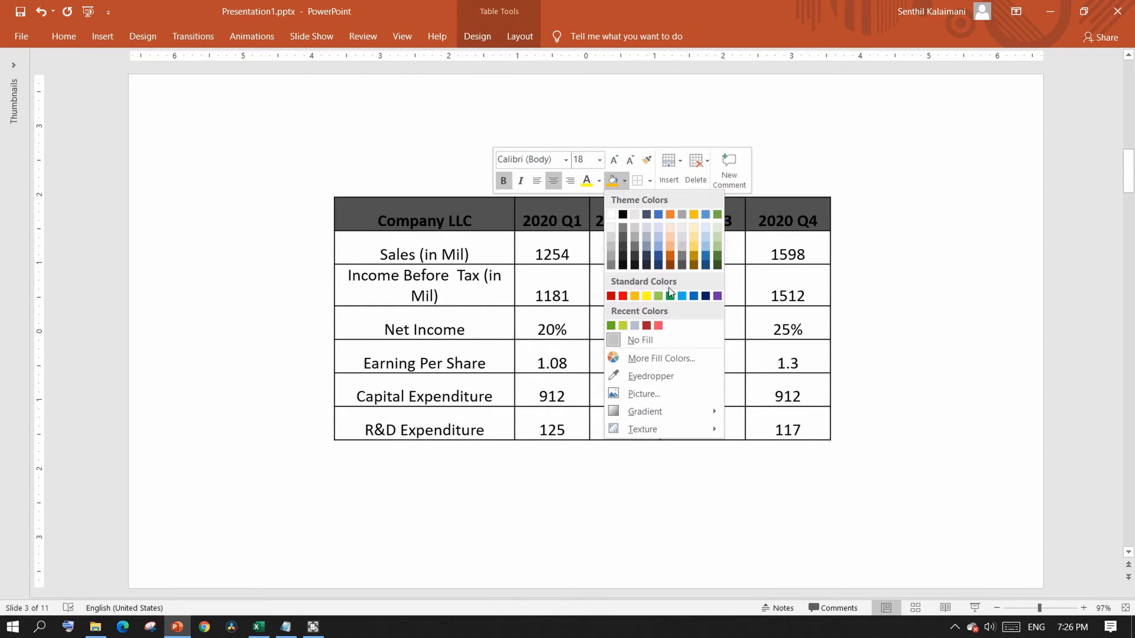
{"action": "left_click", "coordinate": [619, 296]}
{"action": "left_click", "coordinate": [587, 180]}
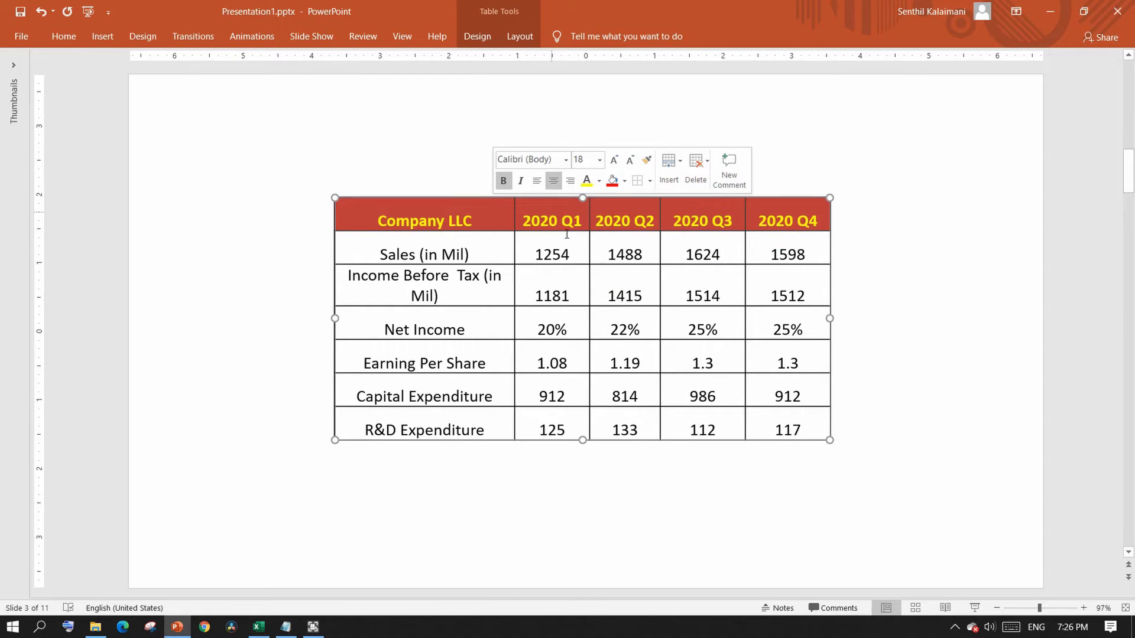
{"action": "left_click", "coordinate": [878, 288]}
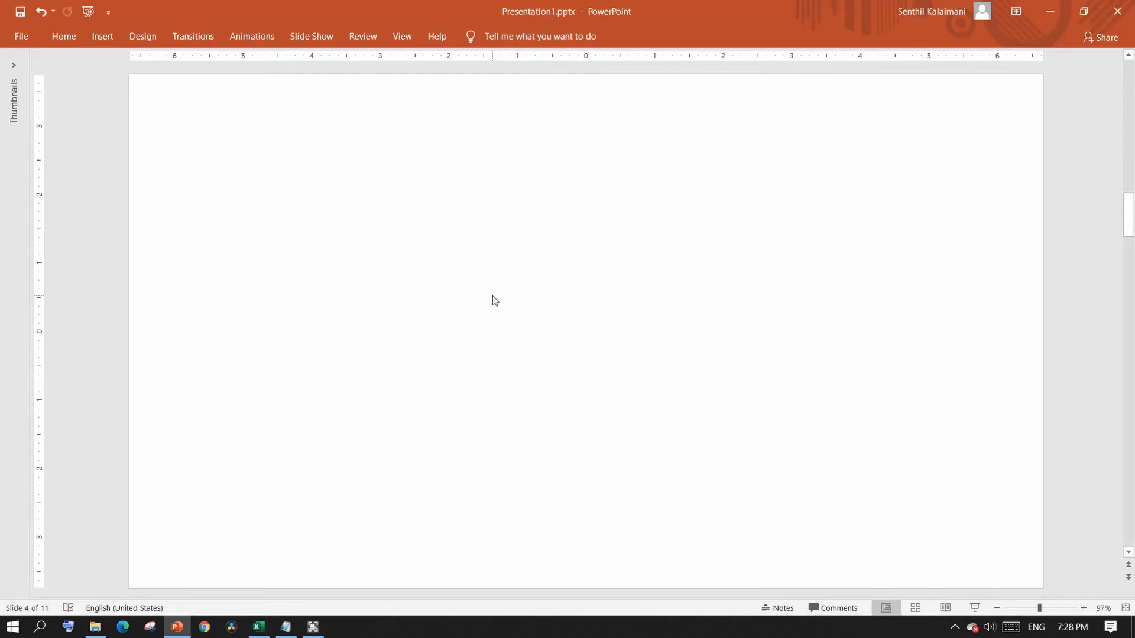
Step: Copy the green Company LLC table F4:J10 from Excel back into PowerPoint's slide 4
{"action": "key", "text": "alt+Tab"}
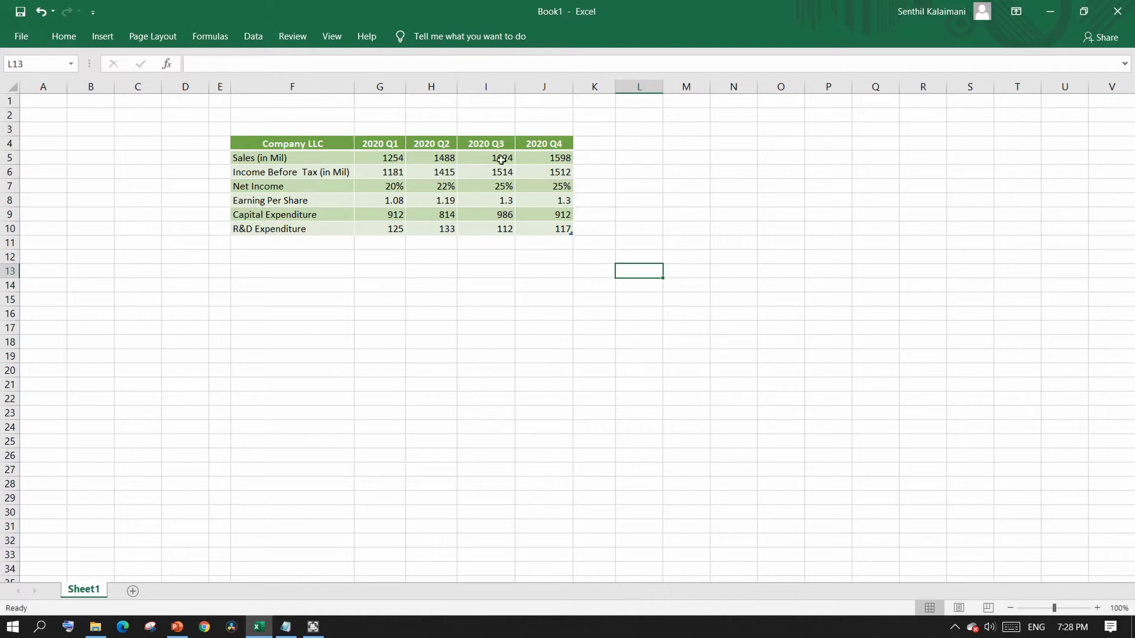
{"action": "left_click_drag", "start_coordinate": [303, 144], "coordinate": [563, 229]}
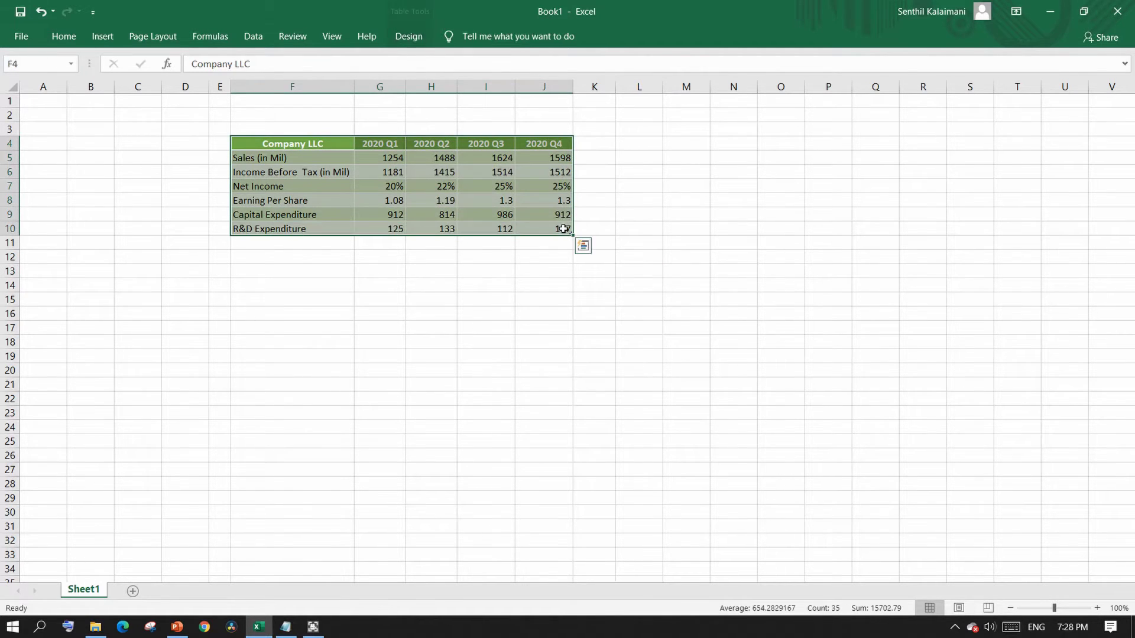
{"action": "key", "text": "ctrl+c"}
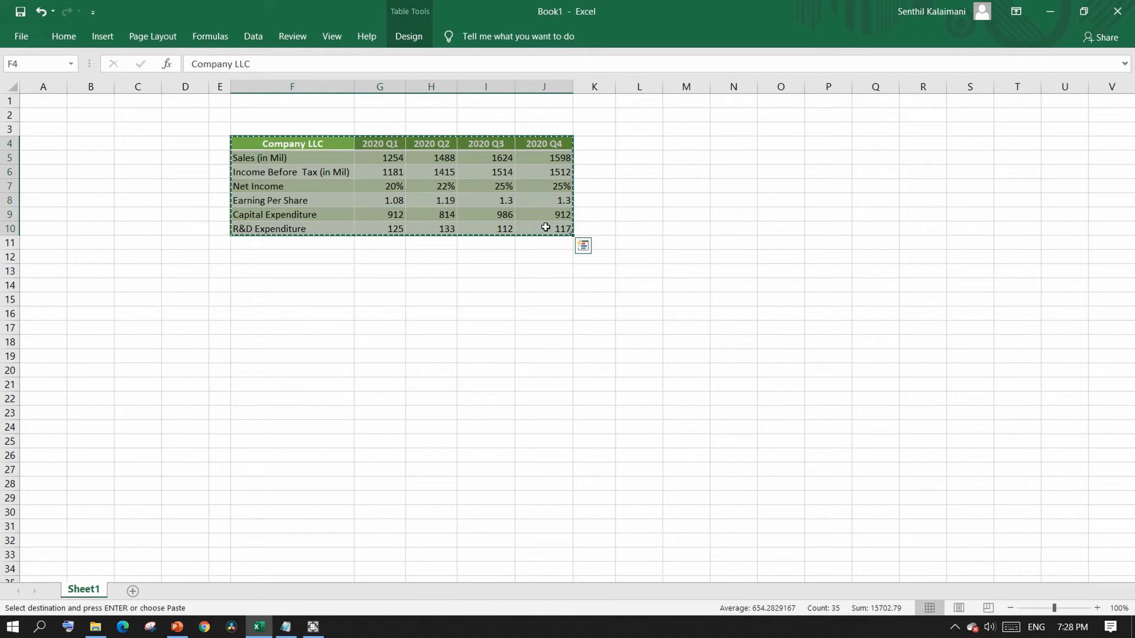
{"action": "key", "text": "alt+Tab"}
{"action": "right_click", "coordinate": [432, 240]}
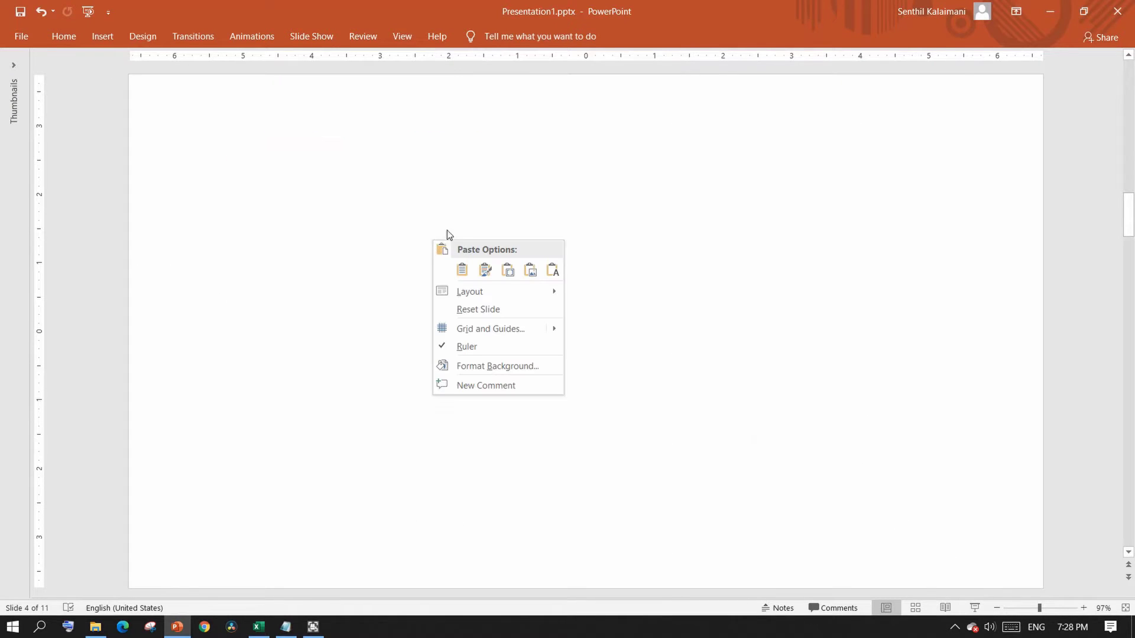
Step: Paste the Company LLC table as a picture, enlarge it and position it on slide 4
{"action": "left_click", "coordinate": [532, 272]}
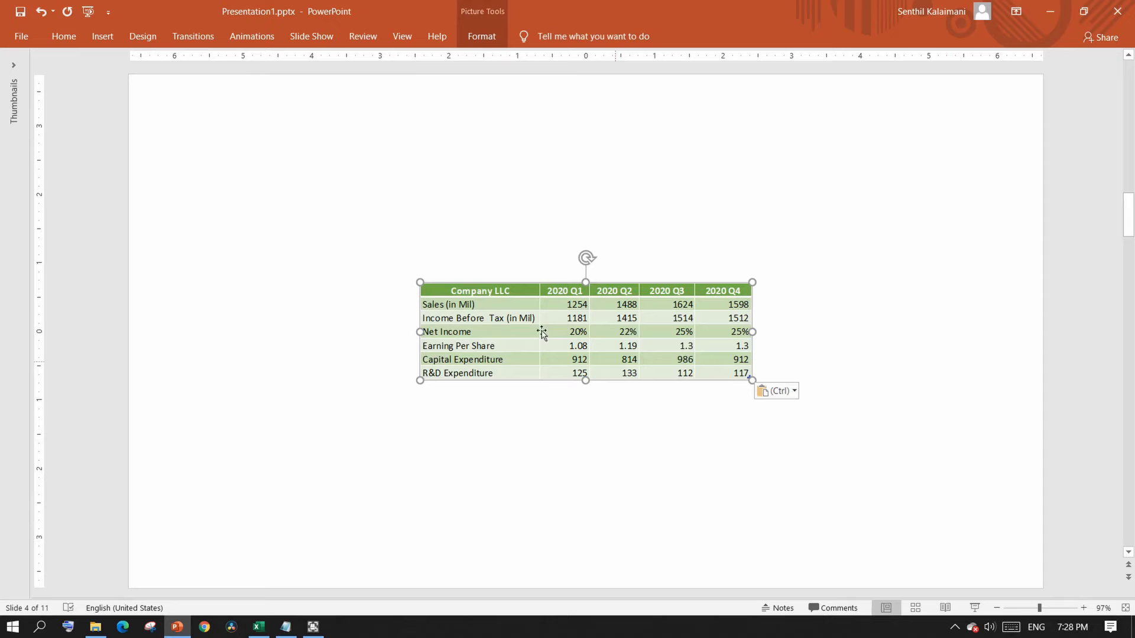
{"action": "left_click_drag", "start_coordinate": [424, 284], "coordinate": [358, 221]}
{"action": "left_click_drag", "start_coordinate": [753, 380], "coordinate": [828, 421]}
{"action": "left_click_drag", "start_coordinate": [664, 345], "coordinate": [667, 365]}
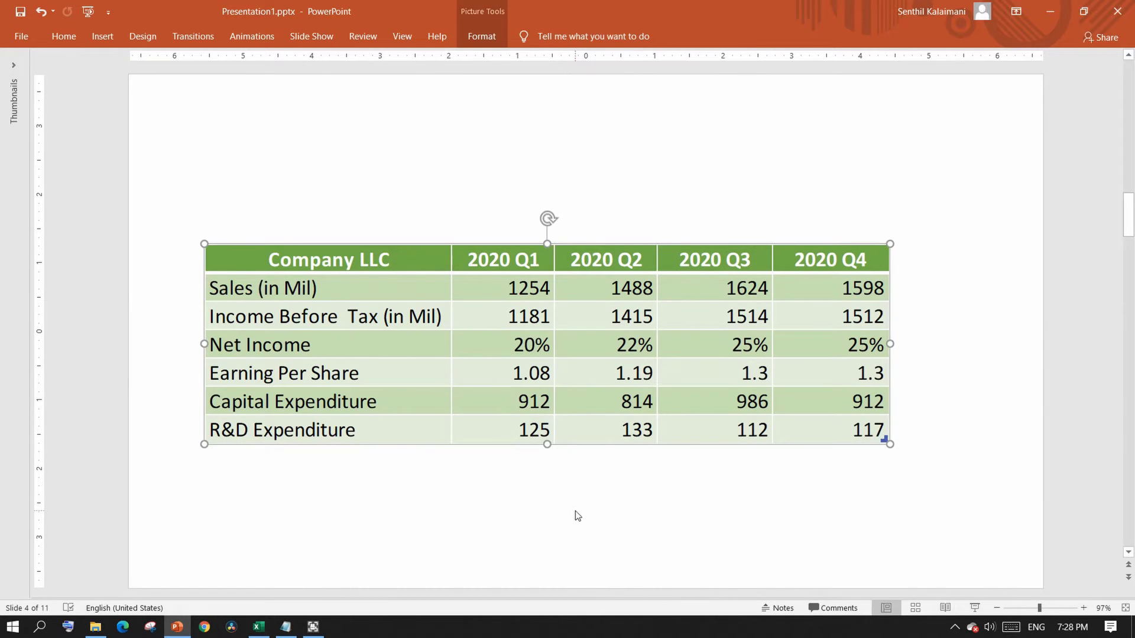
{"action": "left_click_drag", "start_coordinate": [609, 400], "coordinate": [619, 408]}
{"action": "left_click", "coordinate": [604, 477]}
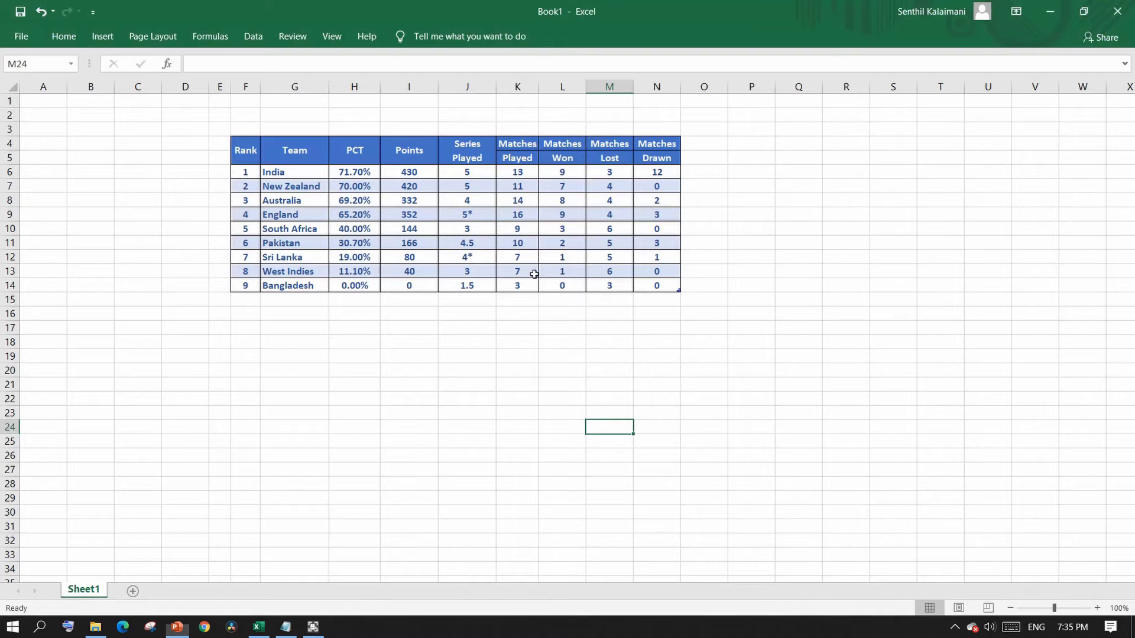
Step: Copy the rankings table F4:N14 in Excel and return to PowerPoint slide 5
{"action": "left_click", "coordinate": [459, 312]}
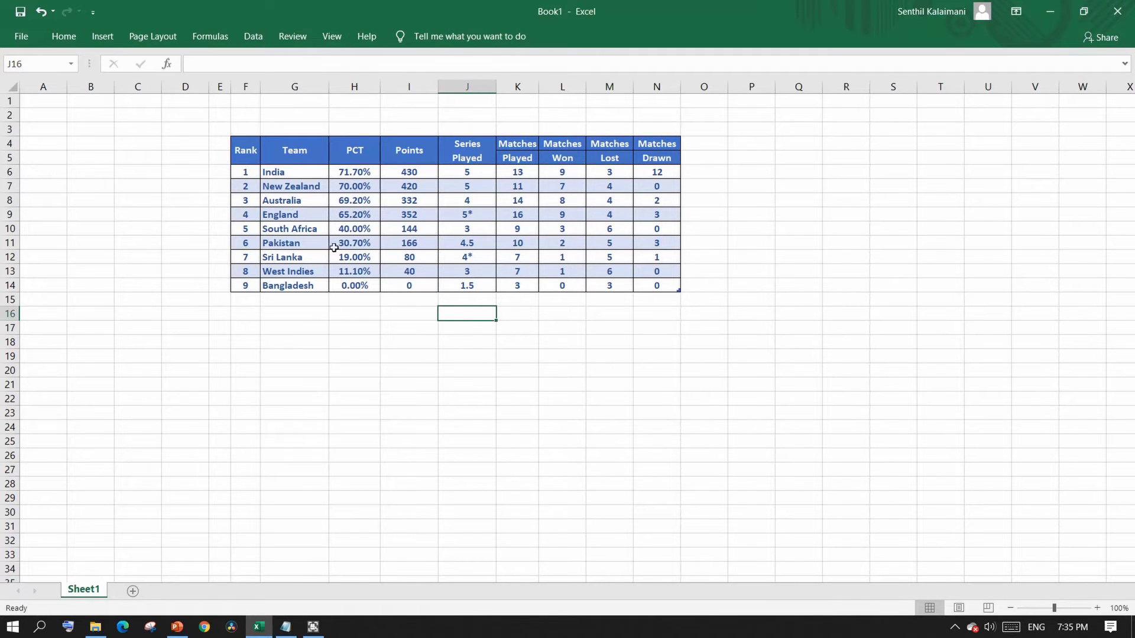
{"action": "mouse_move", "coordinate": [244, 151]}
{"action": "left_mouse_down"}
{"action": "mouse_move", "coordinate": [656, 152]}
{"action": "mouse_move", "coordinate": [655, 287]}
{"action": "left_mouse_up"}
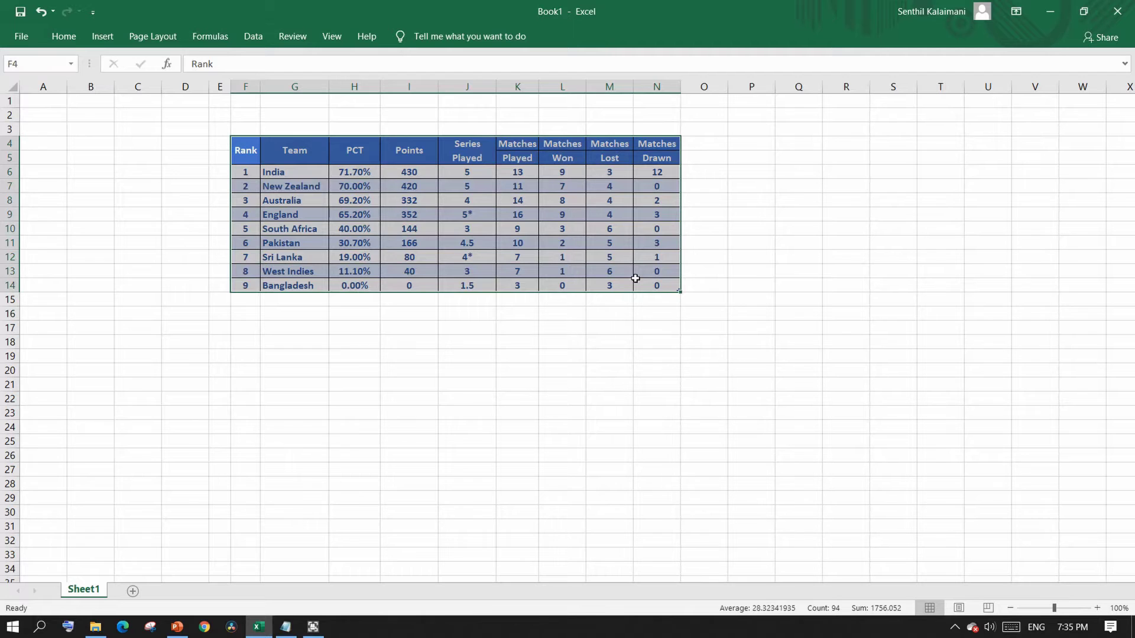
{"action": "key", "text": "ctrl+c"}
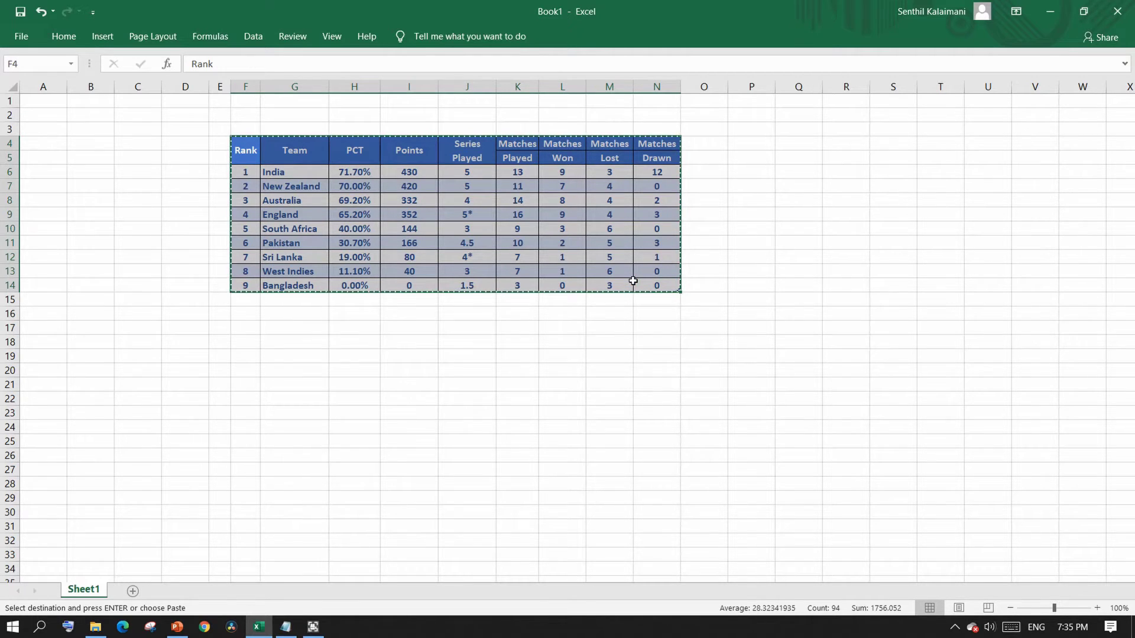
{"action": "key", "text": "alt+Tab"}
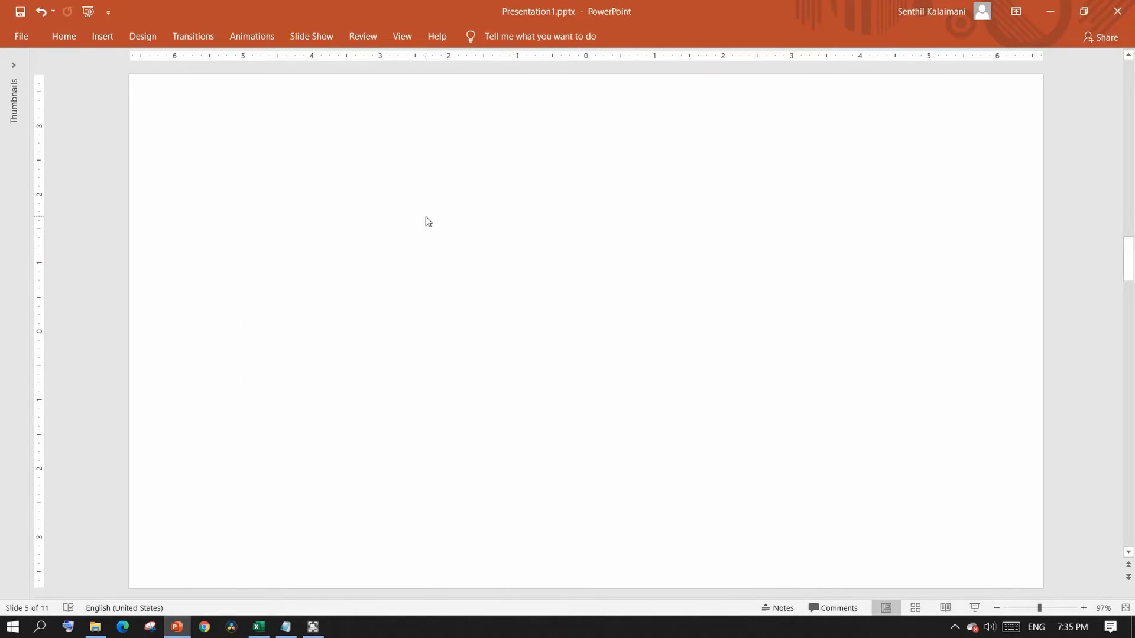
Step: Paste the league table keeping Excel formatting, enlarge it and increase its font size
{"action": "right_click", "coordinate": [376, 244]}
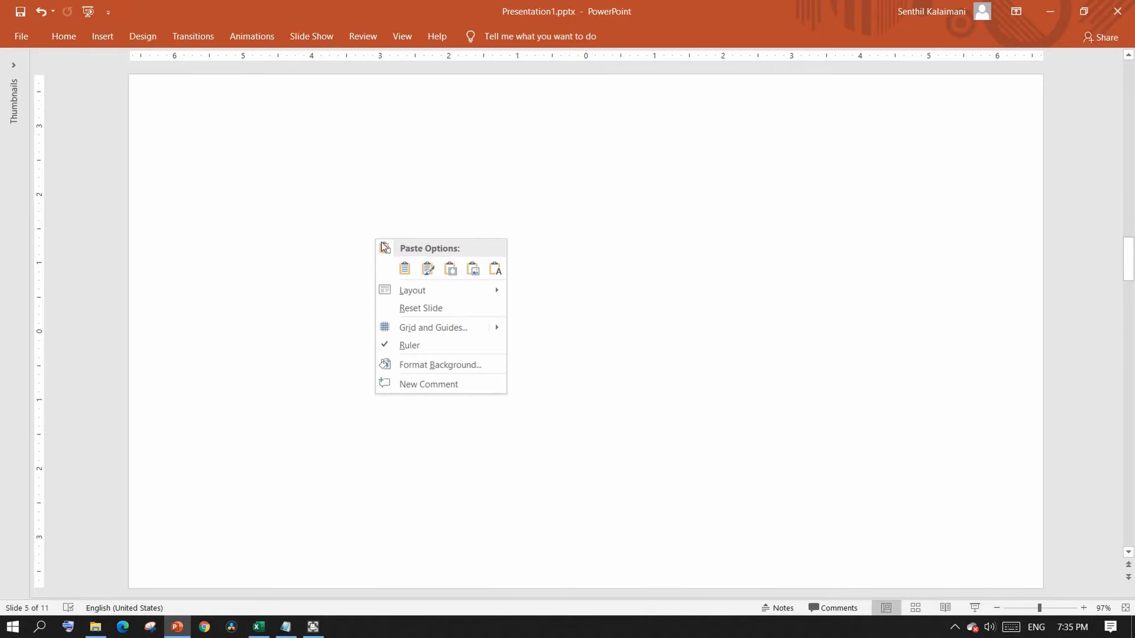
{"action": "left_click", "coordinate": [428, 271]}
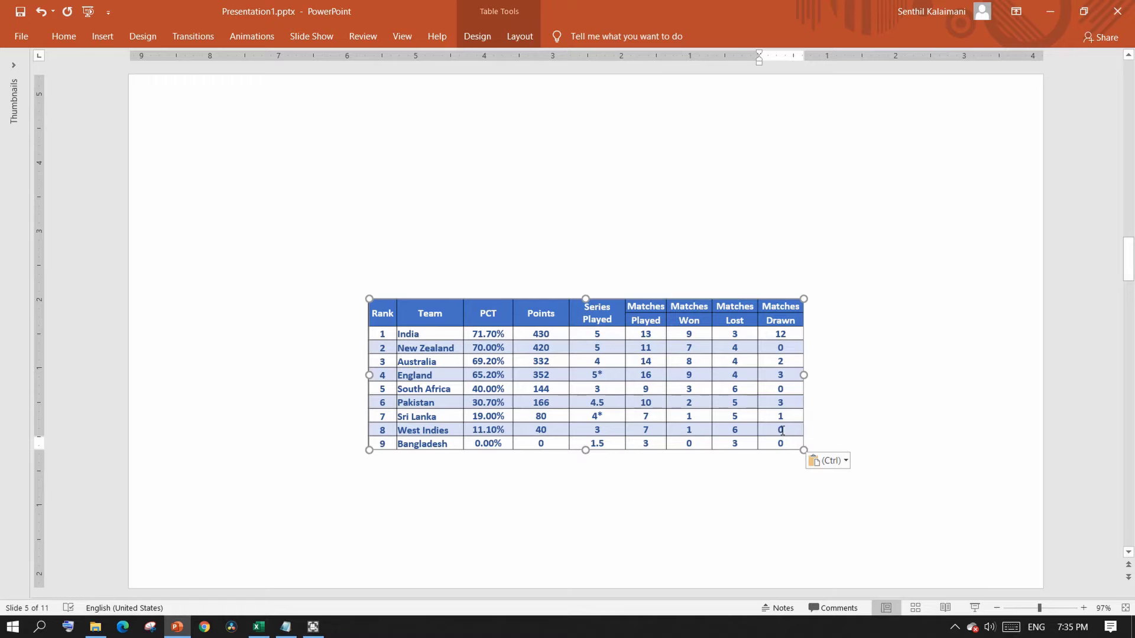
{"action": "left_click_drag", "start_coordinate": [369, 299], "coordinate": [326, 252]}
{"action": "key", "text": "ctrl+shift+period"}
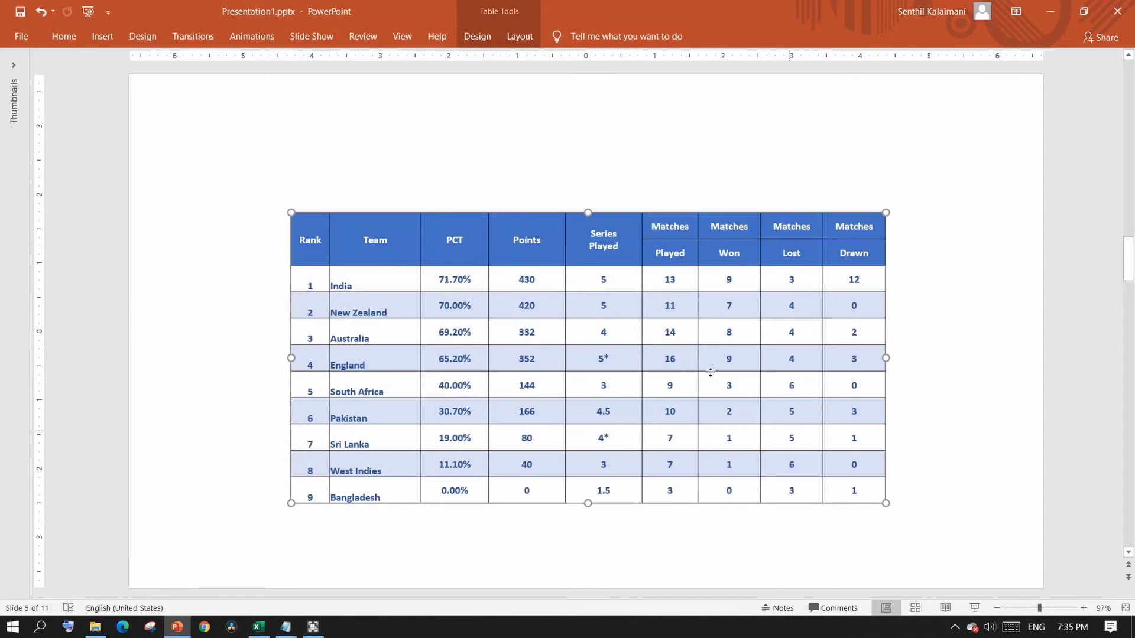
{"action": "left_click", "coordinate": [64, 36]}
{"action": "left_click", "coordinate": [343, 64]}
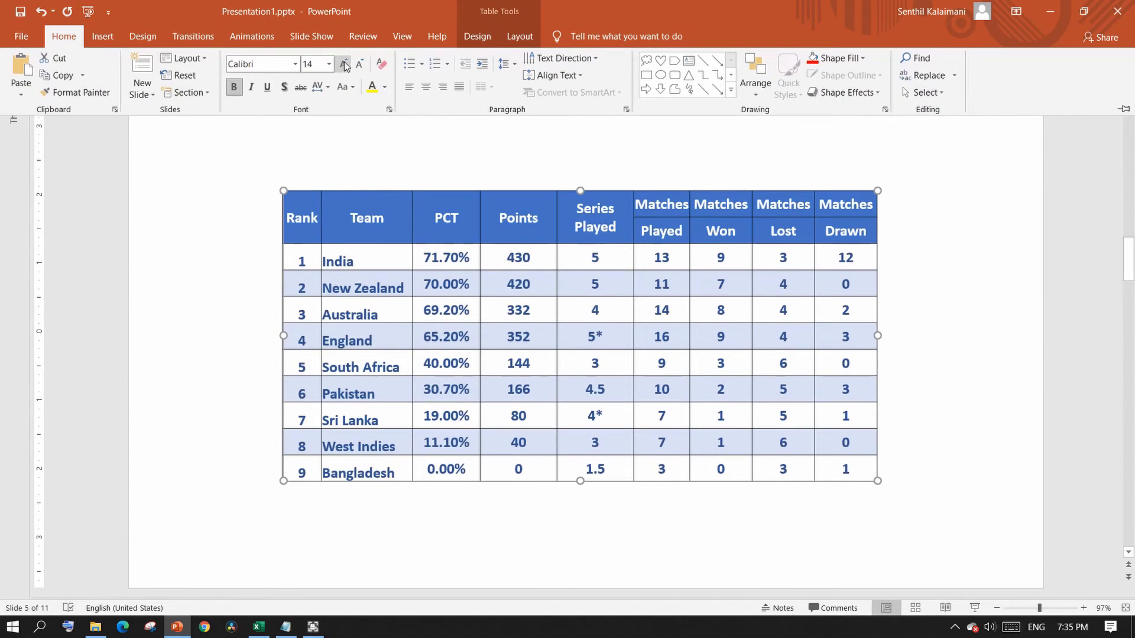
{"action": "left_click", "coordinate": [938, 319]}
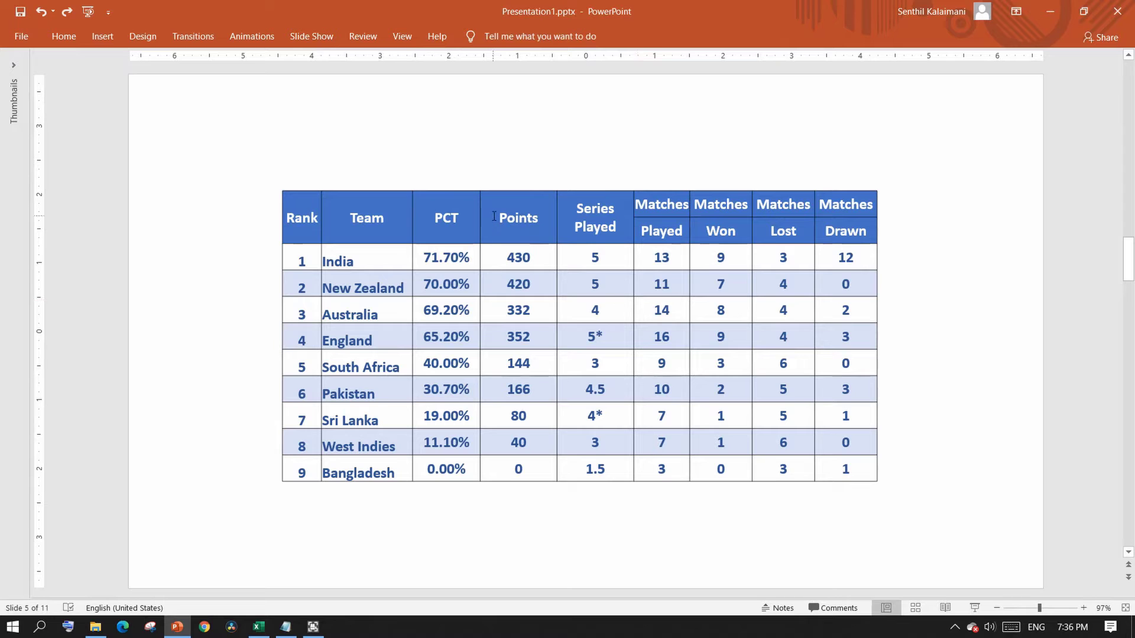
Step: Shade the Points header cell green and its value cells light green
{"action": "right_click", "coordinate": [515, 216]}
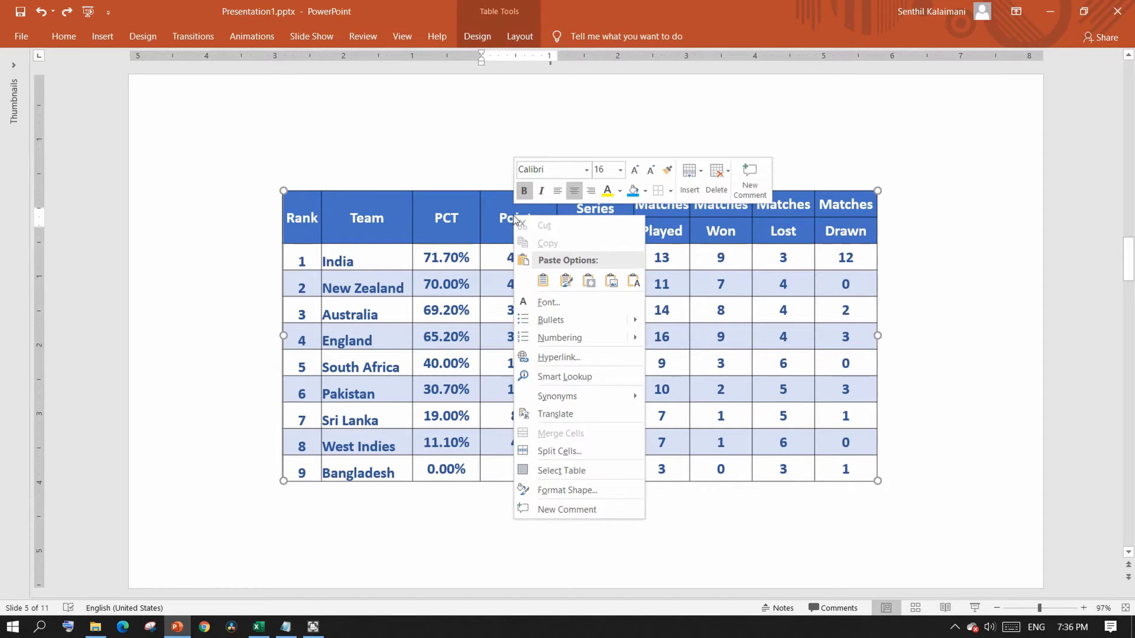
{"action": "left_click", "coordinate": [645, 190]}
{"action": "left_click", "coordinate": [630, 335]}
{"action": "left_click_drag", "start_coordinate": [500, 257], "coordinate": [544, 466]}
{"action": "right_click", "coordinate": [532, 424]}
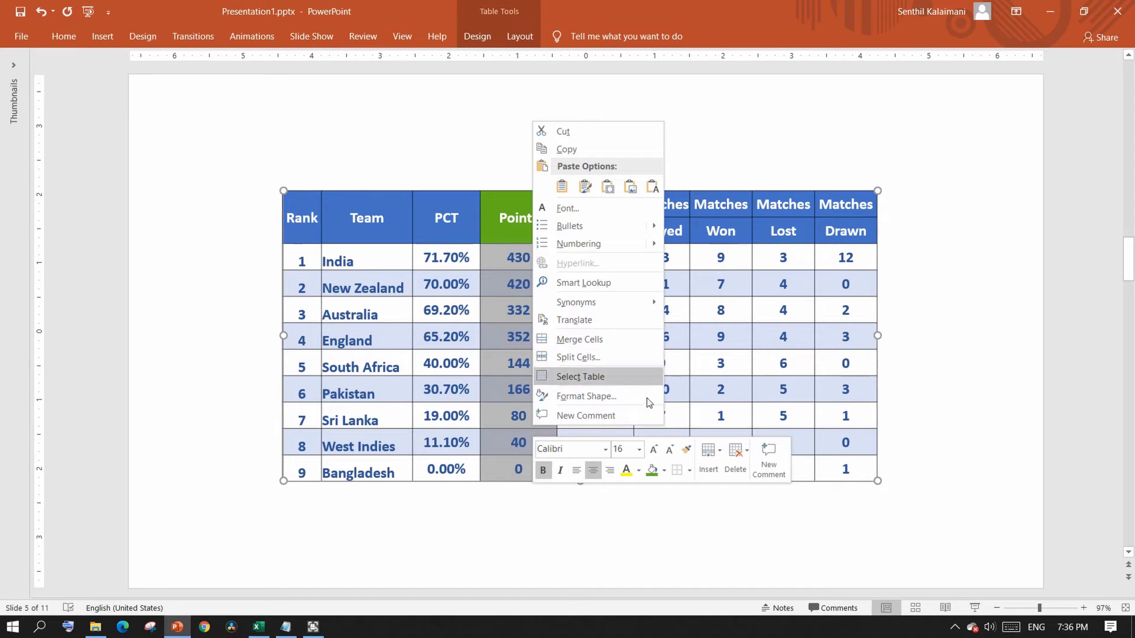
{"action": "left_click", "coordinate": [664, 470]}
{"action": "left_click", "coordinate": [757, 251]}
{"action": "left_click", "coordinate": [926, 312]}
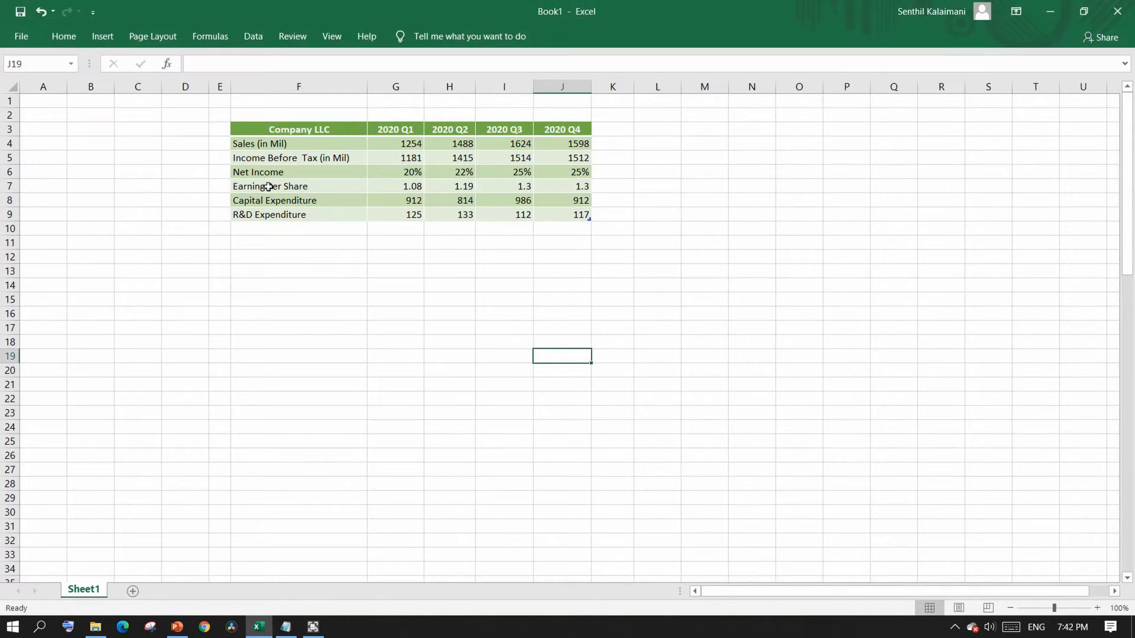
Step: Copy the Company LLC table (F3:J9) in Excel and return to the blank PowerPoint slide
{"action": "left_click_drag", "start_coordinate": [289, 131], "coordinate": [554, 211]}
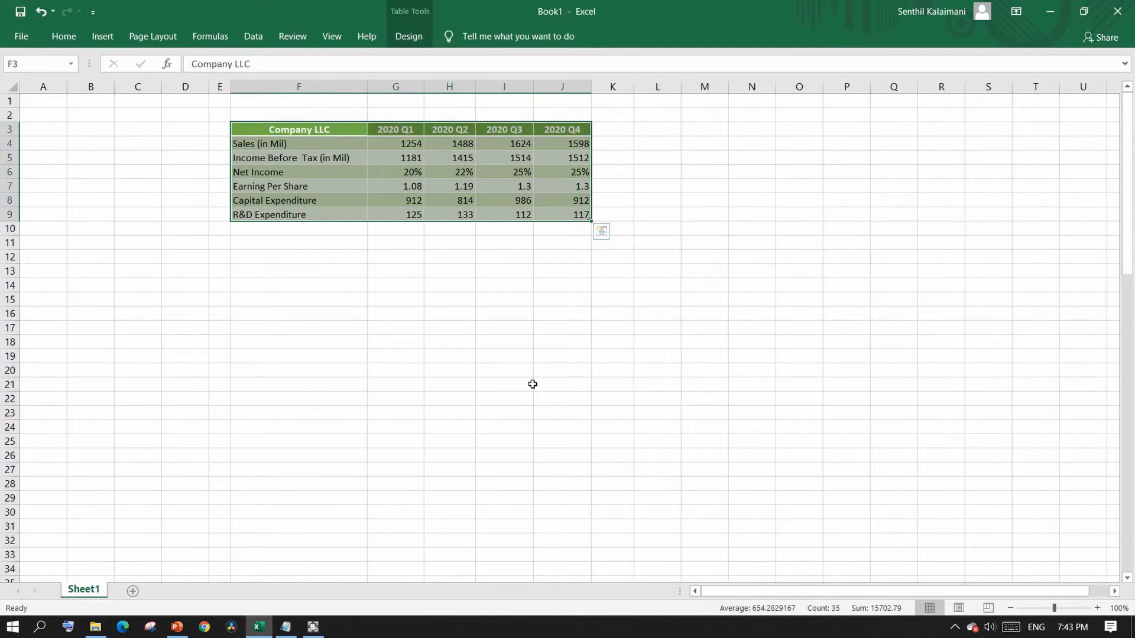
{"action": "key", "text": "ctrl+c"}
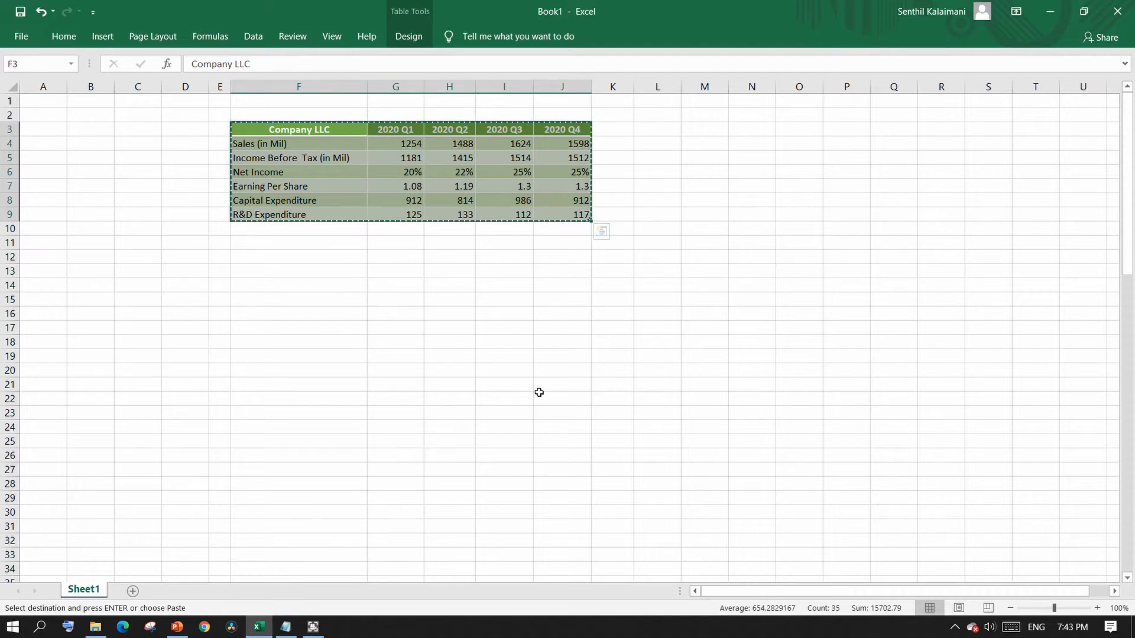
{"action": "key", "text": "alt+Tab"}
{"action": "right_click", "coordinate": [397, 239]}
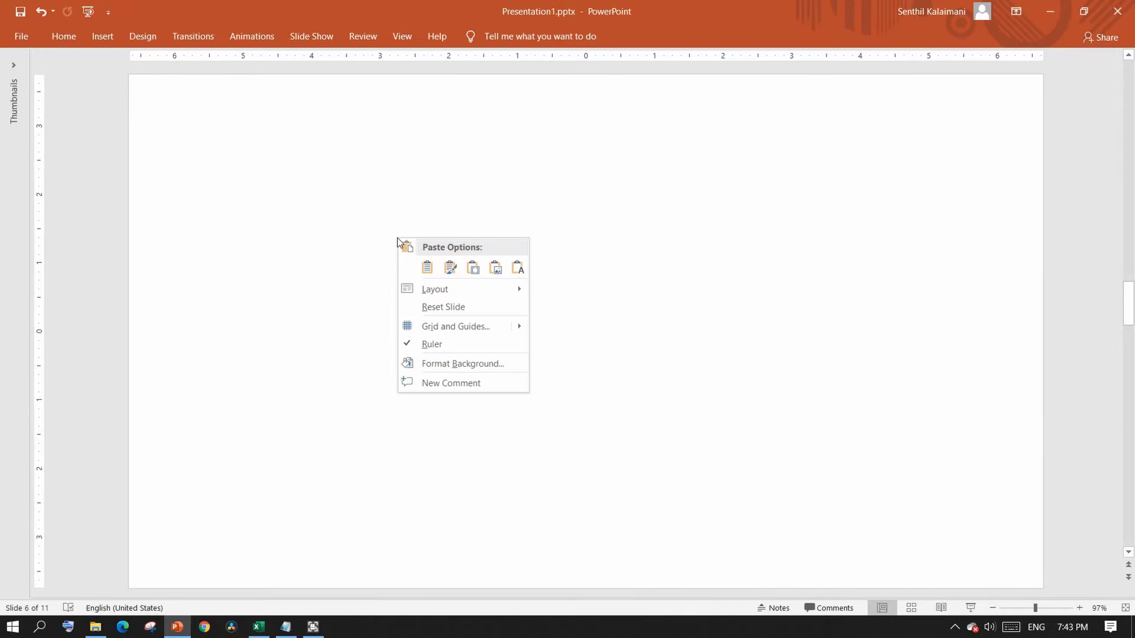
Step: Paste the Company LLC table as an embedded Excel object on slide 6, enlarged and centred
{"action": "left_click", "coordinate": [474, 267]}
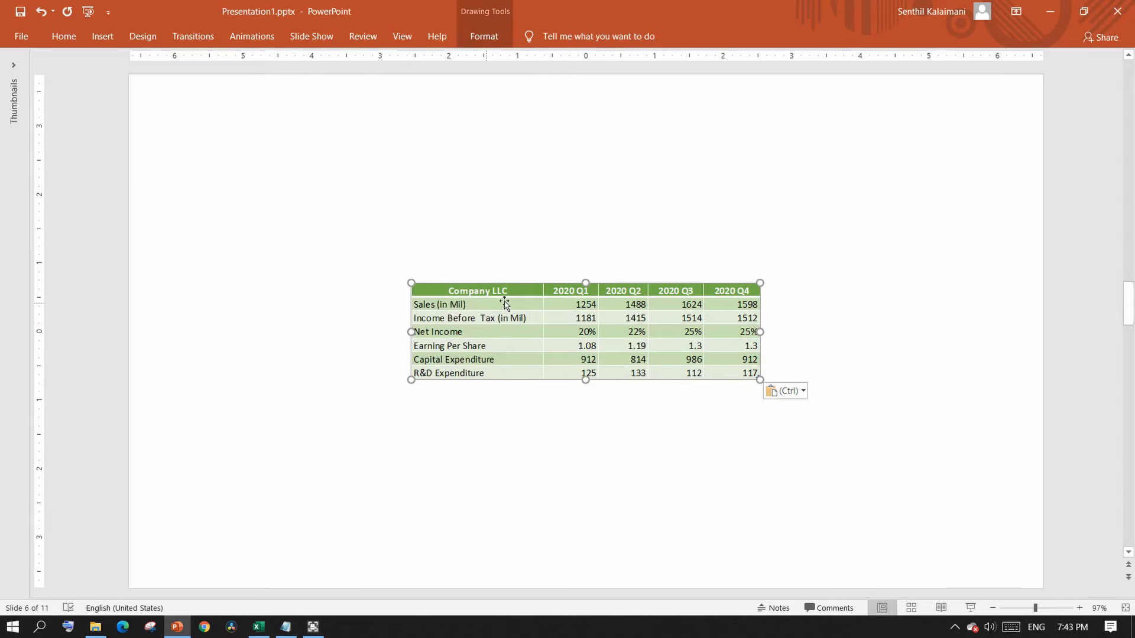
{"action": "left_click_drag", "start_coordinate": [412, 283], "coordinate": [158, 216]}
{"action": "left_click_drag", "start_coordinate": [410, 308], "coordinate": [537, 343]}
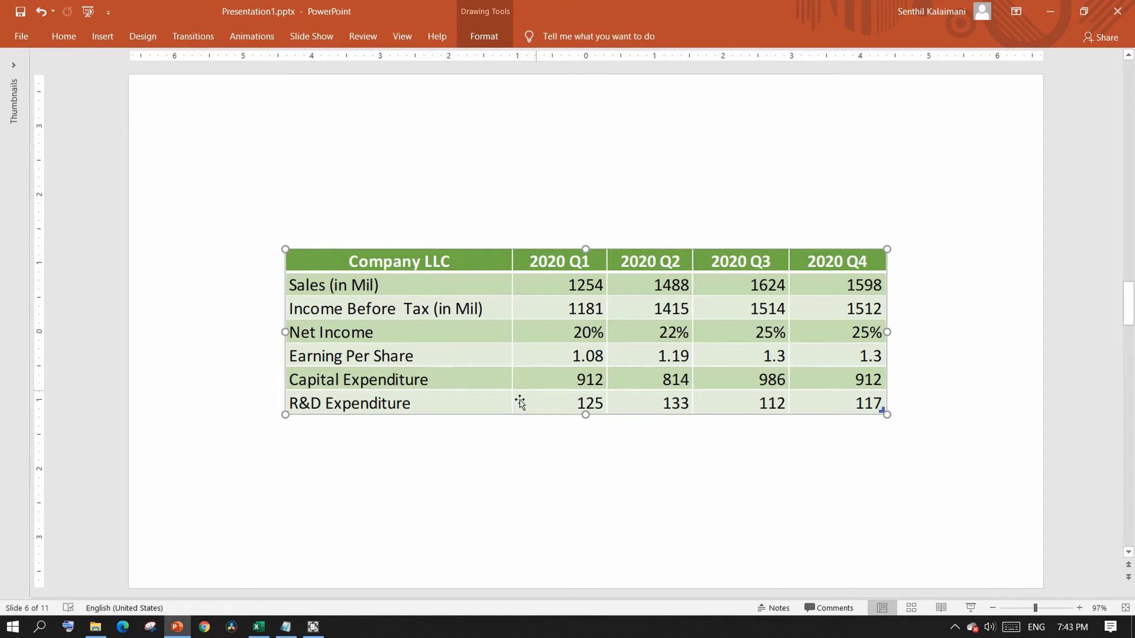
{"action": "left_click", "coordinate": [491, 480]}
{"action": "double_click", "coordinate": [483, 312]}
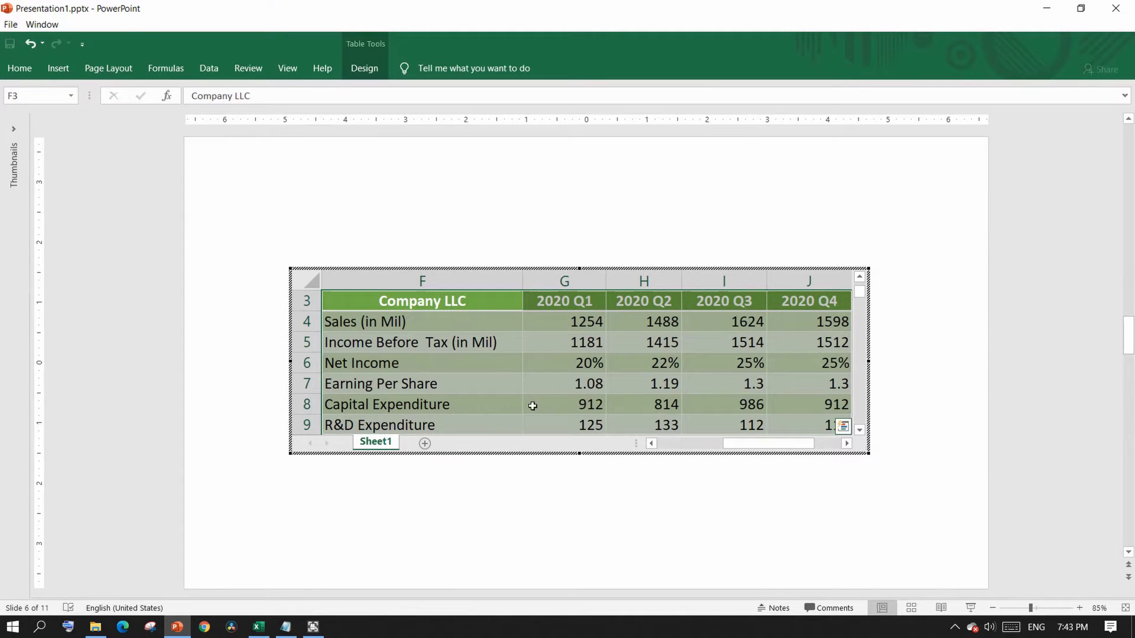
{"action": "left_click", "coordinate": [555, 387]}
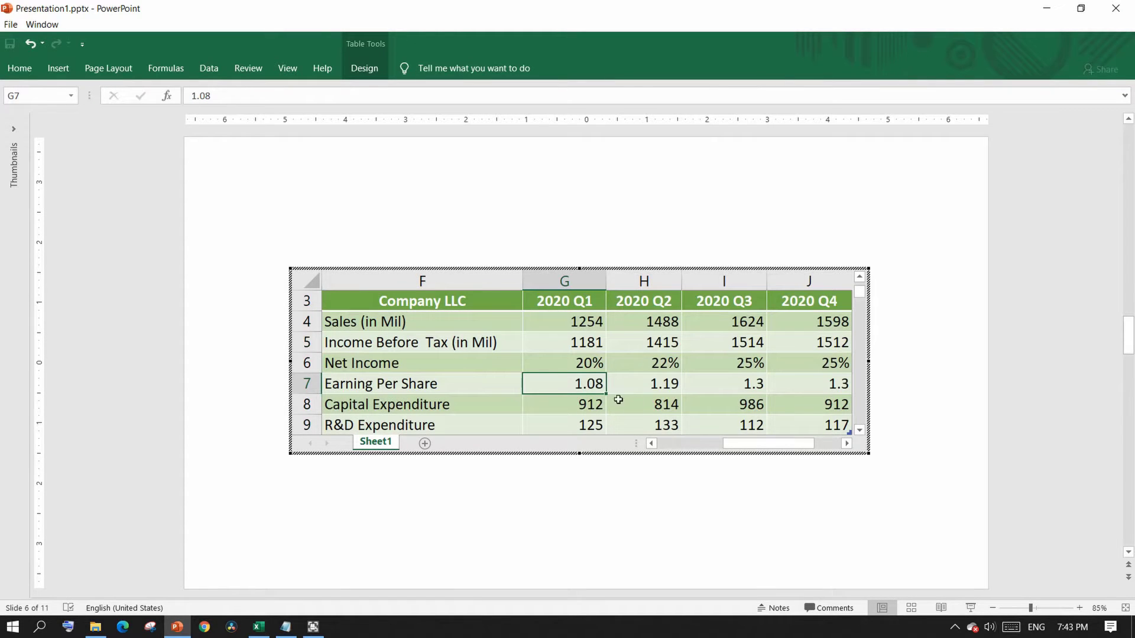
{"action": "left_click", "coordinate": [98, 71]}
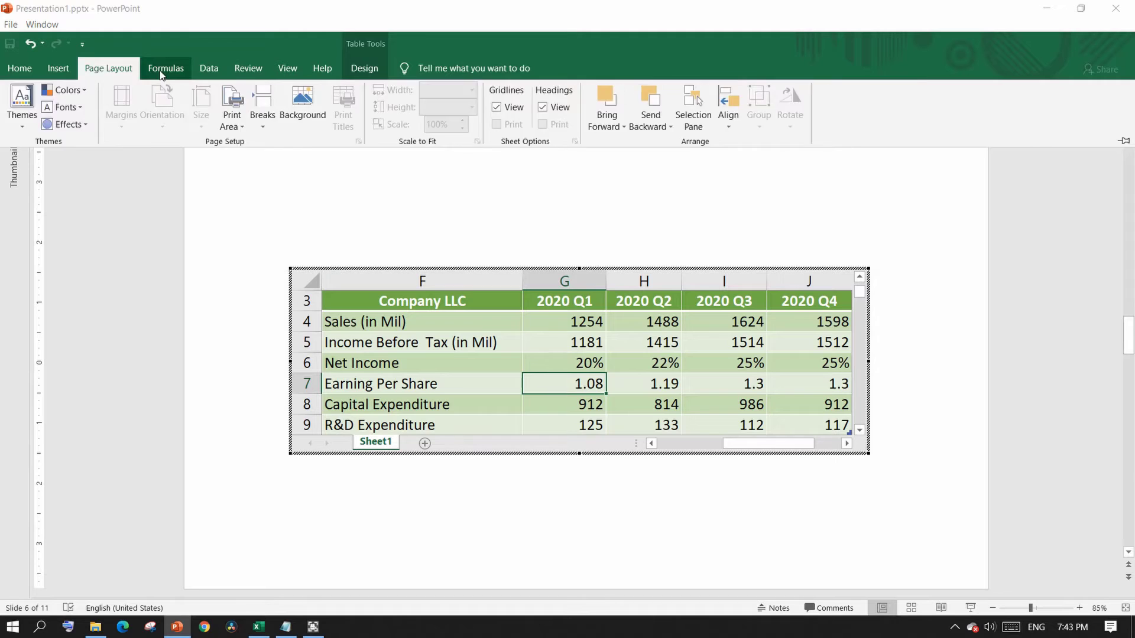
{"action": "left_click", "coordinate": [177, 68]}
{"action": "left_click", "coordinate": [201, 67]}
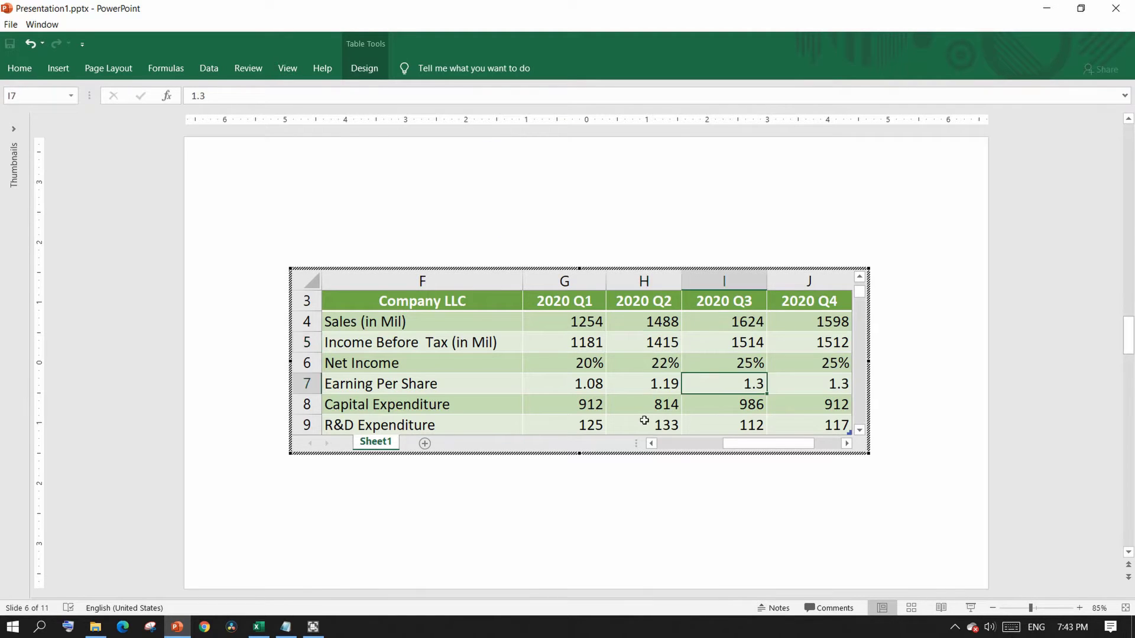
{"action": "left_click", "coordinate": [643, 425]}
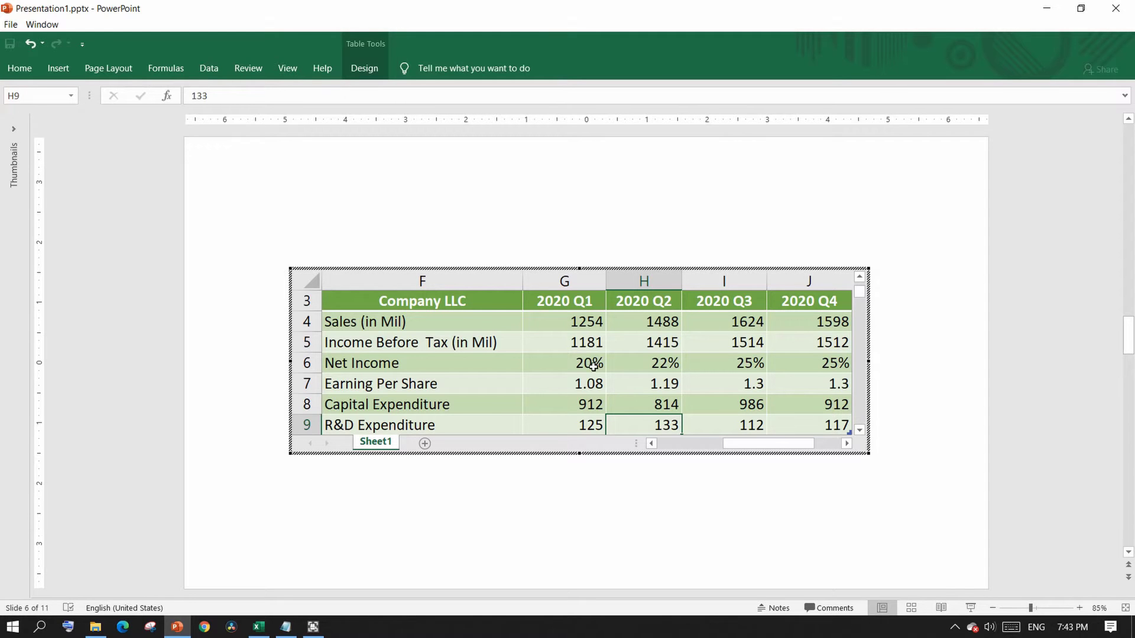
{"action": "left_click", "coordinate": [768, 246]}
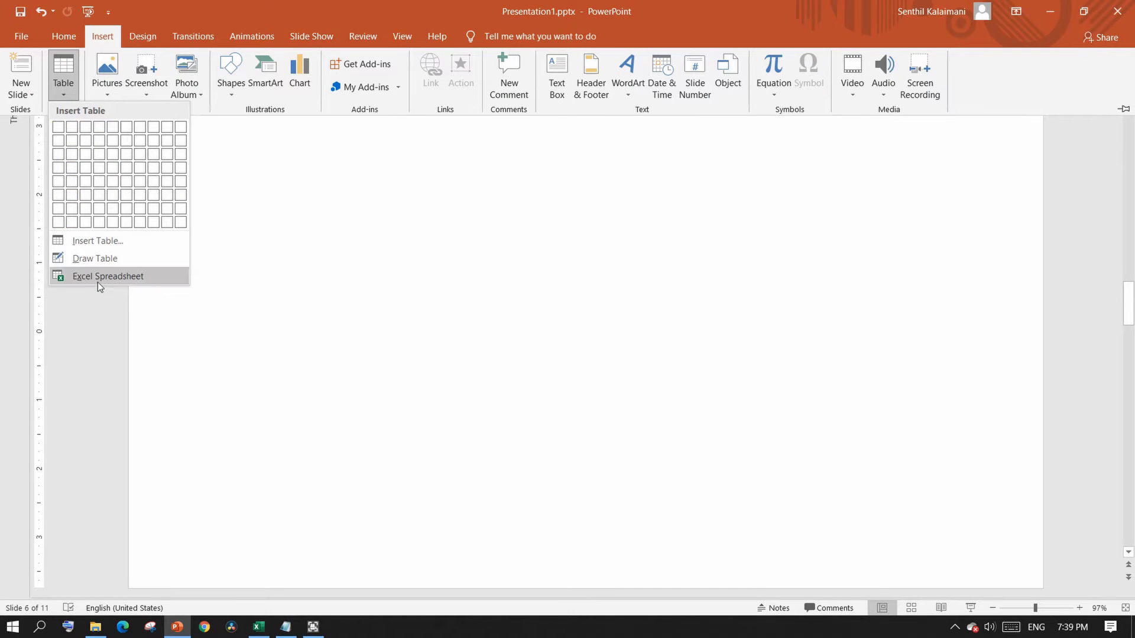
Step: Insert a blank embedded Excel worksheet and enlarge it to about 19 rows by 10 columns
{"action": "left_click", "coordinate": [100, 276]}
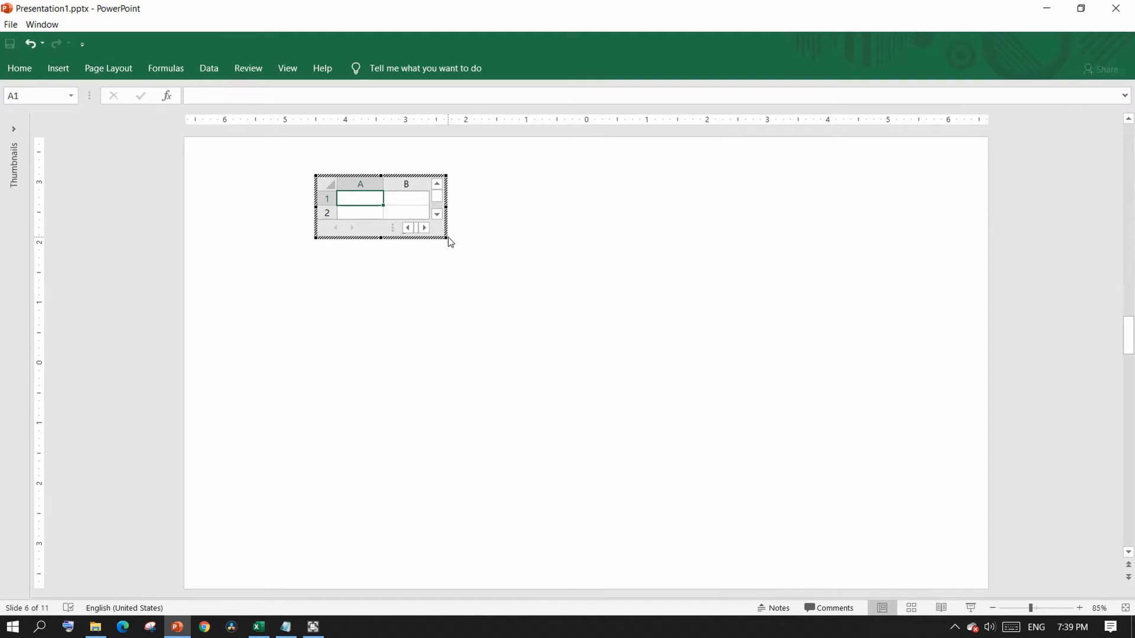
{"action": "left_click_drag", "start_coordinate": [445, 238], "coordinate": [845, 487]}
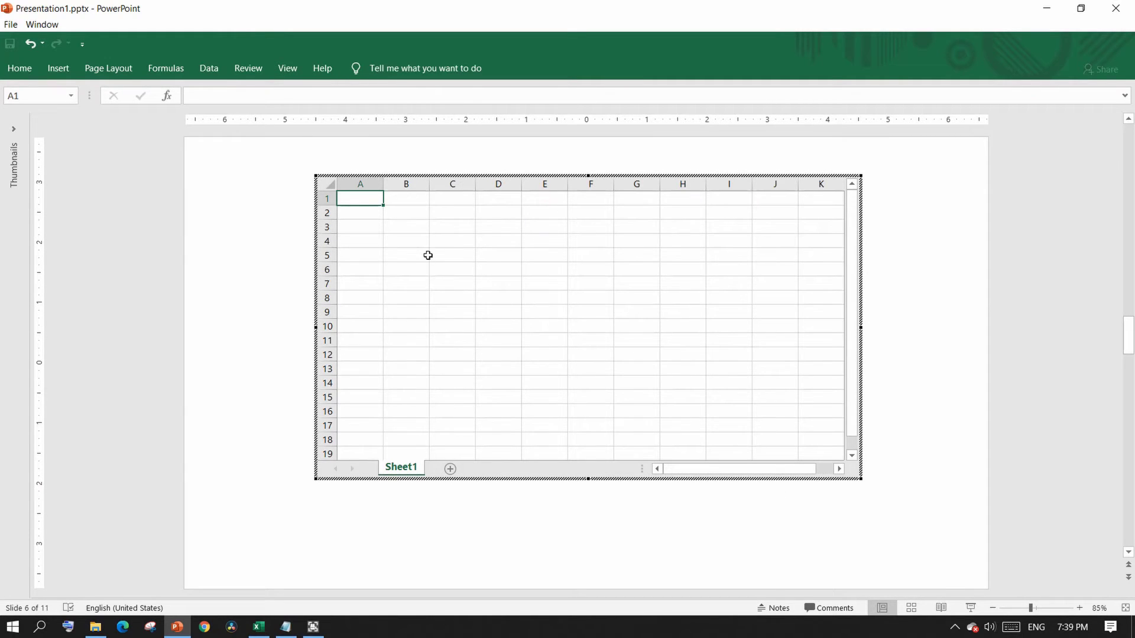
{"action": "left_click", "coordinate": [455, 258]}
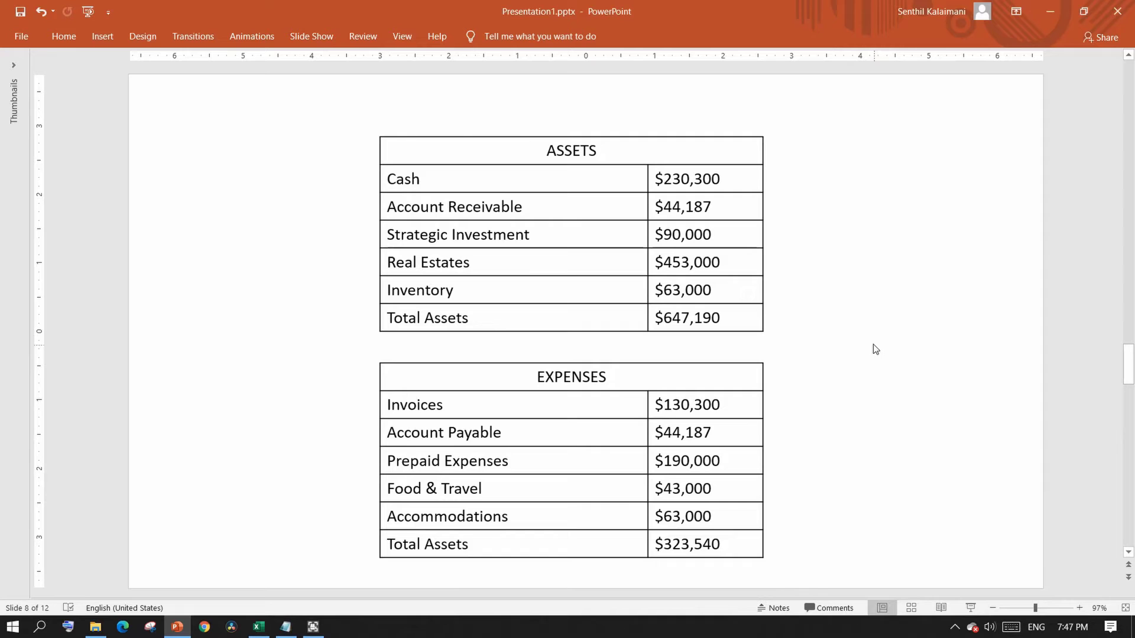
Step: Select the ASSETS table and expand the full Table Styles gallery in Table Tools Design
{"action": "left_click", "coordinate": [593, 235]}
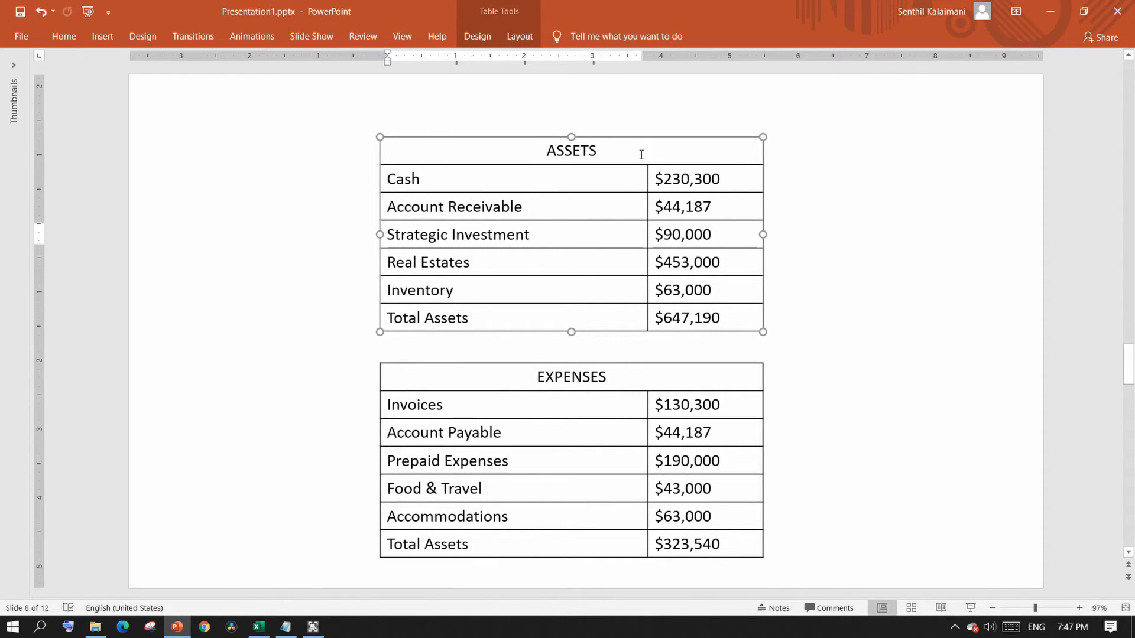
{"action": "left_click", "coordinate": [478, 36]}
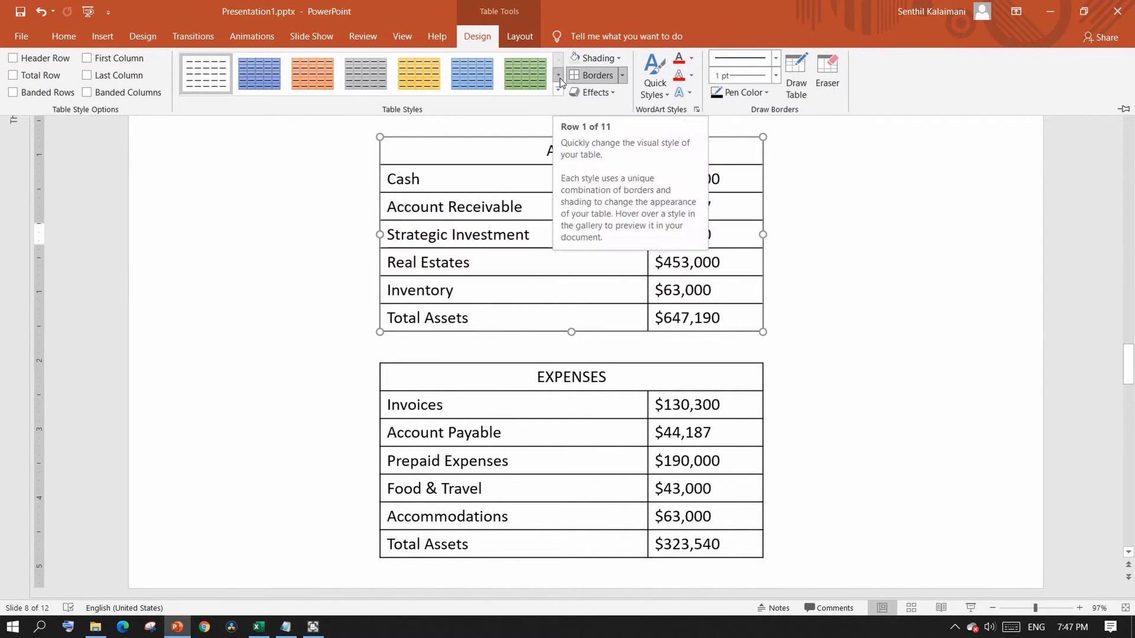
{"action": "left_click", "coordinate": [558, 76]}
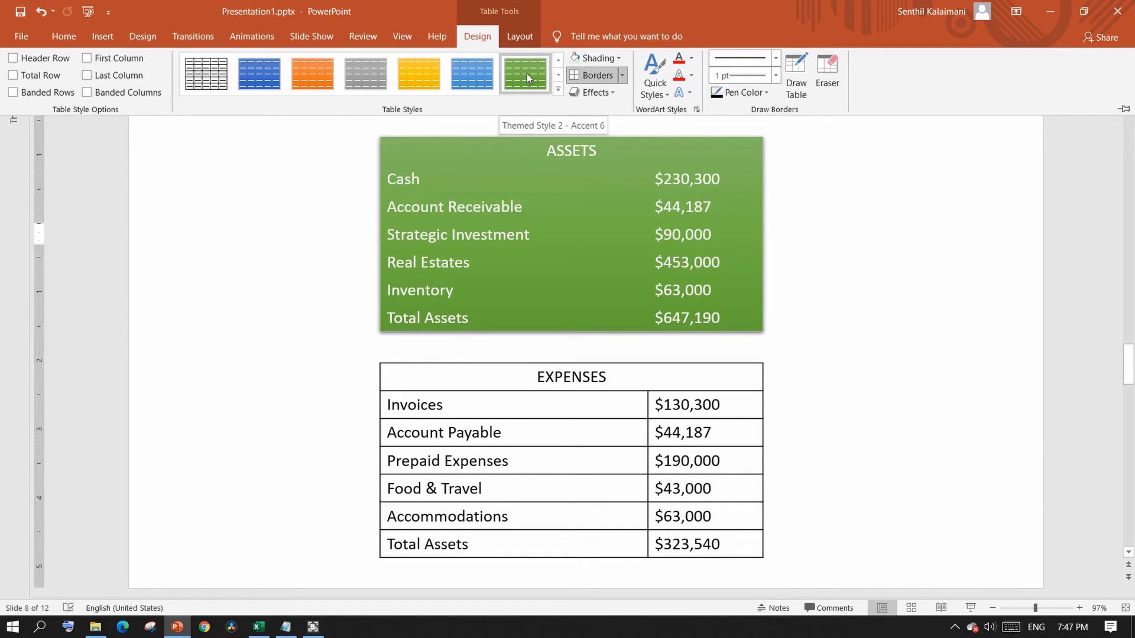
{"action": "left_click", "coordinate": [556, 76]}
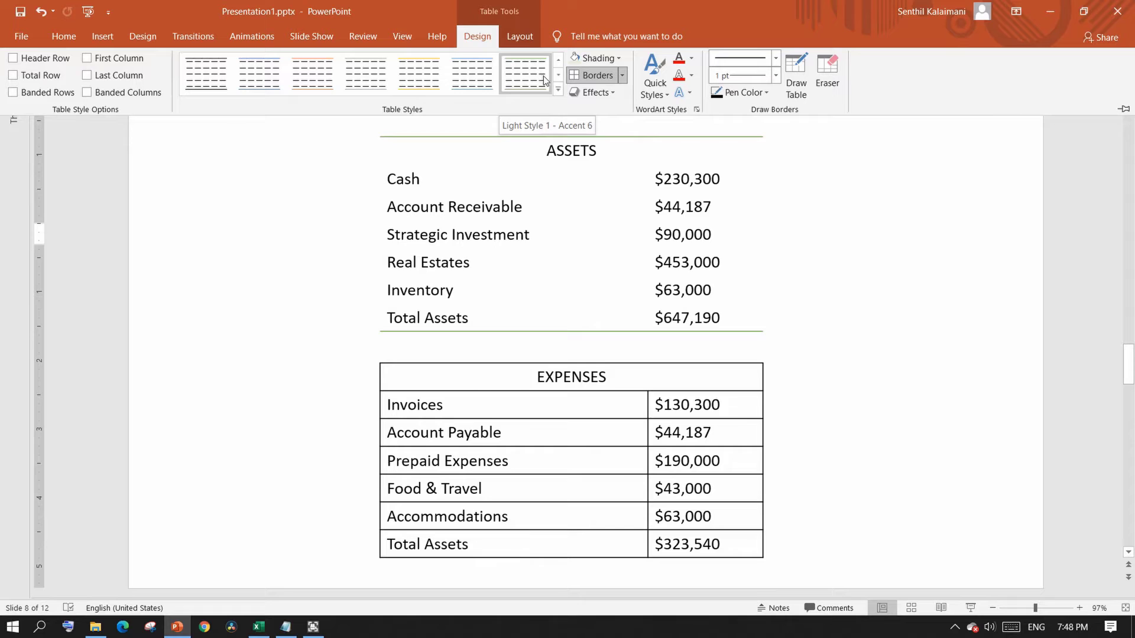
{"action": "left_click", "coordinate": [559, 77]}
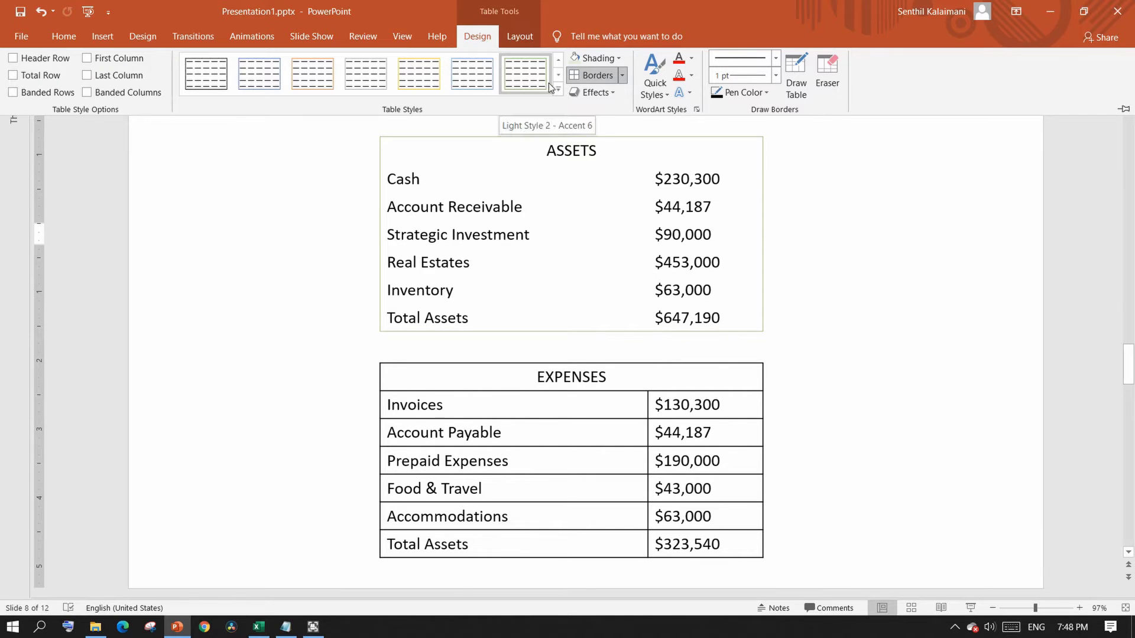
{"action": "left_click", "coordinate": [559, 77]}
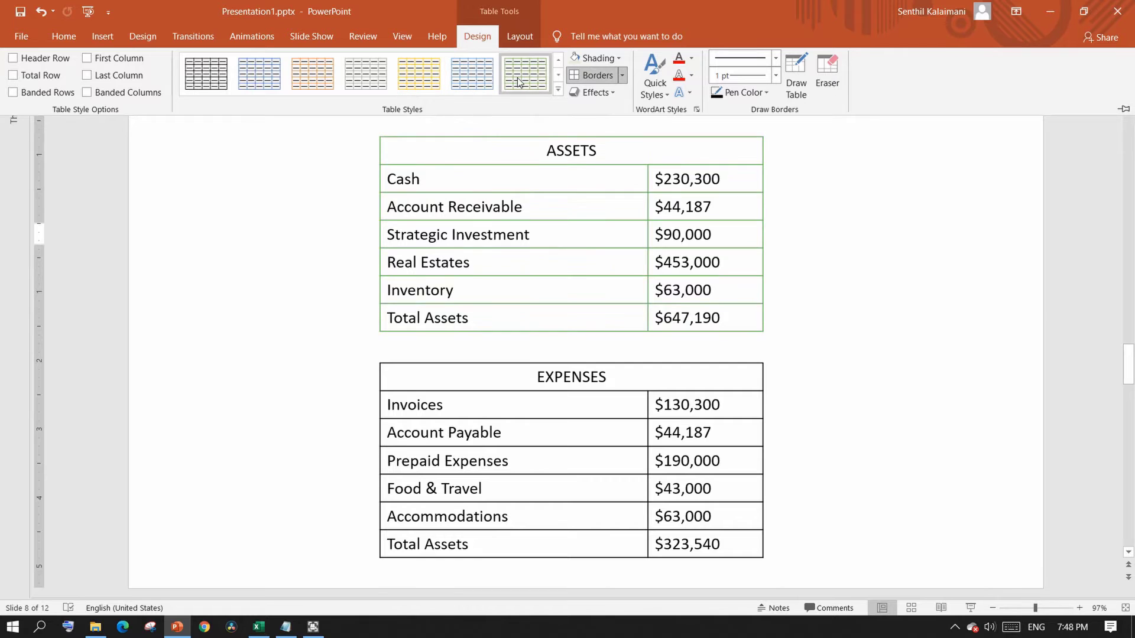
{"action": "left_click", "coordinate": [562, 93]}
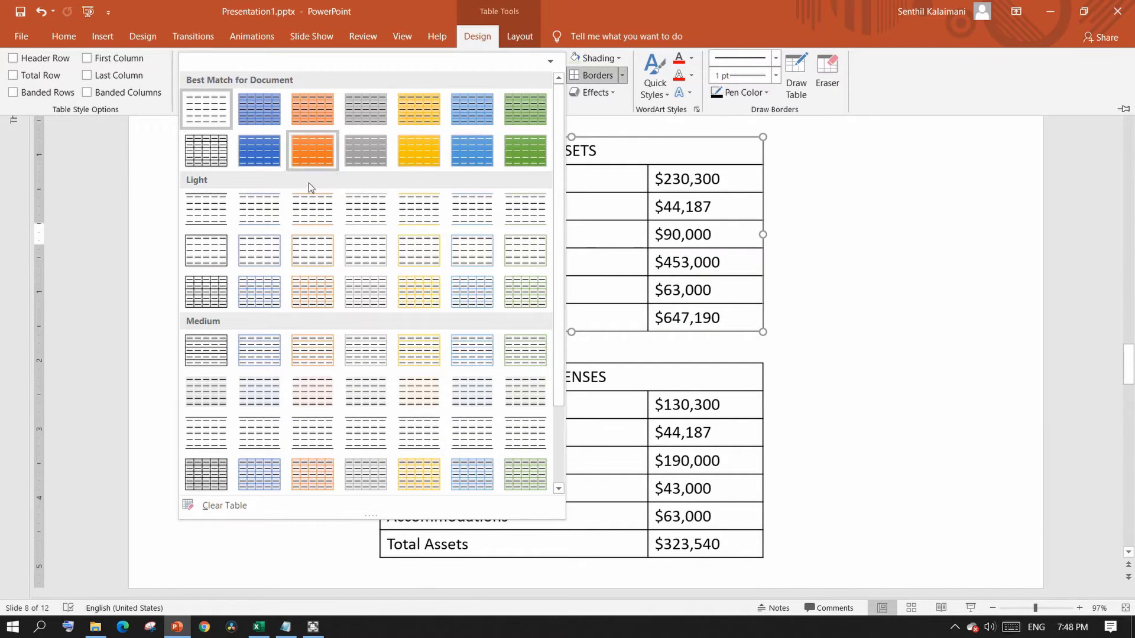
Step: Apply the light green banded table style to the ASSETS table and turn on Header Row
{"action": "scroll", "coordinate": [438, 378], "scroll_direction": "down", "scroll_amount": 3}
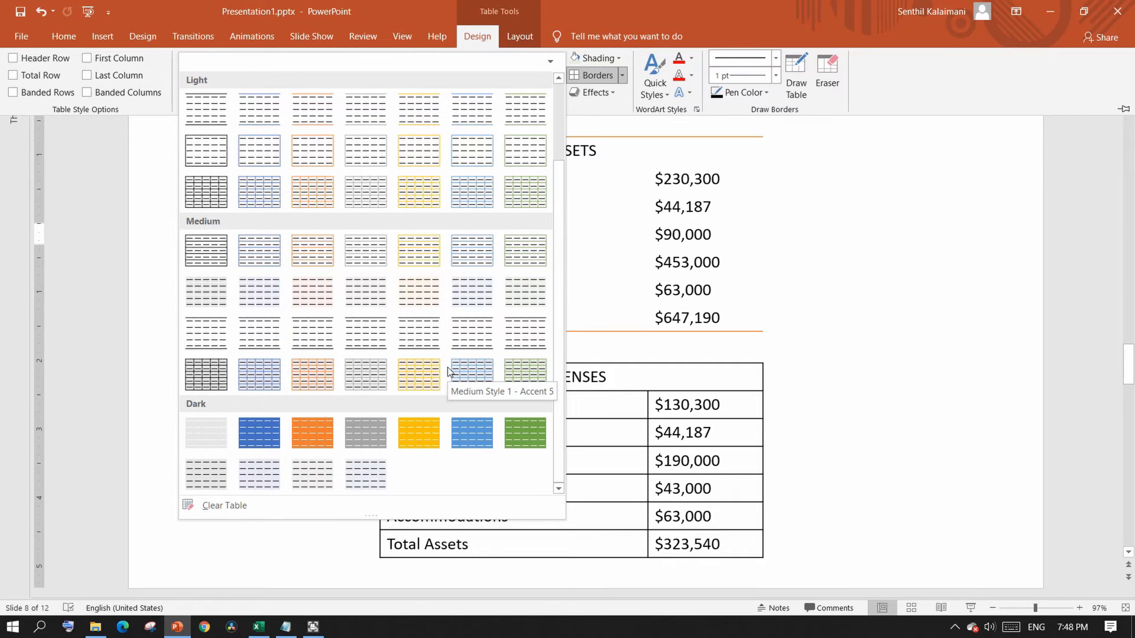
{"action": "scroll", "coordinate": [448, 371], "scroll_direction": "up", "scroll_amount": 3}
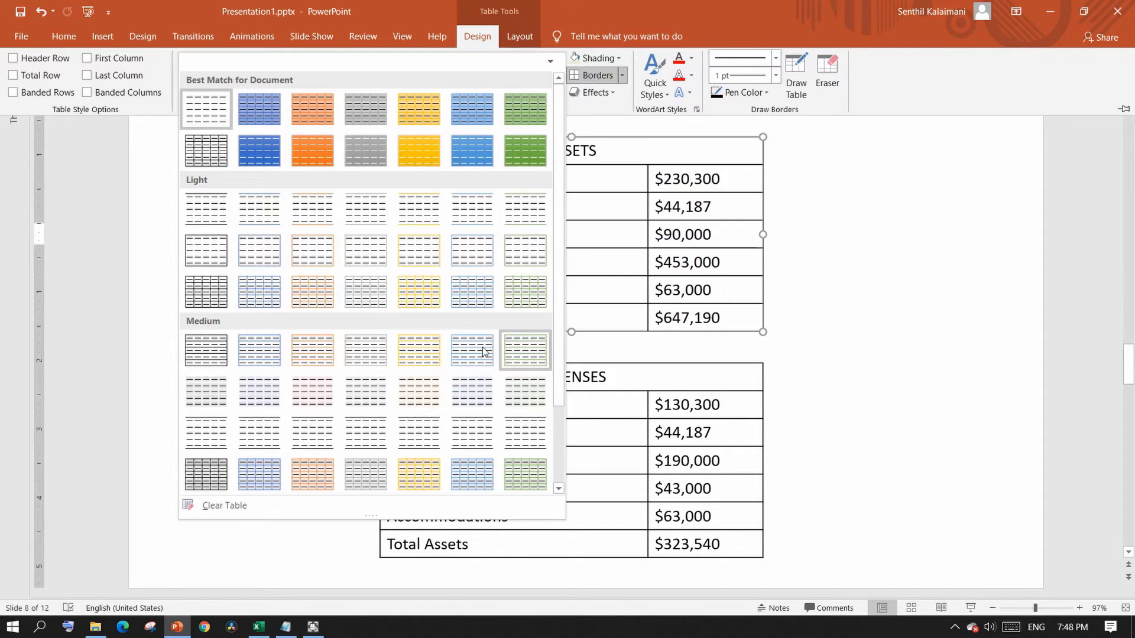
{"action": "left_click", "coordinate": [558, 458]}
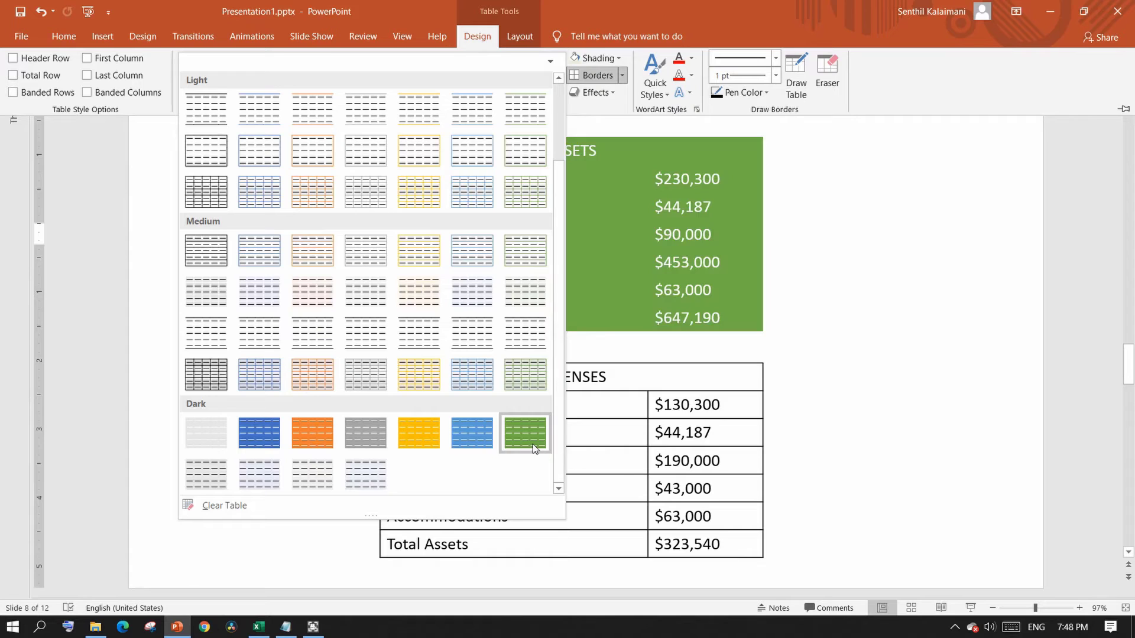
{"action": "left_click", "coordinate": [530, 296]}
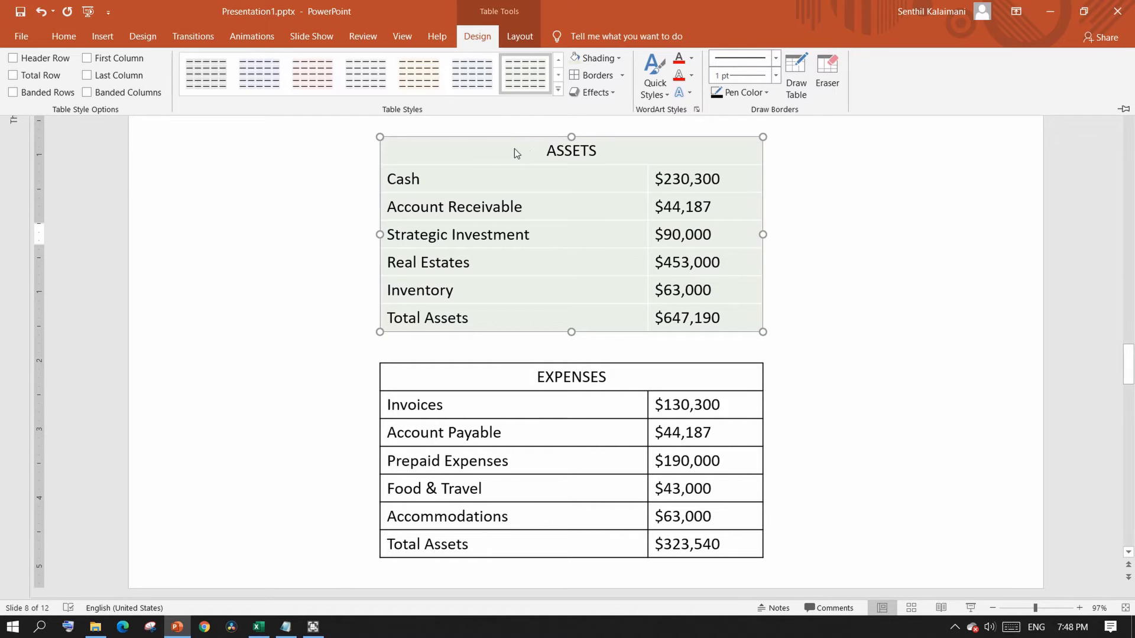
{"action": "left_click", "coordinate": [13, 58]}
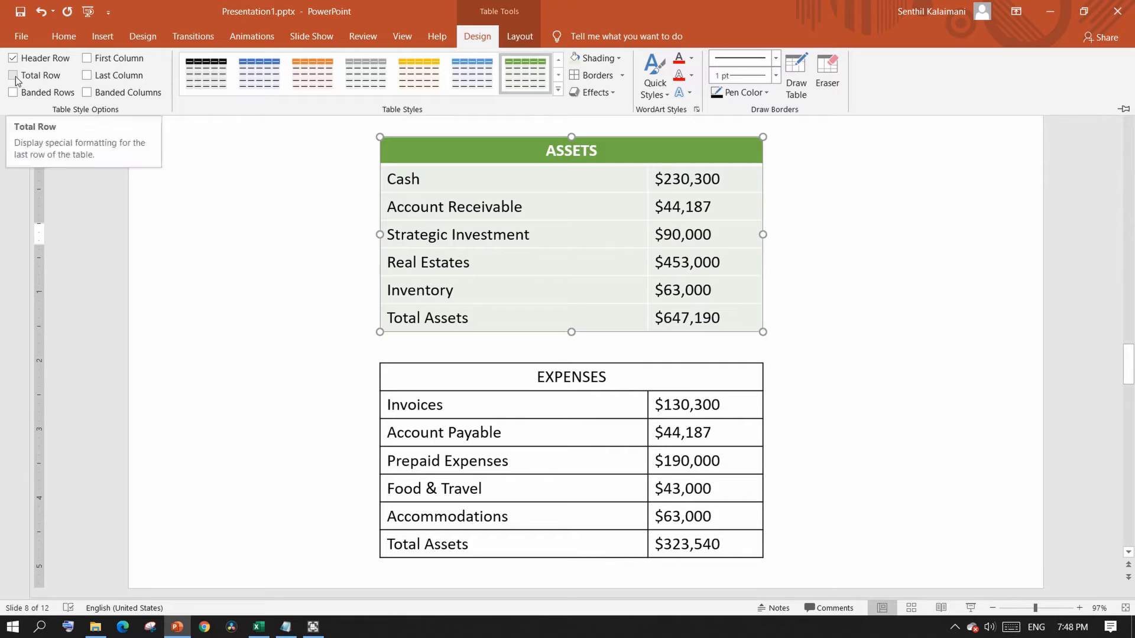
Step: Turn on Total Row and Banded Columns for the ASSETS table, leaving Banded Rows off
{"action": "left_click", "coordinate": [15, 76]}
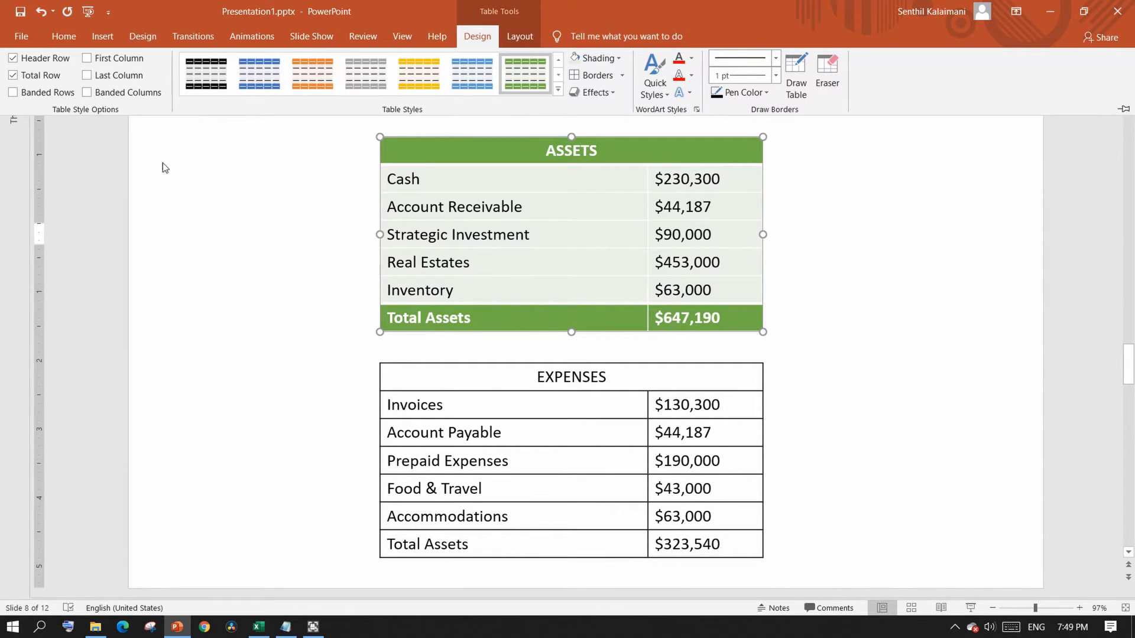
{"action": "left_click", "coordinate": [13, 93]}
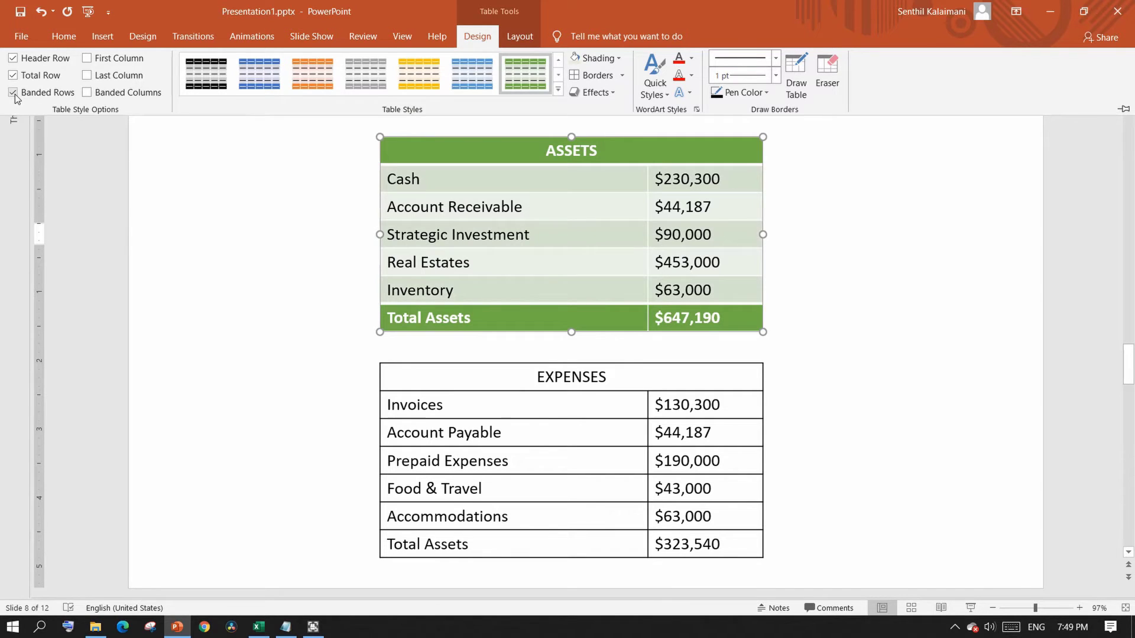
{"action": "left_click", "coordinate": [13, 93]}
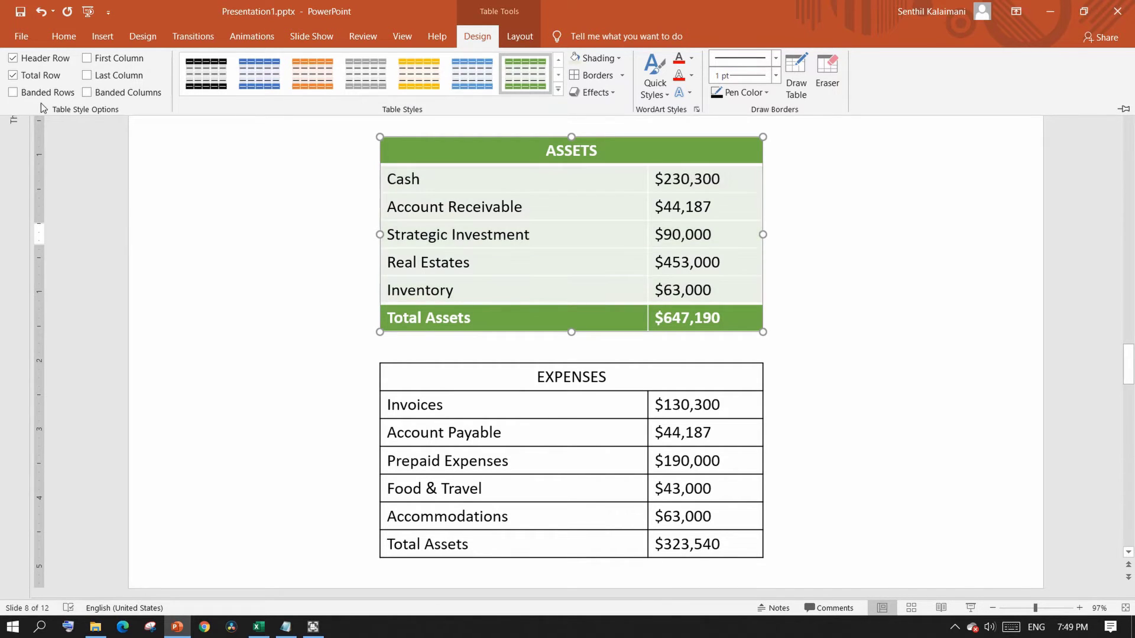
{"action": "left_click", "coordinate": [87, 93]}
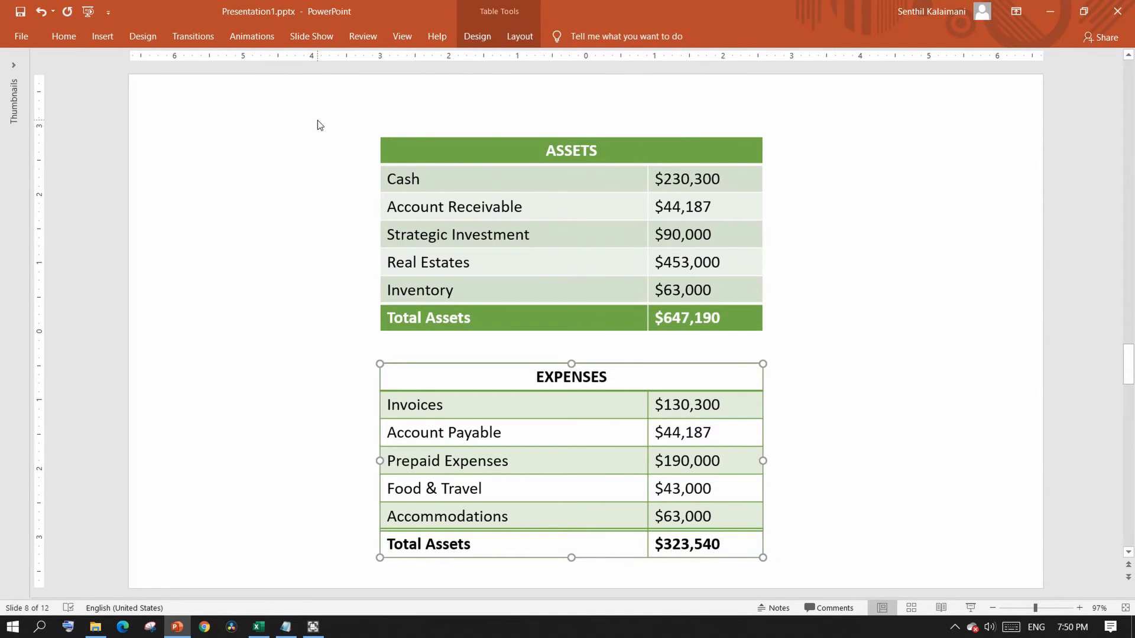
Step: Move both the ASSETS and EXPENSES tables to the right half of slide 8
{"action": "mouse_move", "coordinate": [317, 119]}
{"action": "left_mouse_down"}
{"action": "mouse_move", "coordinate": [804, 466]}
{"action": "mouse_move", "coordinate": [875, 584]}
{"action": "left_mouse_up"}
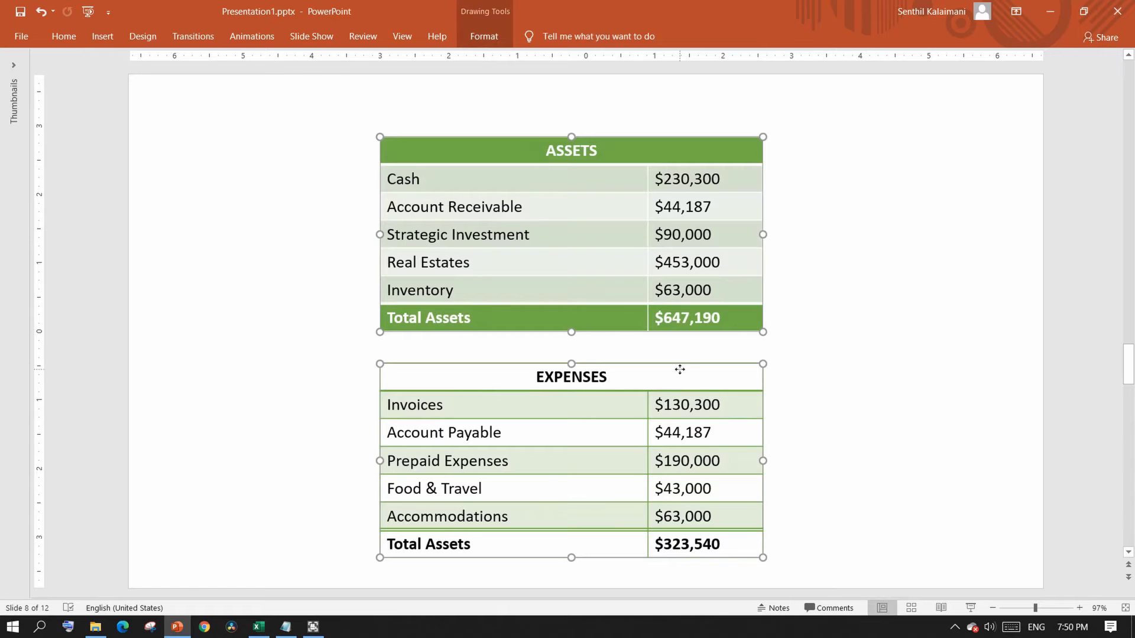
{"action": "left_click_drag", "start_coordinate": [675, 364], "coordinate": [896, 357]}
{"action": "left_click", "coordinate": [235, 230]}
Step: Add a text box on the left filled with =lorem() placeholder paragraphs
{"action": "left_click", "coordinate": [64, 36]}
{"action": "left_click", "coordinate": [690, 64]}
{"action": "left_click_drag", "start_coordinate": [177, 261], "coordinate": [537, 534]}
{"action": "type", "text": "=lorem()"}
{"action": "key", "text": "Return"}
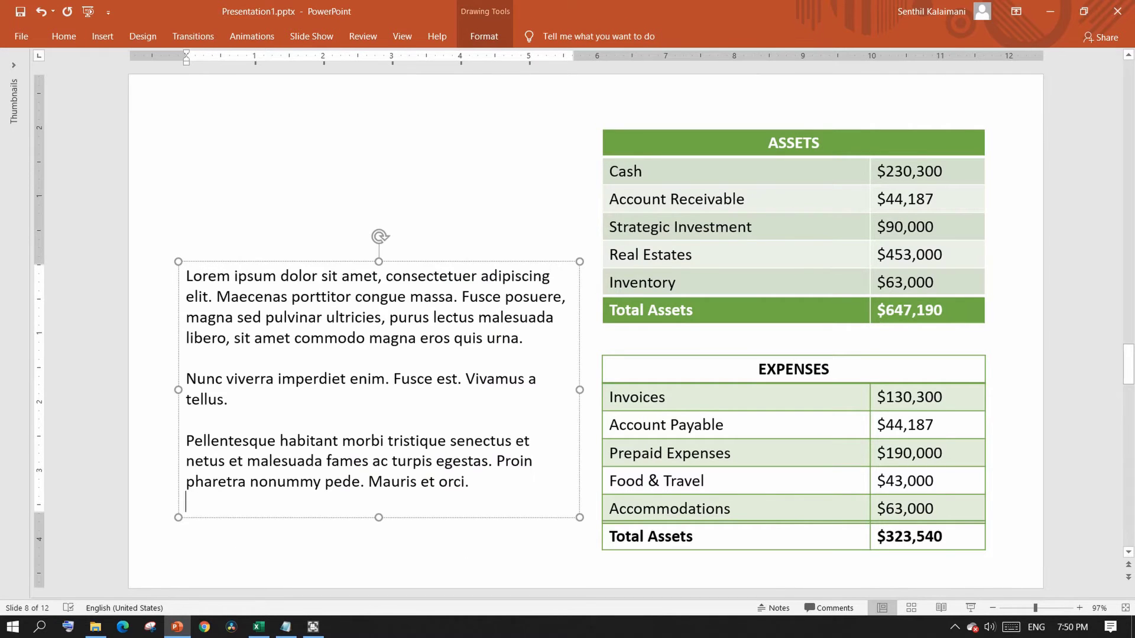
{"action": "left_click", "coordinate": [471, 539]}
Step: Add a large bold 'DZYNER MARKETING STUDIO' title just above the placeholder paragraphs
{"action": "left_click", "coordinate": [64, 36]}
{"action": "left_click", "coordinate": [690, 63]}
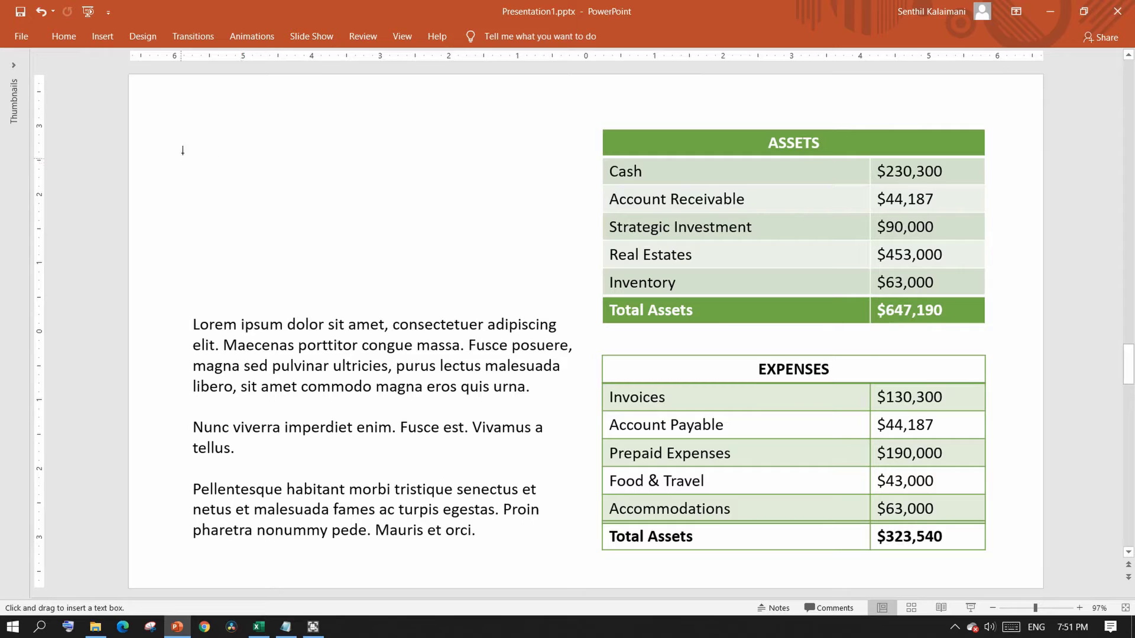
{"action": "left_click", "coordinate": [182, 150]}
{"action": "type", "text": "DZYNER MARKETING STUDI"}
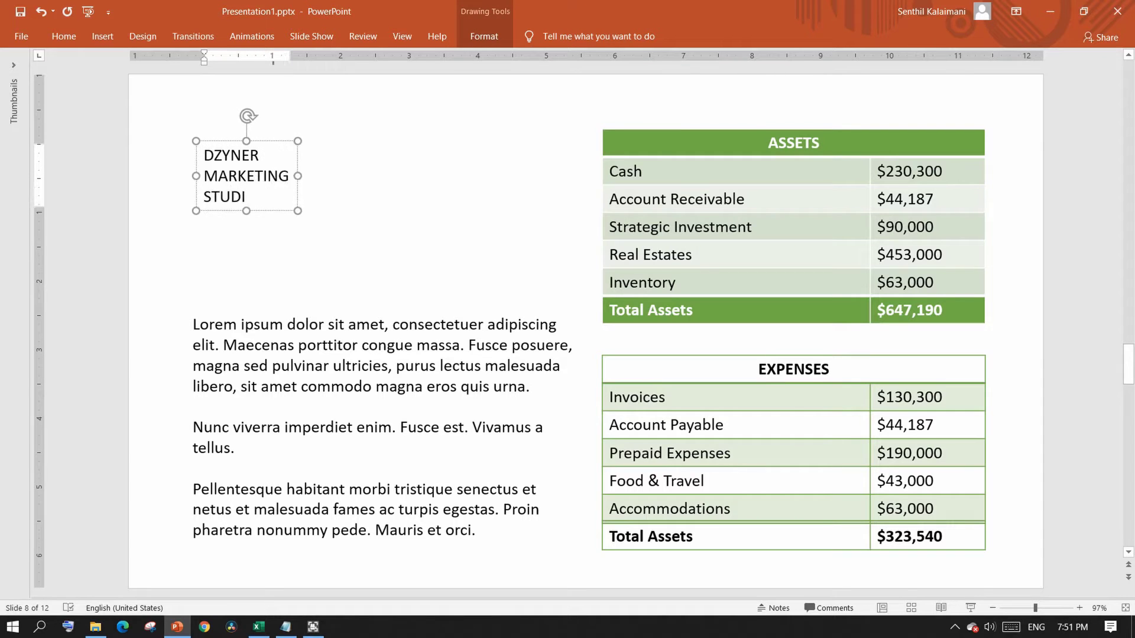
{"action": "type", "text": "O"}
{"action": "key", "text": "Escape"}
{"action": "key", "text": "ctrl+b"}
{"action": "key", "text": "ctrl+shift+period"}
{"action": "key", "text": "ctrl+shift+period"}
{"action": "key", "text": "ctrl+shift+period"}
{"action": "key", "text": "ctrl+shift+period"}
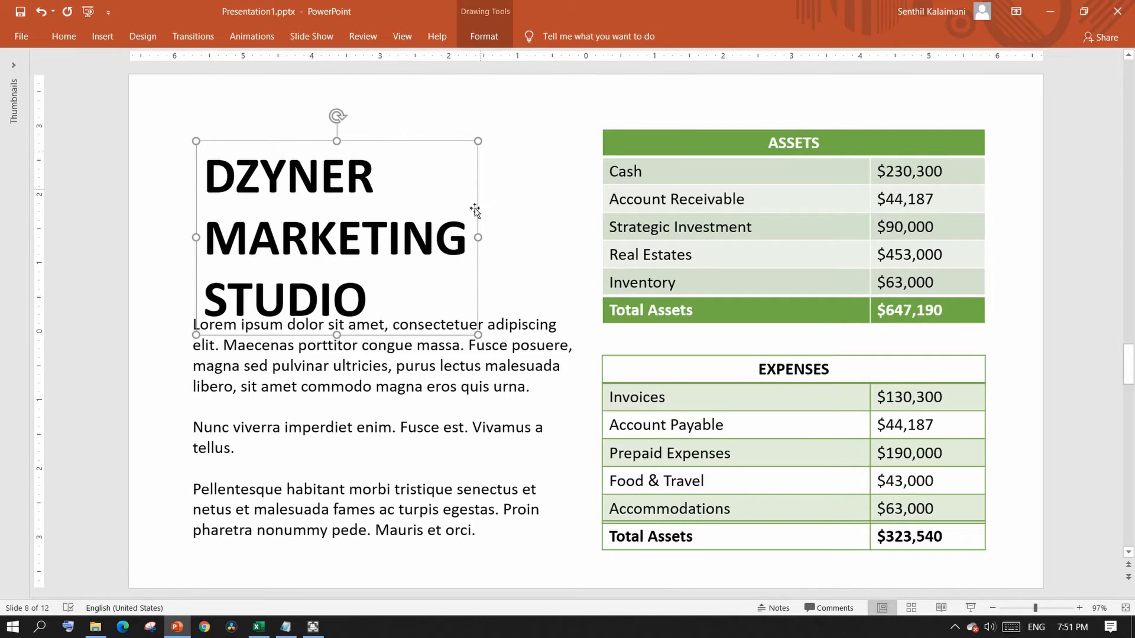
{"action": "left_click_drag", "start_coordinate": [475, 211], "coordinate": [463, 188]}
{"action": "left_click", "coordinate": [221, 328]}
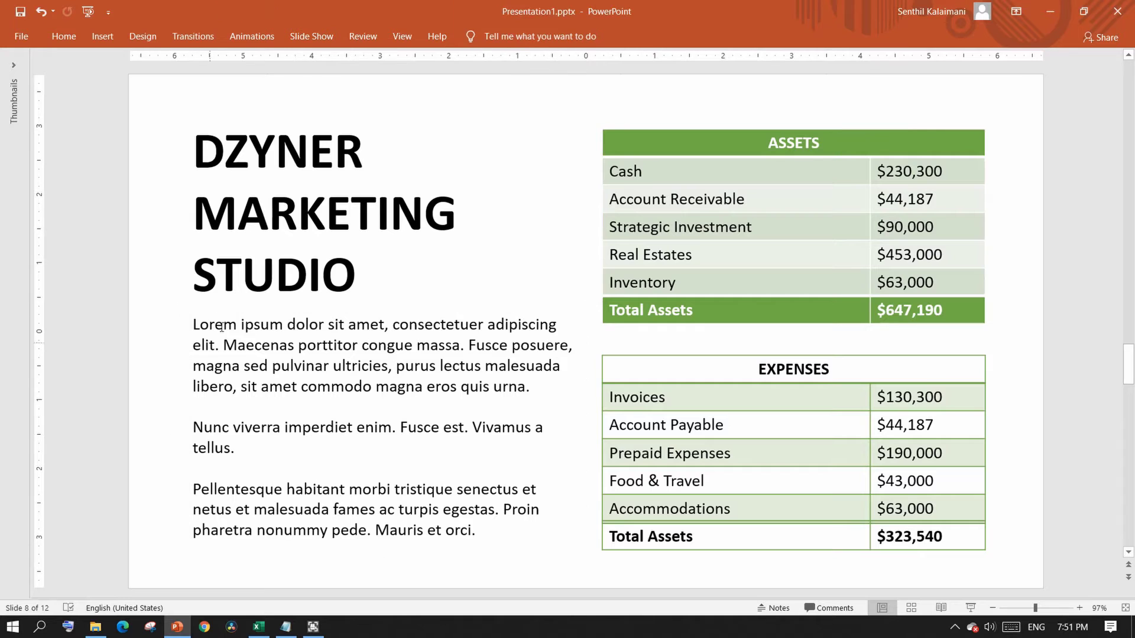
Step: Colour the title and the placeholder paragraphs green
{"action": "left_click", "coordinate": [228, 106]}
{"action": "left_click", "coordinate": [64, 36]}
{"action": "left_click", "coordinate": [372, 87]}
{"action": "left_click", "coordinate": [330, 309]}
{"action": "left_click", "coordinate": [64, 36]}
{"action": "left_click", "coordinate": [372, 89]}
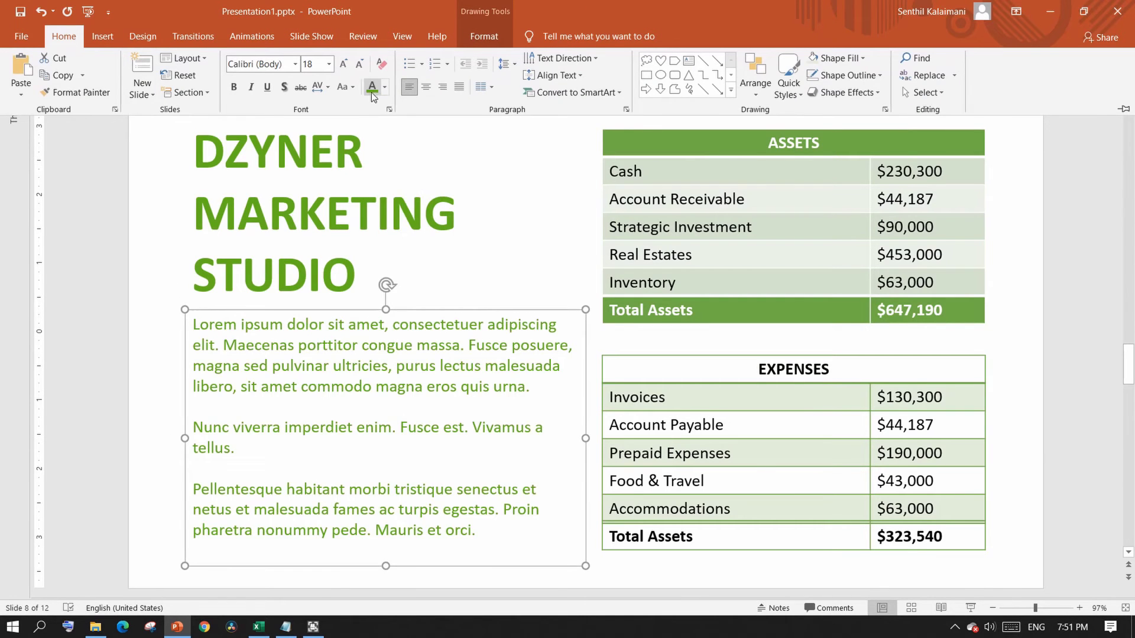
{"action": "left_click", "coordinate": [384, 86]}
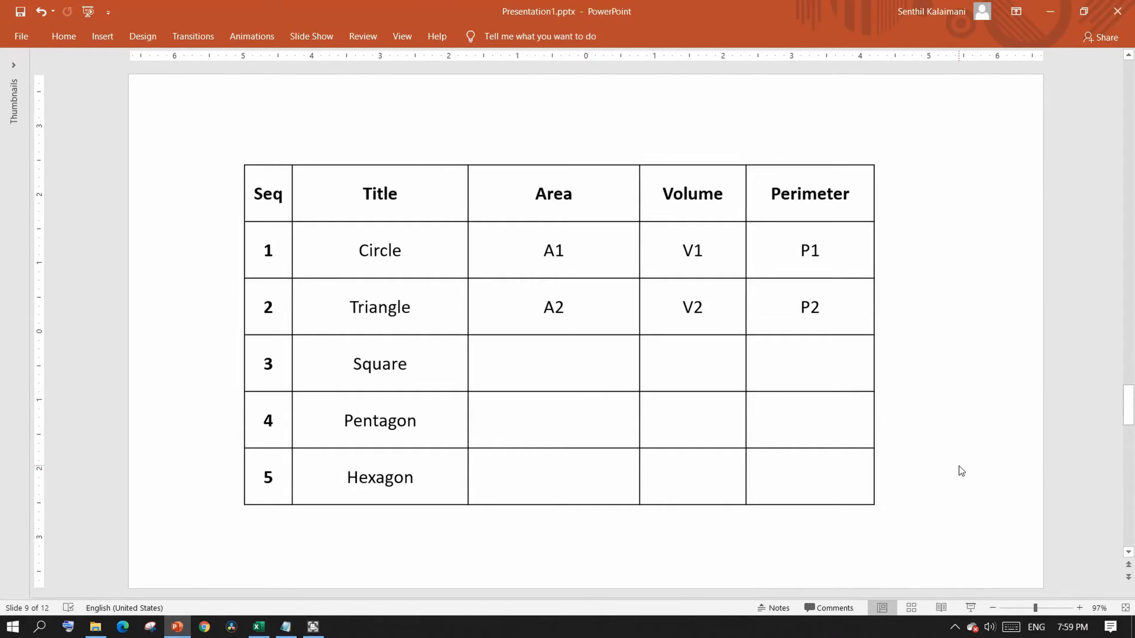
Step: Distribute the shapes table's columns to equal width and its rows to equal height
{"action": "left_click", "coordinate": [310, 172]}
{"action": "left_click", "coordinate": [519, 36]}
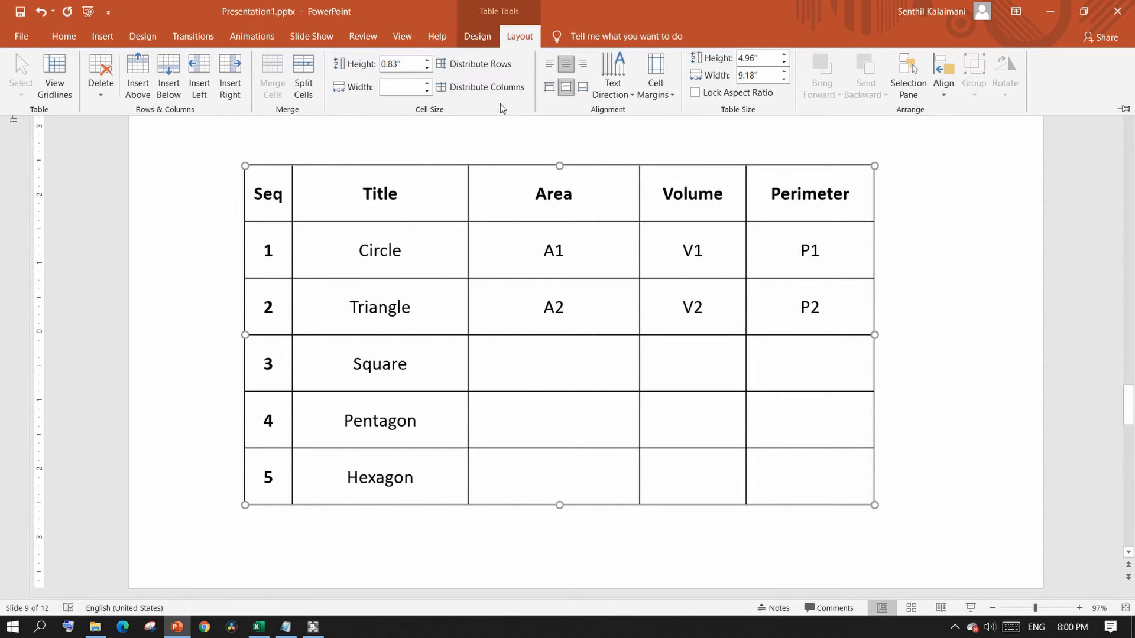
{"action": "left_click", "coordinate": [488, 89]}
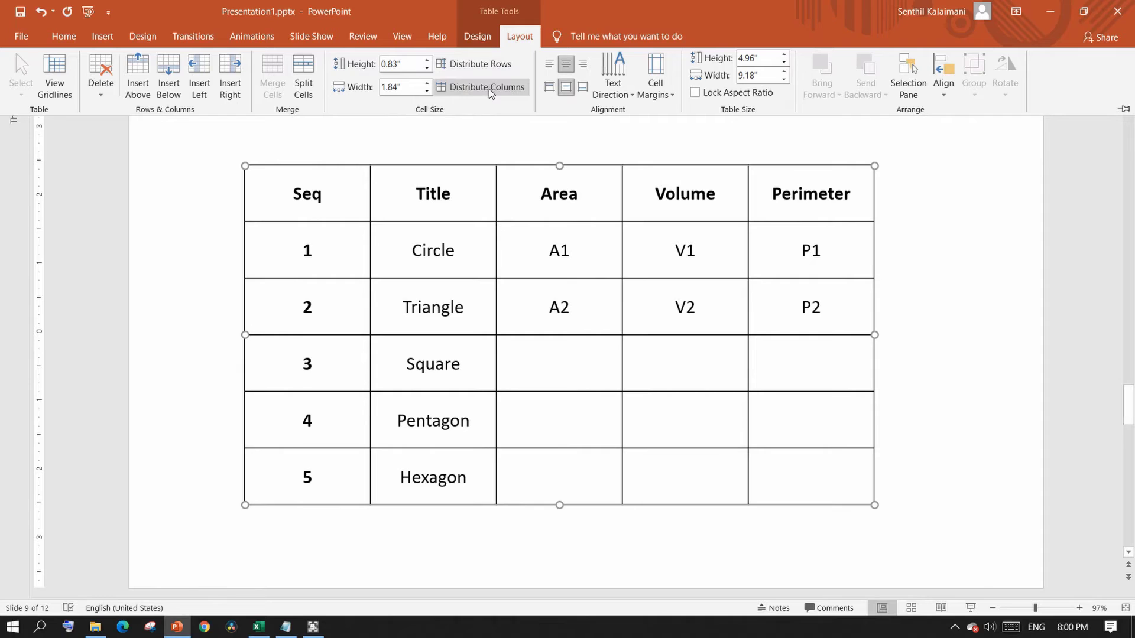
{"action": "left_click_drag", "start_coordinate": [563, 335], "coordinate": [571, 359]}
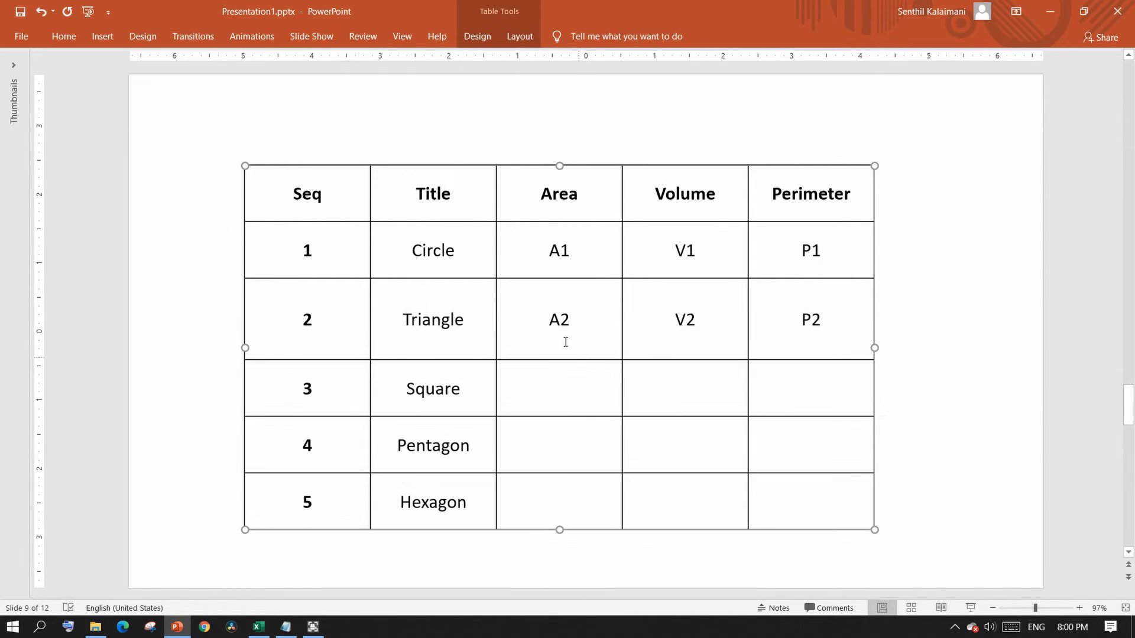
{"action": "left_click", "coordinate": [519, 36]}
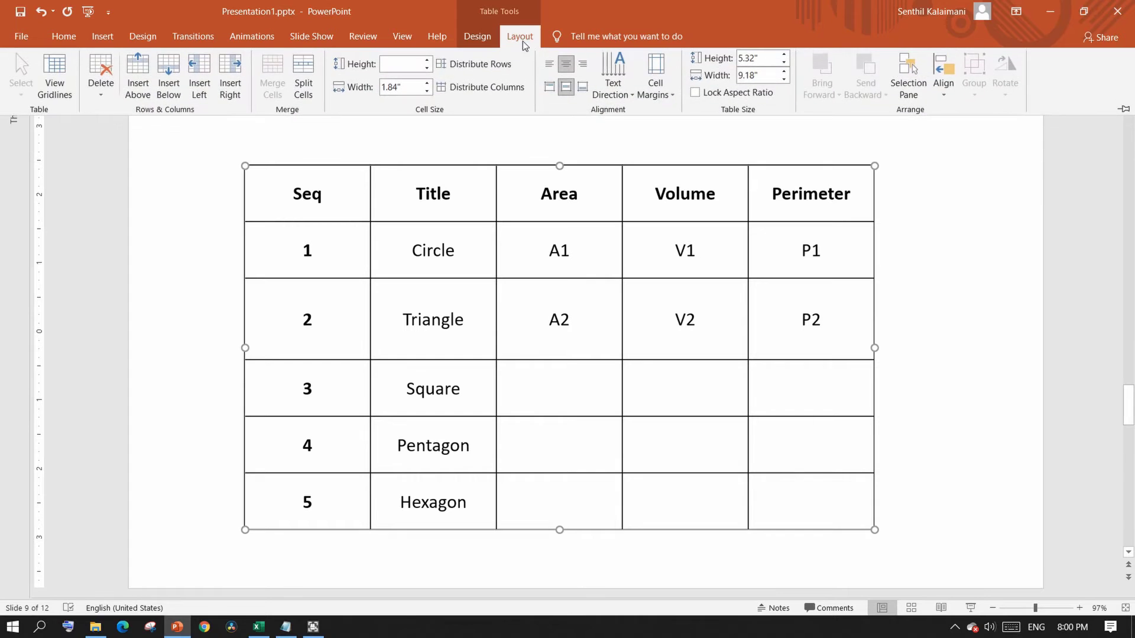
{"action": "left_click", "coordinate": [484, 63]}
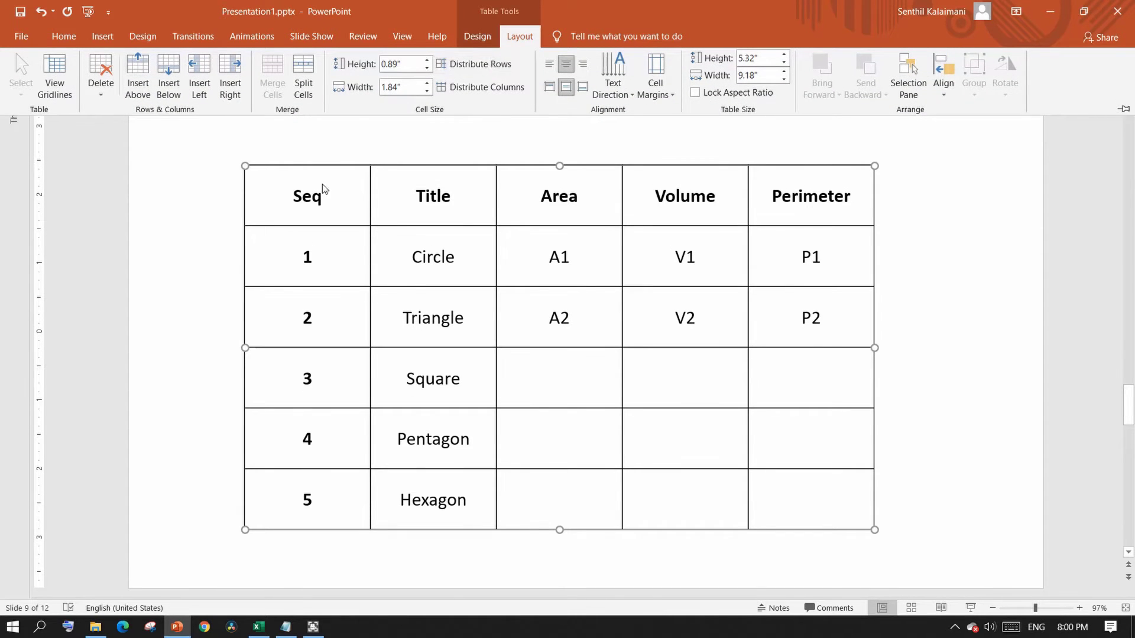
Step: Reduce the Seq column's width in the Layout Width box
{"action": "left_click", "coordinate": [312, 166]}
{"action": "left_click", "coordinate": [520, 36]}
{"action": "left_click", "coordinate": [427, 92]}
{"action": "left_click", "coordinate": [427, 93]}
Step: Set the Area header's text direction to horizontal
{"action": "left_click", "coordinate": [480, 195]}
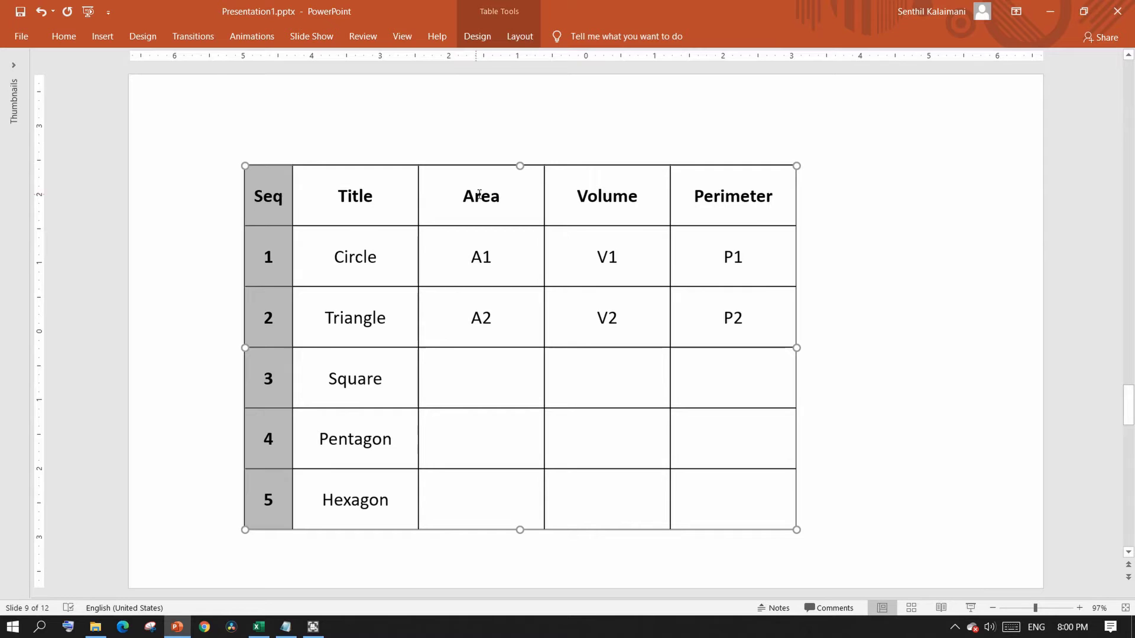
{"action": "left_click", "coordinate": [519, 37]}
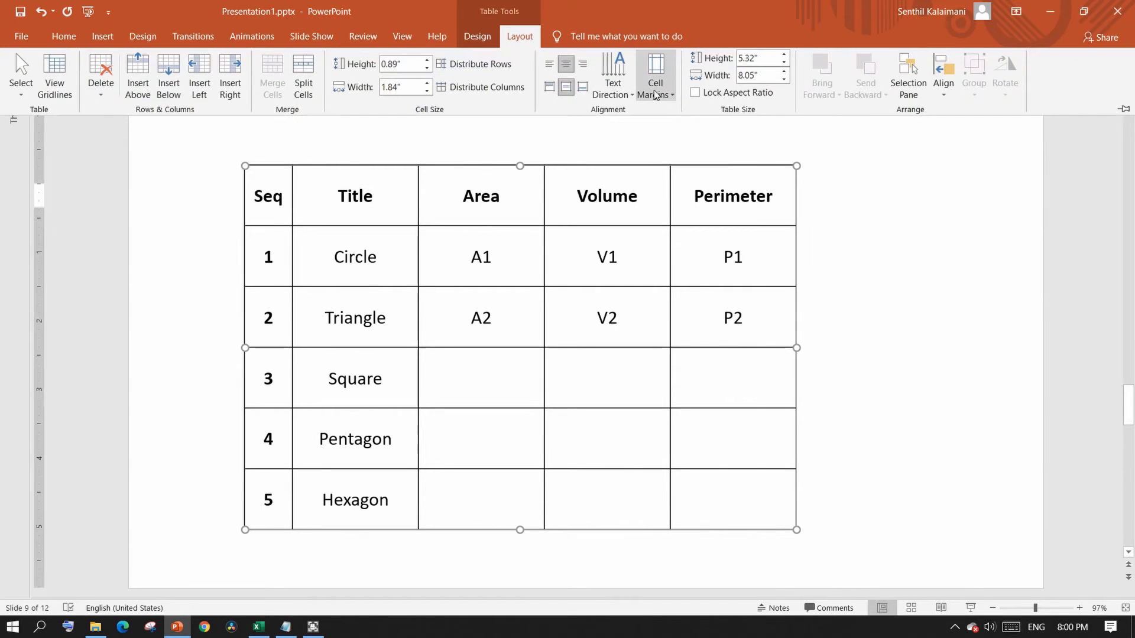
{"action": "left_click", "coordinate": [622, 95]}
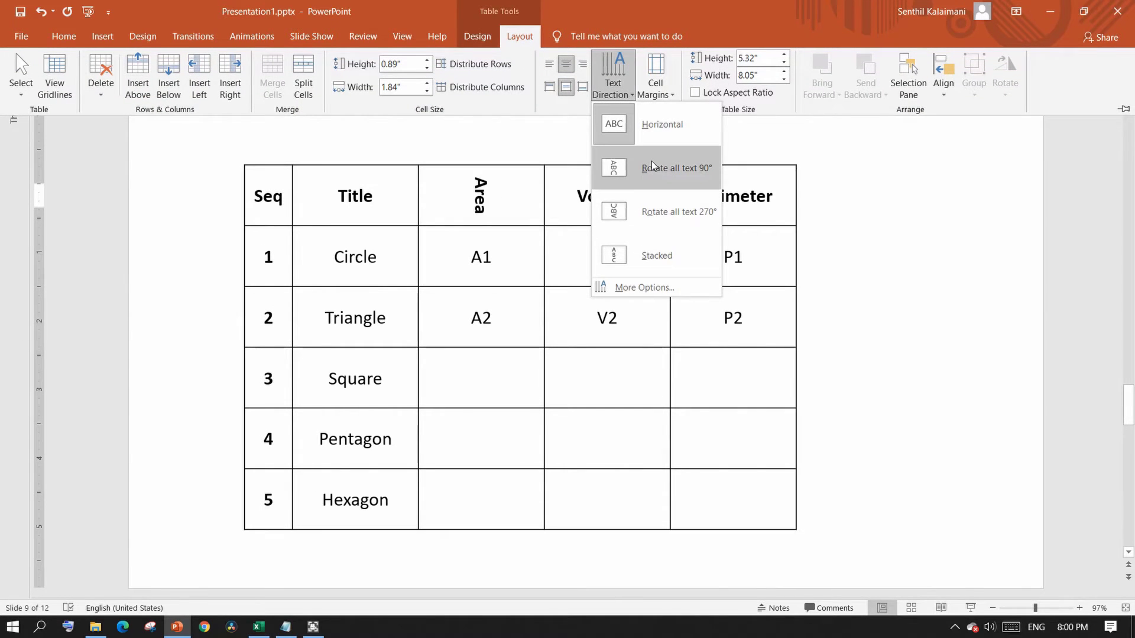
{"action": "left_click", "coordinate": [654, 133]}
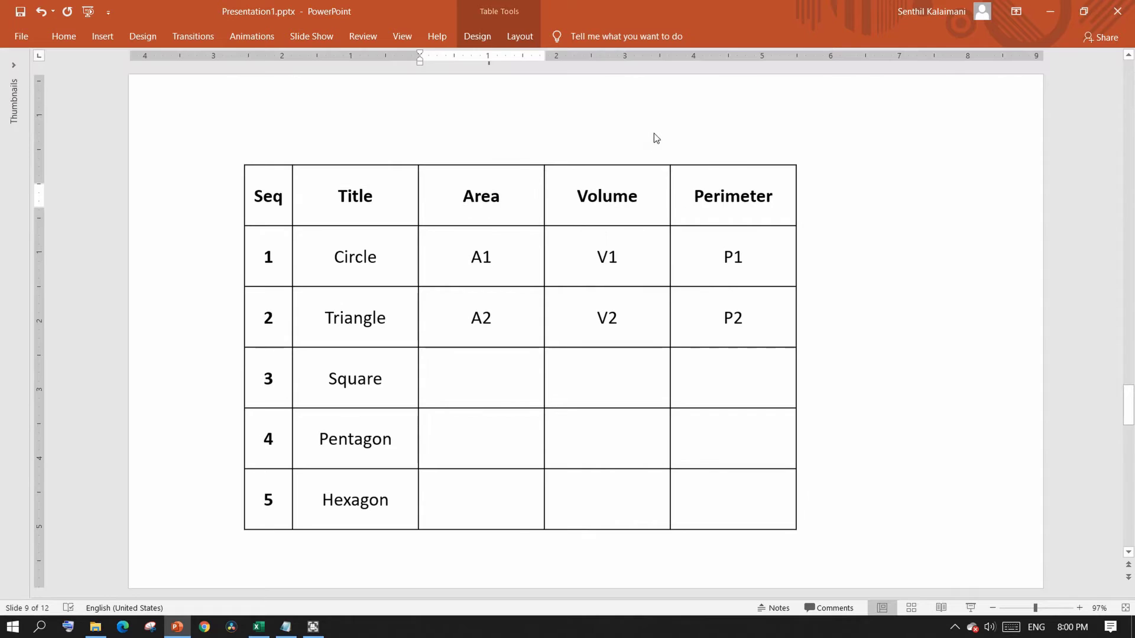
Step: Select the whole shapes table and bring up its Table Design border choices
{"action": "left_click", "coordinate": [380, 168]}
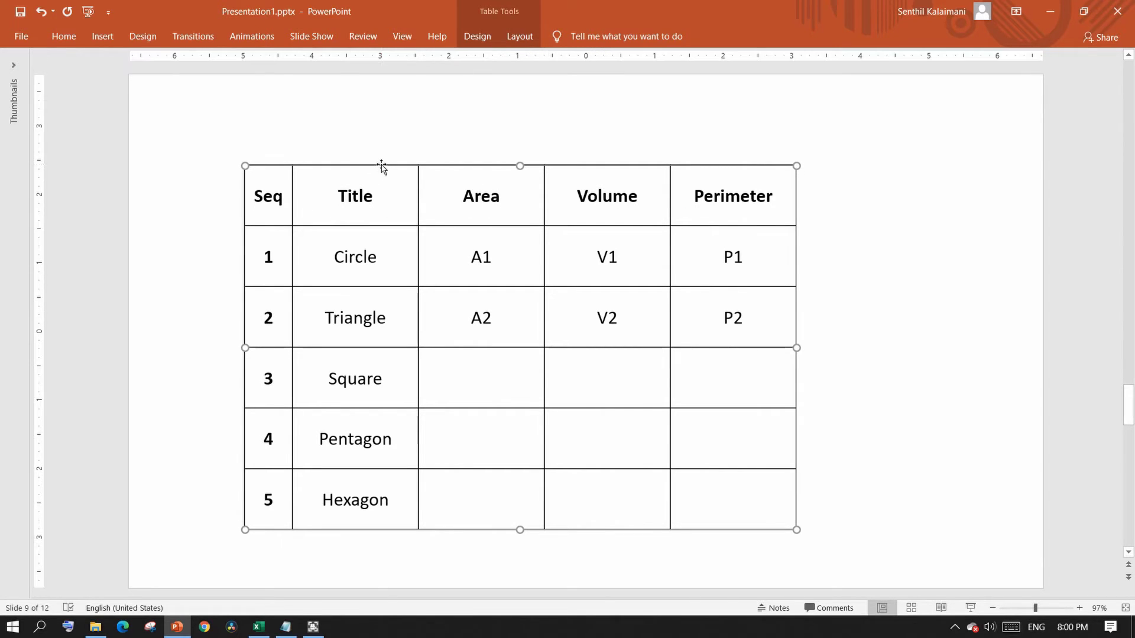
{"action": "left_click", "coordinate": [514, 38]}
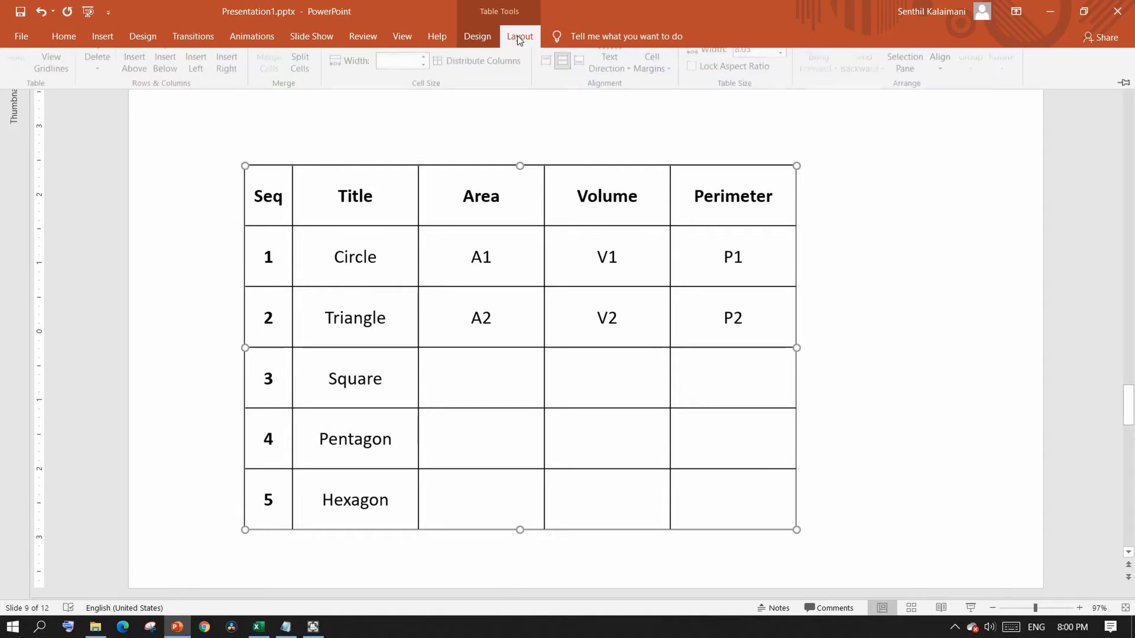
{"action": "left_click", "coordinate": [481, 42]}
{"action": "left_click", "coordinate": [623, 77]}
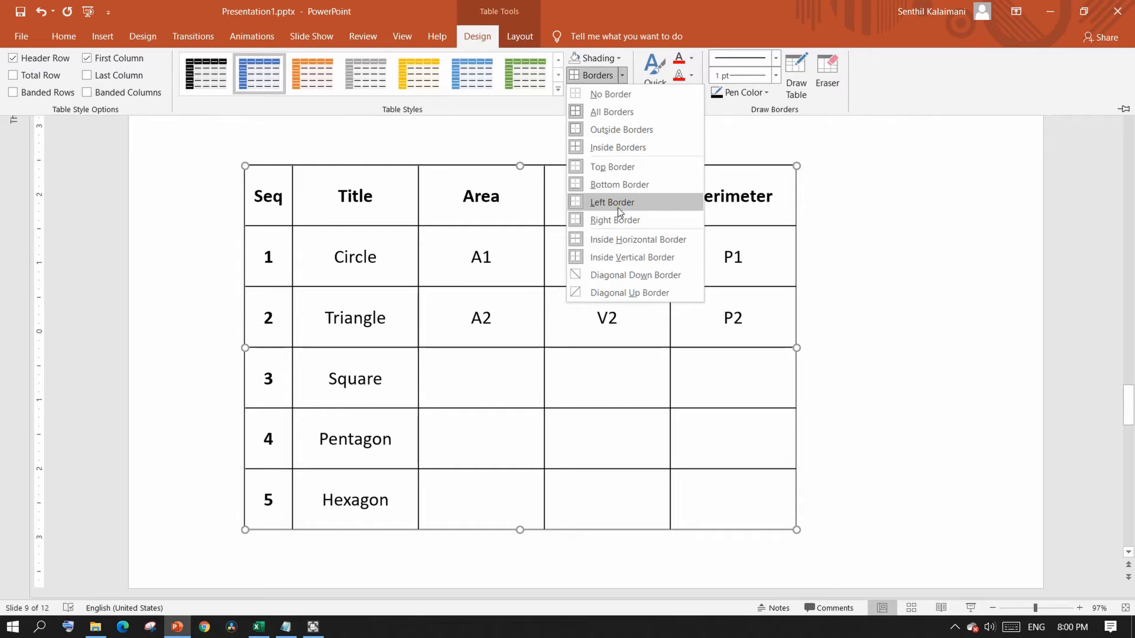
Step: Try No Border and Inside Borders, then clear the diagonal lines from every table cell
{"action": "left_click", "coordinate": [592, 95]}
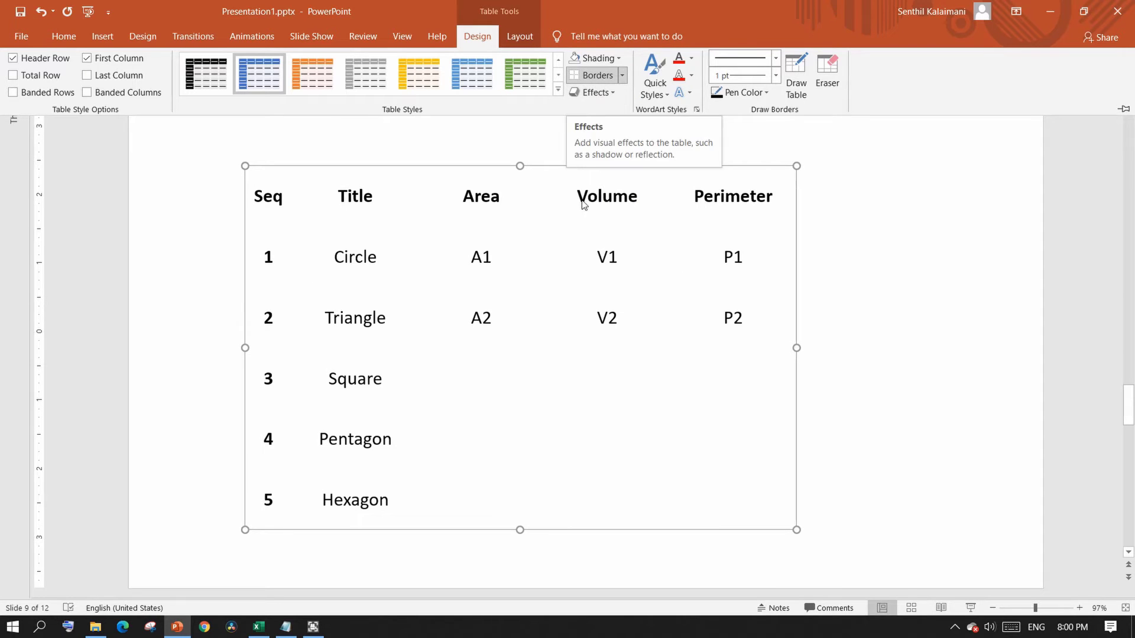
{"action": "left_click", "coordinate": [621, 80]}
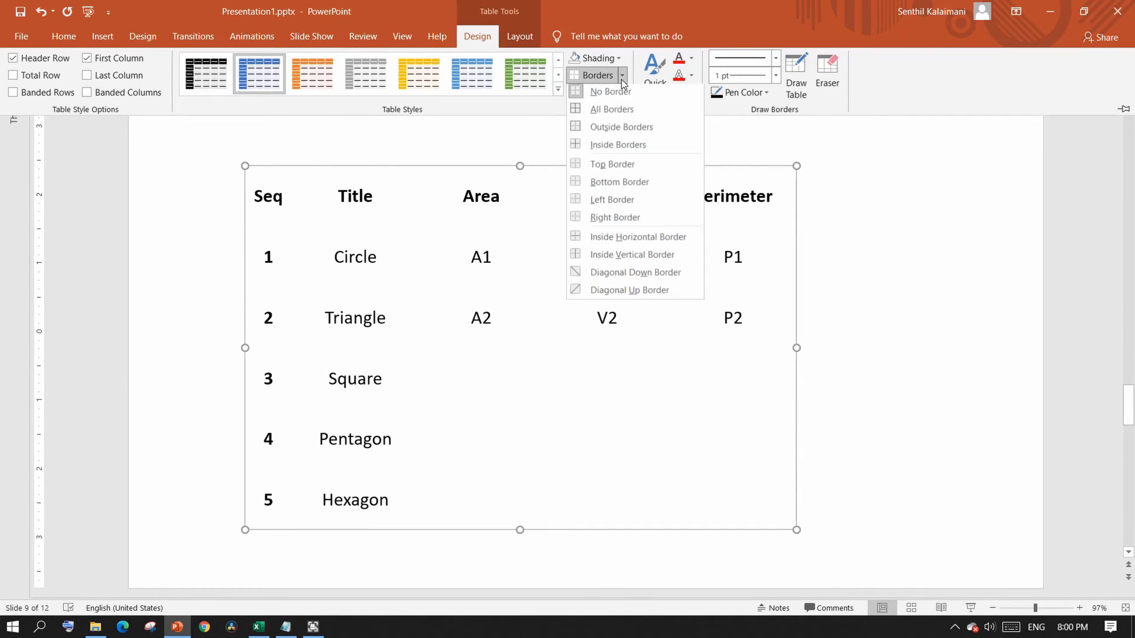
{"action": "left_click", "coordinate": [608, 148]}
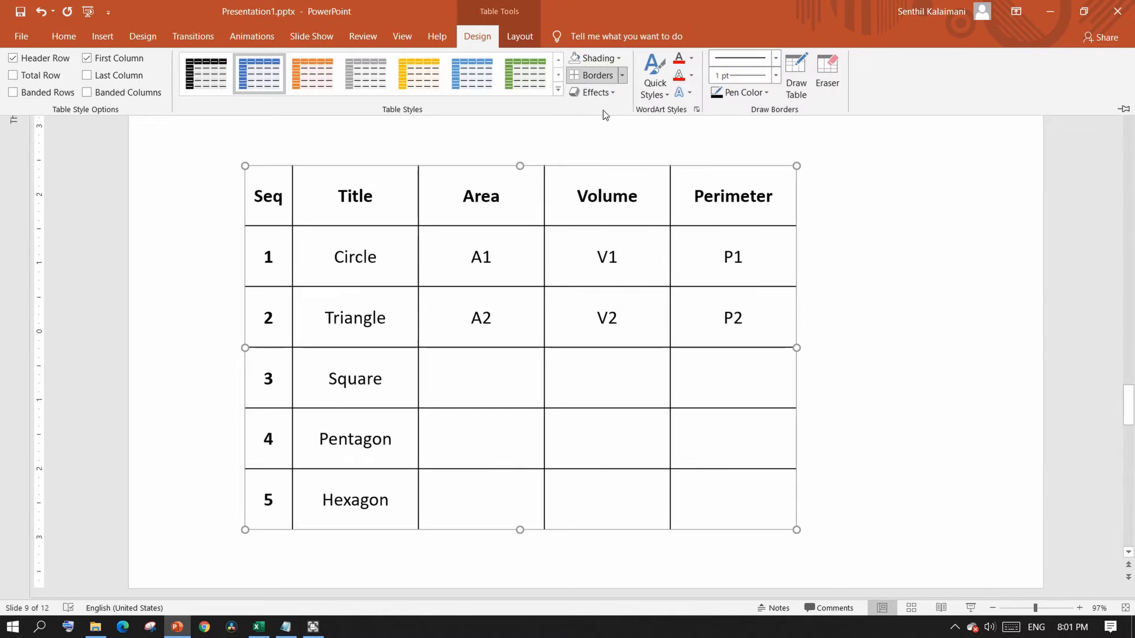
{"action": "left_click", "coordinate": [622, 76]}
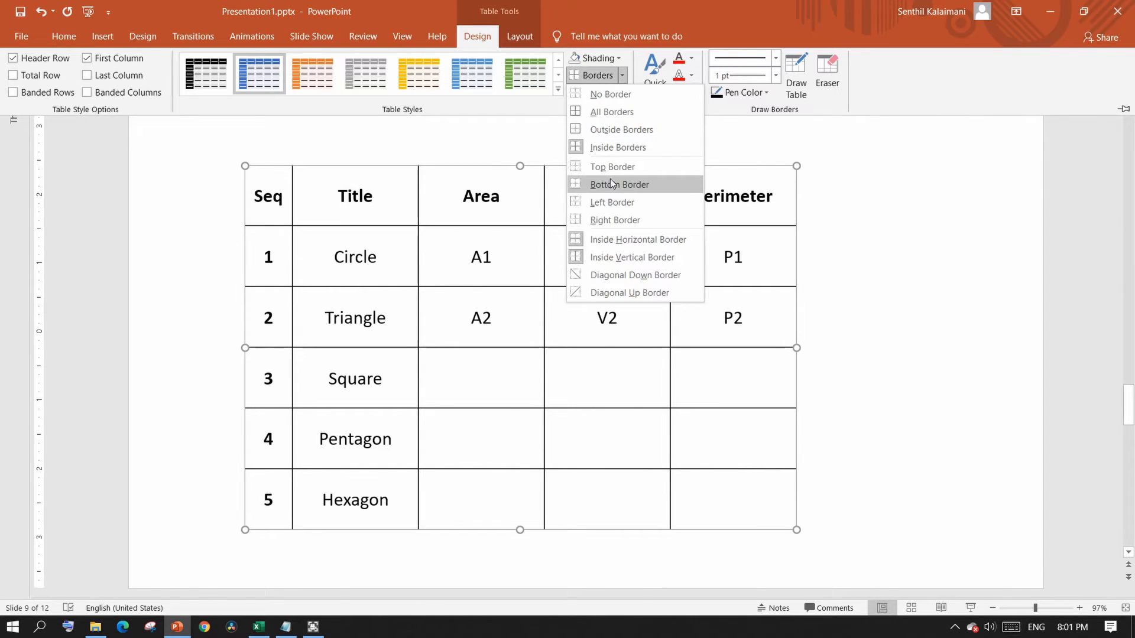
{"action": "left_click", "coordinate": [619, 94]}
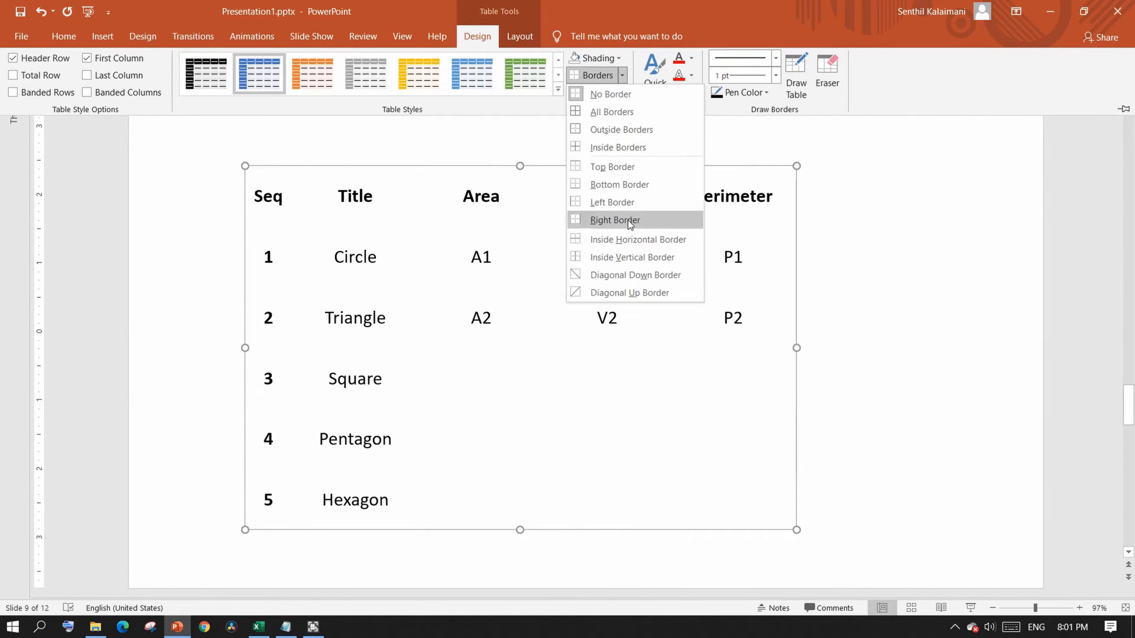
{"action": "left_click", "coordinate": [615, 275]}
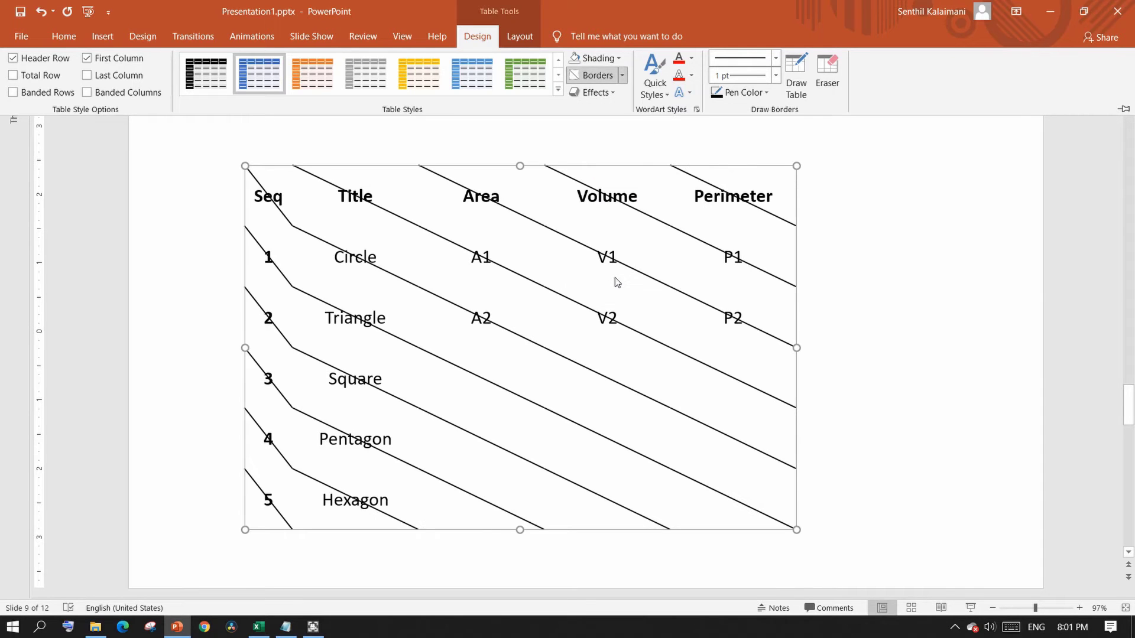
{"action": "left_click", "coordinate": [622, 78]}
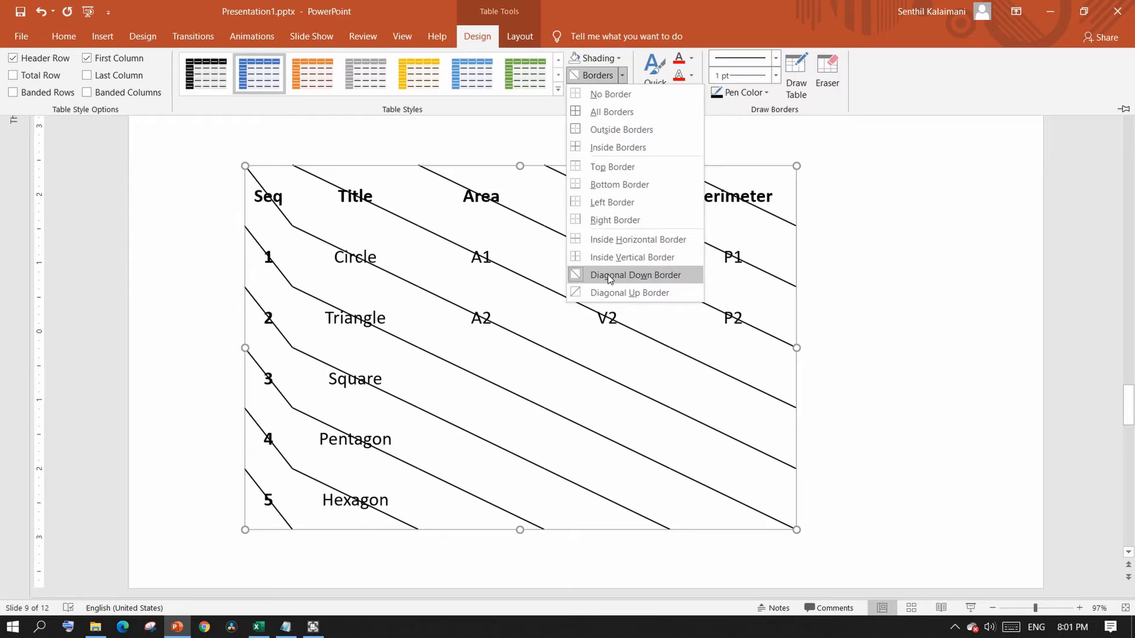
{"action": "left_click", "coordinate": [609, 260]}
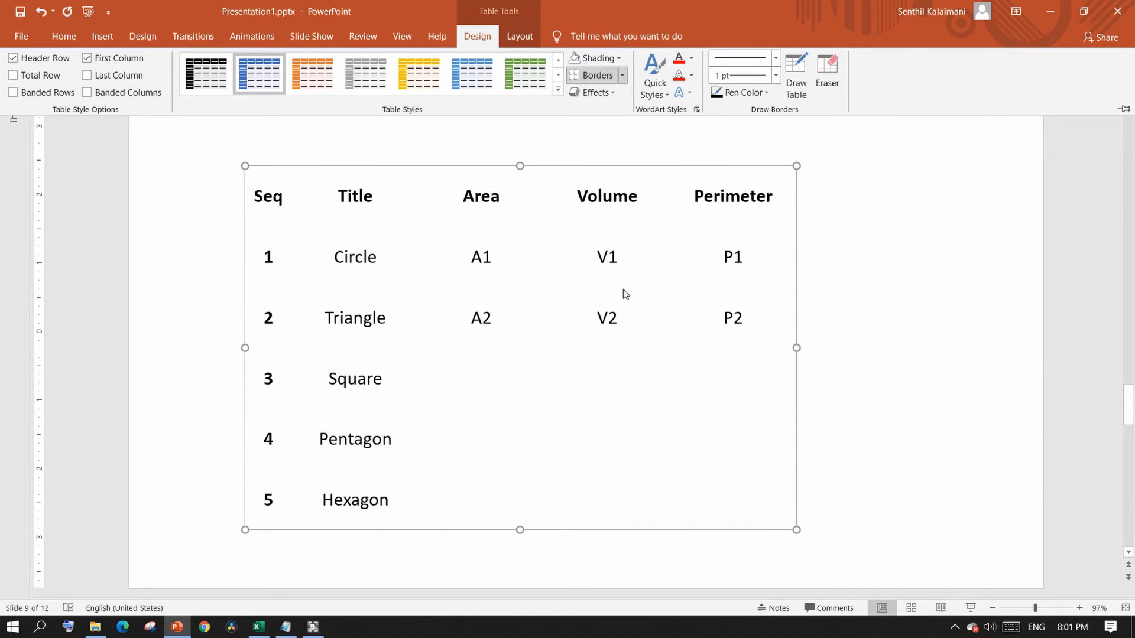
{"action": "left_click", "coordinate": [617, 60]}
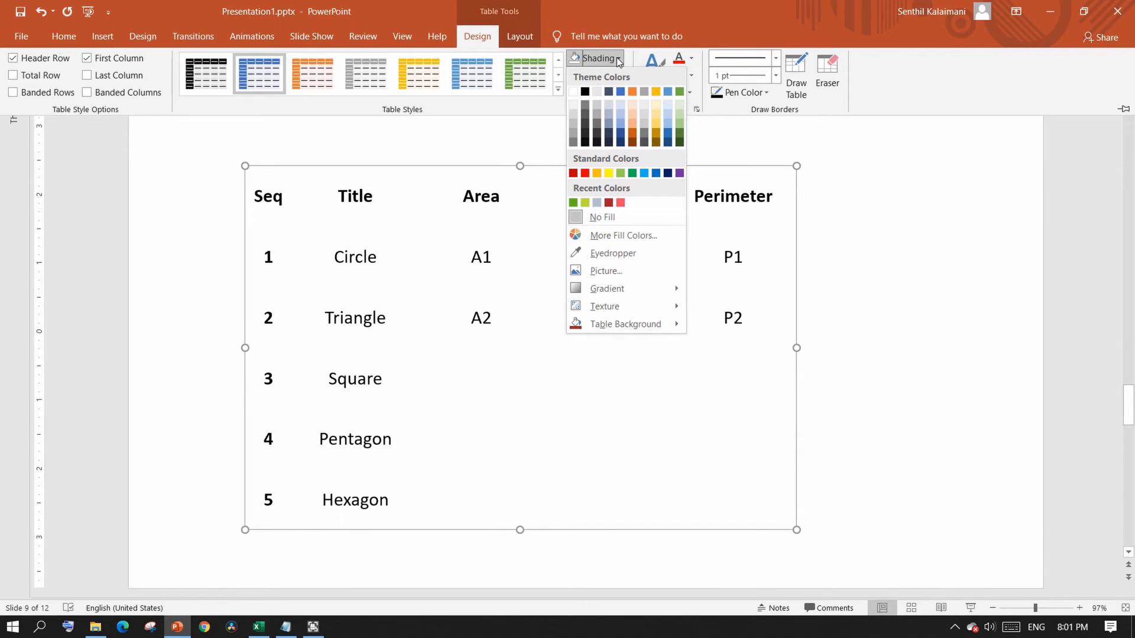
Step: Fill the table cells with a colourful maths-symbols picture from a Bing search for 'mathematics formula images'
{"action": "left_click", "coordinate": [619, 273]}
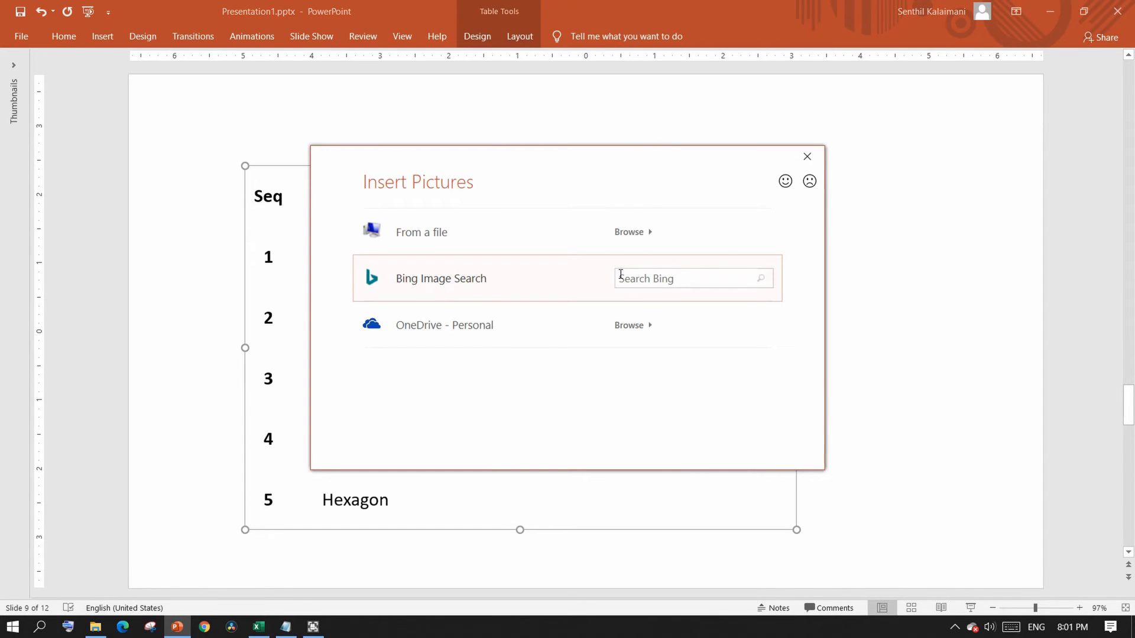
{"action": "left_click", "coordinate": [658, 274]}
{"action": "type", "text": "mathematics formulaimages"}
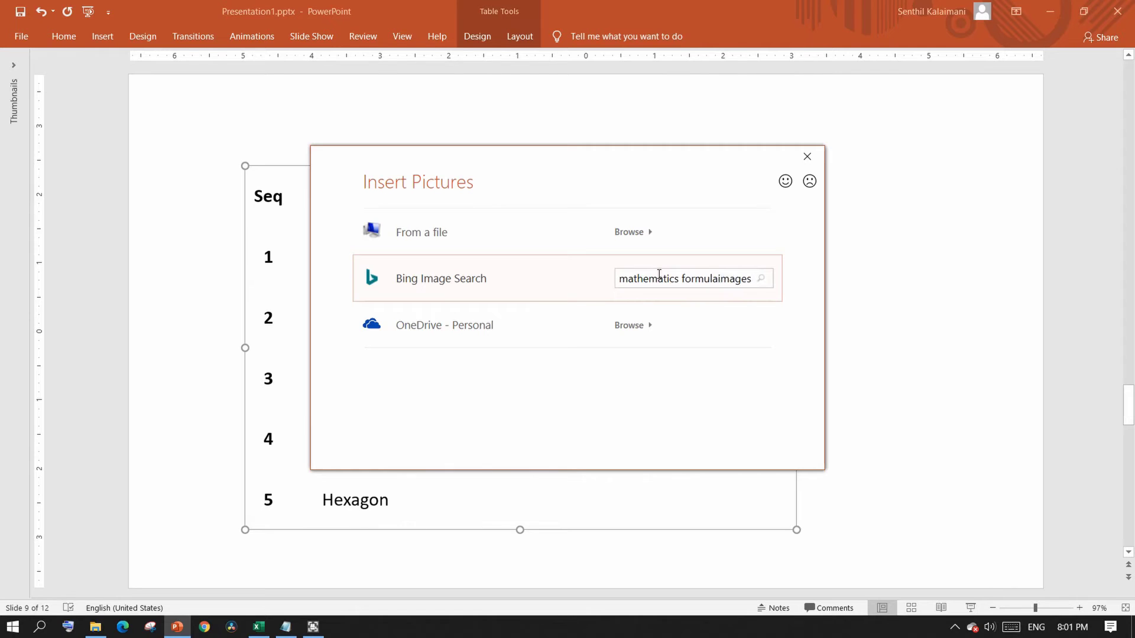
{"action": "key", "text": "Return"}
{"action": "left_click", "coordinate": [436, 205]}
{"action": "key", "text": "Return"}
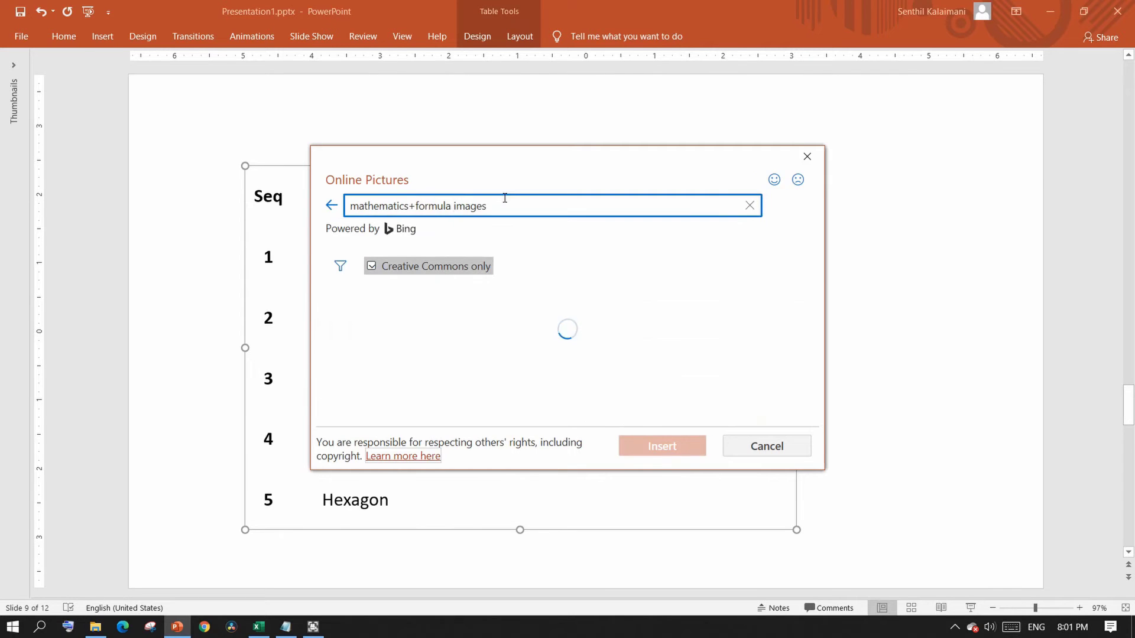
{"action": "scroll", "coordinate": [574, 371], "scroll_direction": "down", "scroll_amount": 2}
{"action": "left_click", "coordinate": [573, 371]}
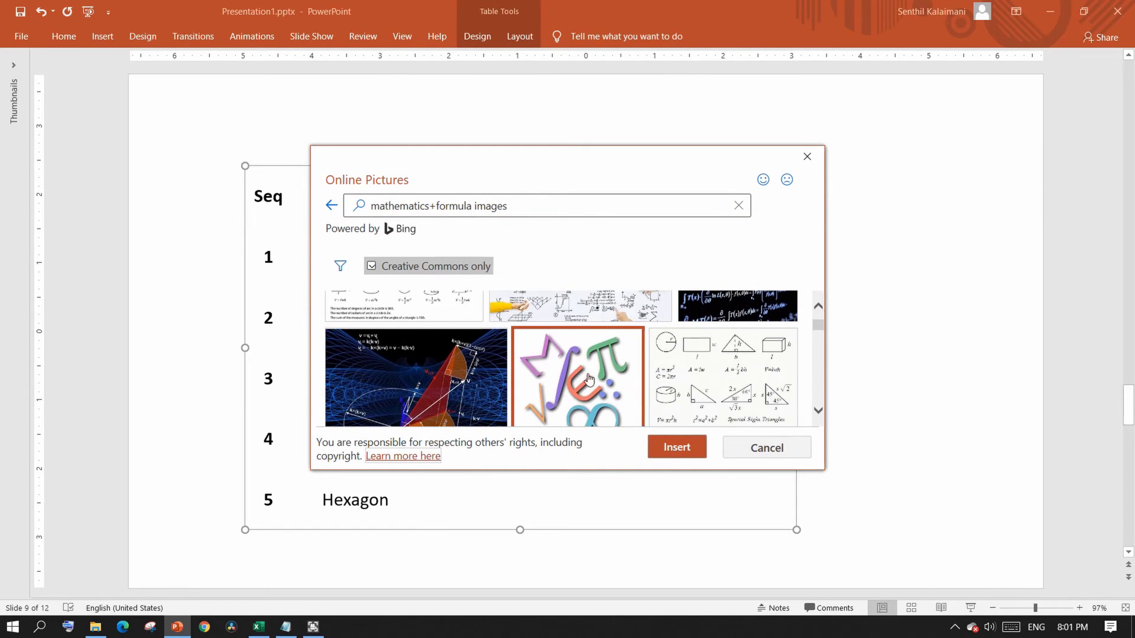
{"action": "left_click", "coordinate": [675, 447]}
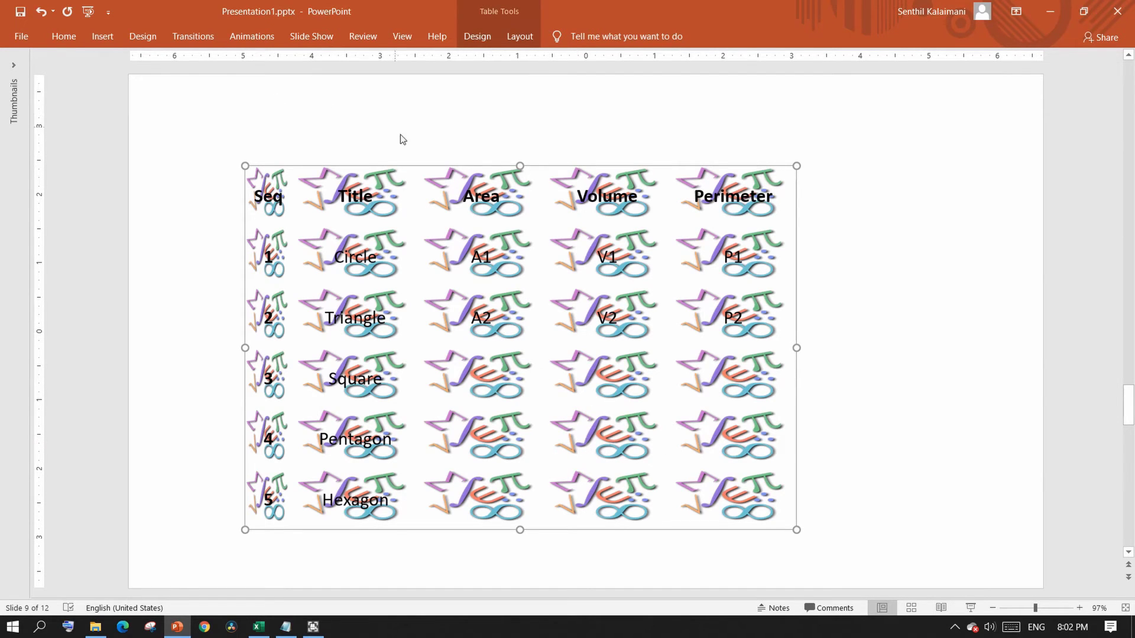
Step: Tile the math picture across the whole shapes table as a texture at 73% transparency
{"action": "left_click", "coordinate": [63, 36]}
{"action": "left_click", "coordinate": [839, 58]}
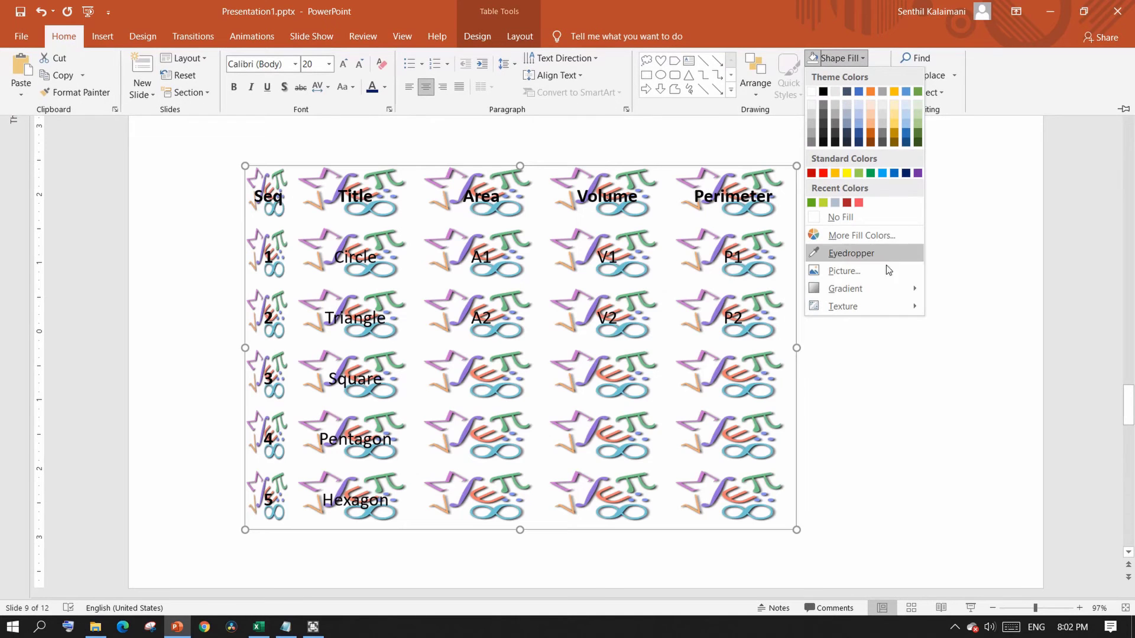
{"action": "mouse_move", "coordinate": [892, 289]}
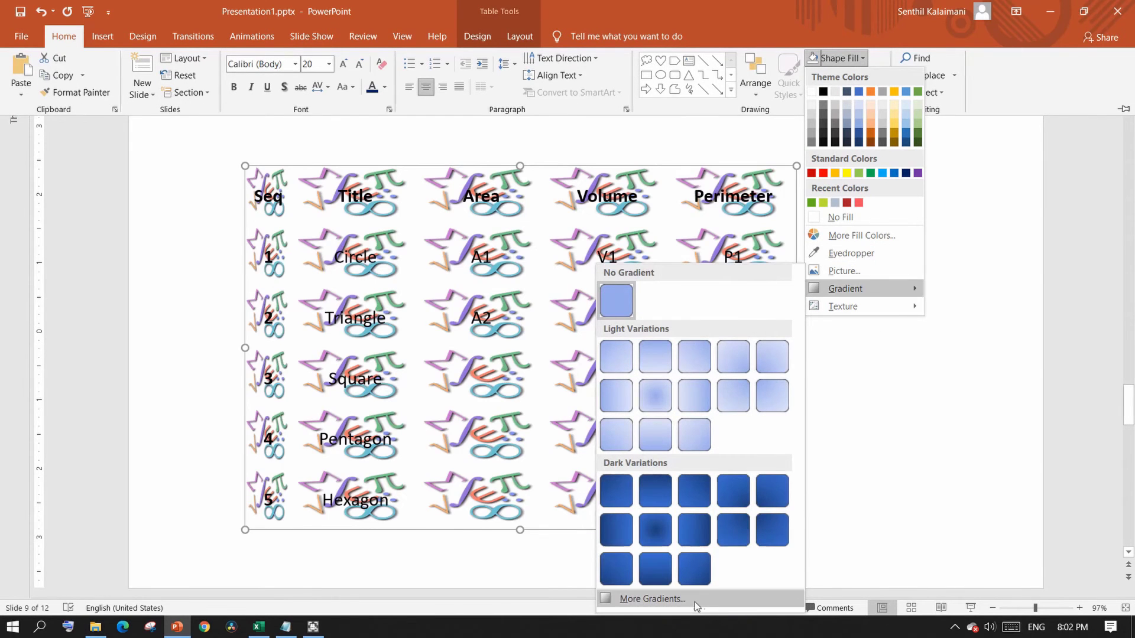
{"action": "left_click", "coordinate": [653, 598]}
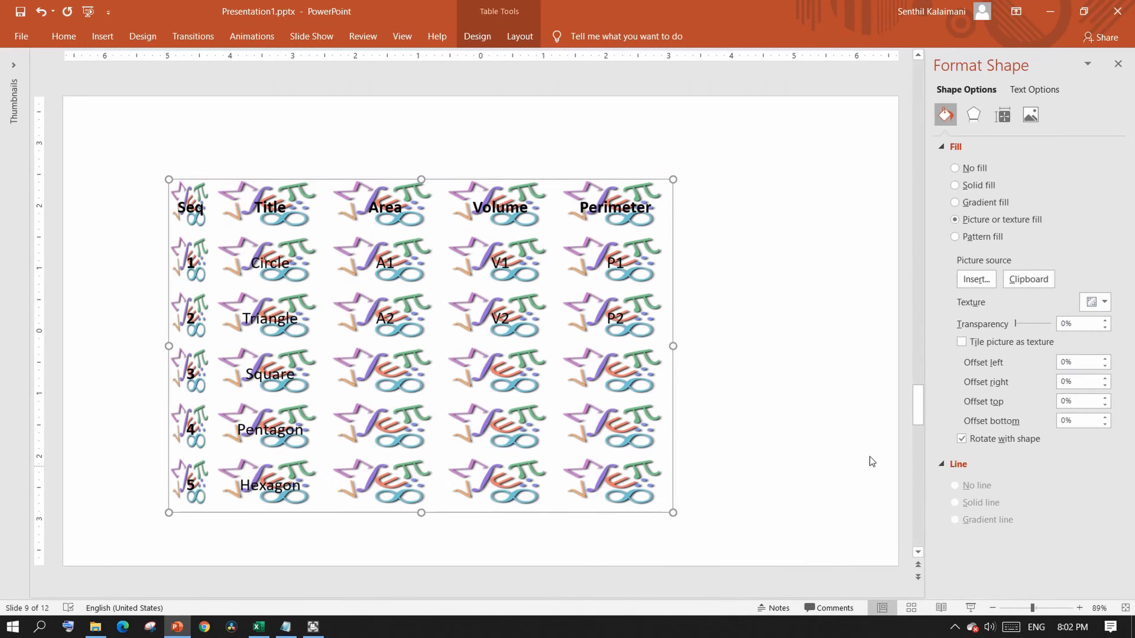
{"action": "left_click", "coordinate": [962, 343]}
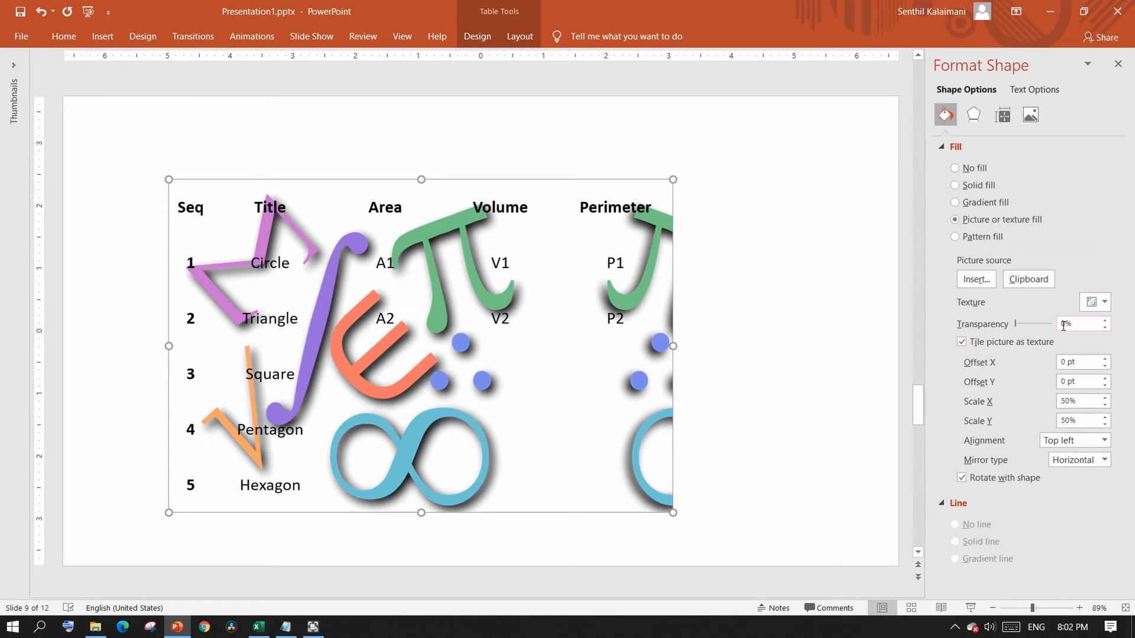
{"action": "left_click", "coordinate": [1063, 326]}
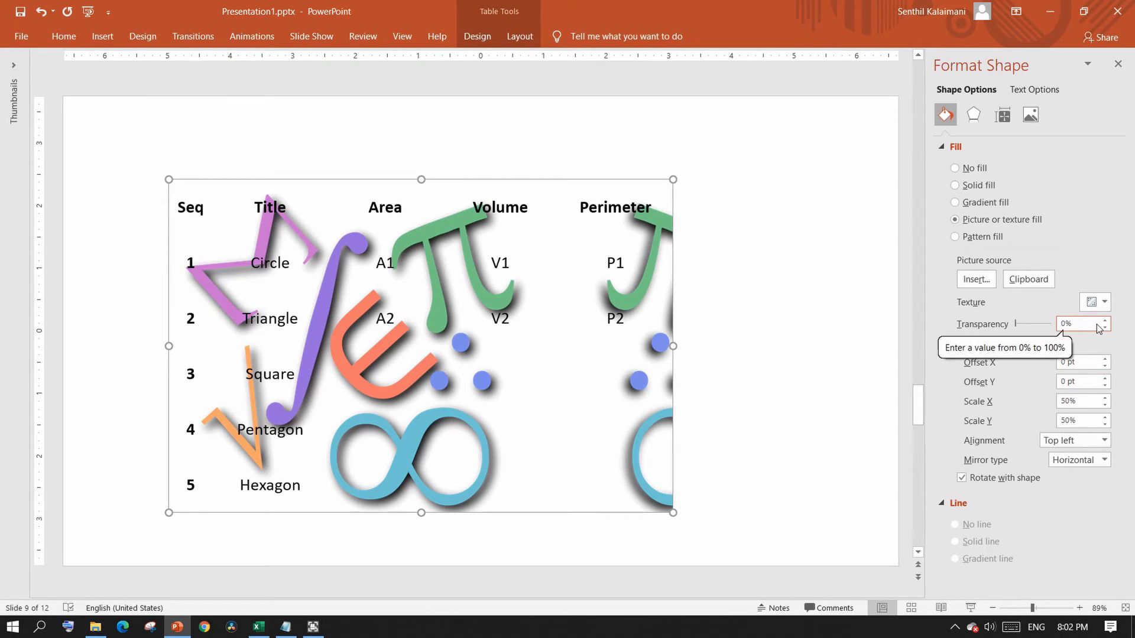
{"action": "left_click_drag", "start_coordinate": [1018, 329], "coordinate": [1044, 334]}
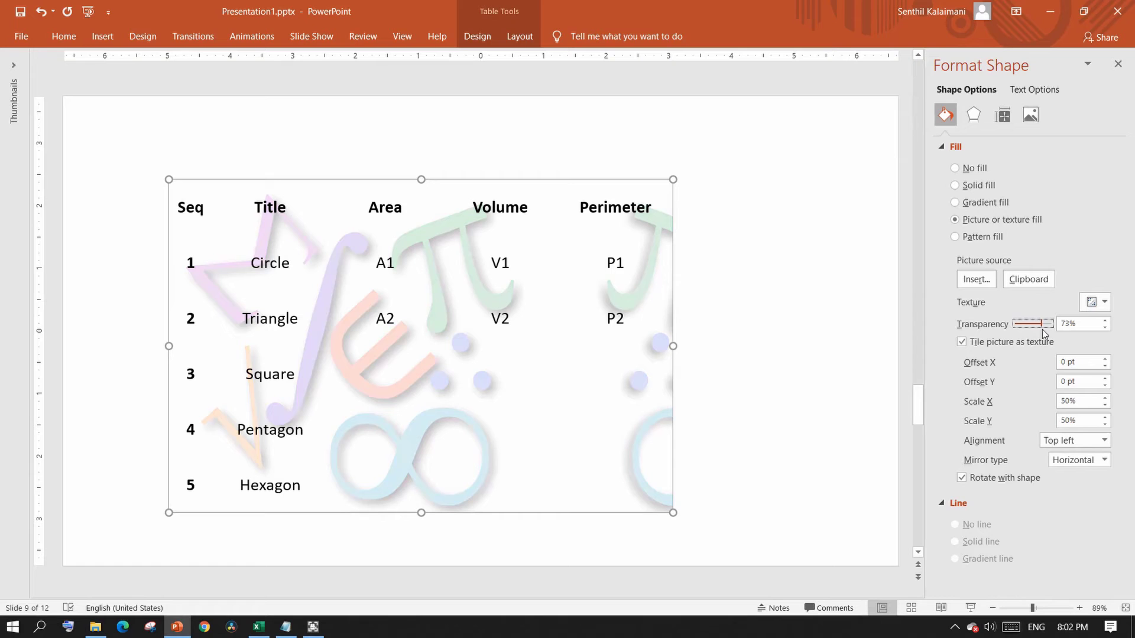
{"action": "left_click", "coordinate": [825, 311]}
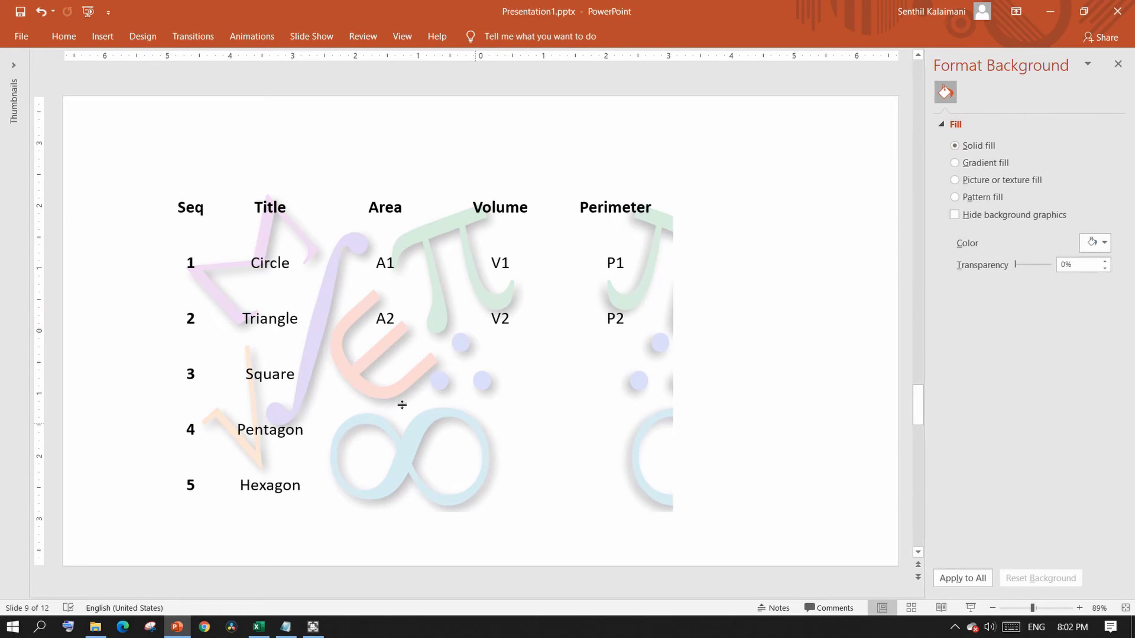
{"action": "left_click", "coordinate": [481, 350]}
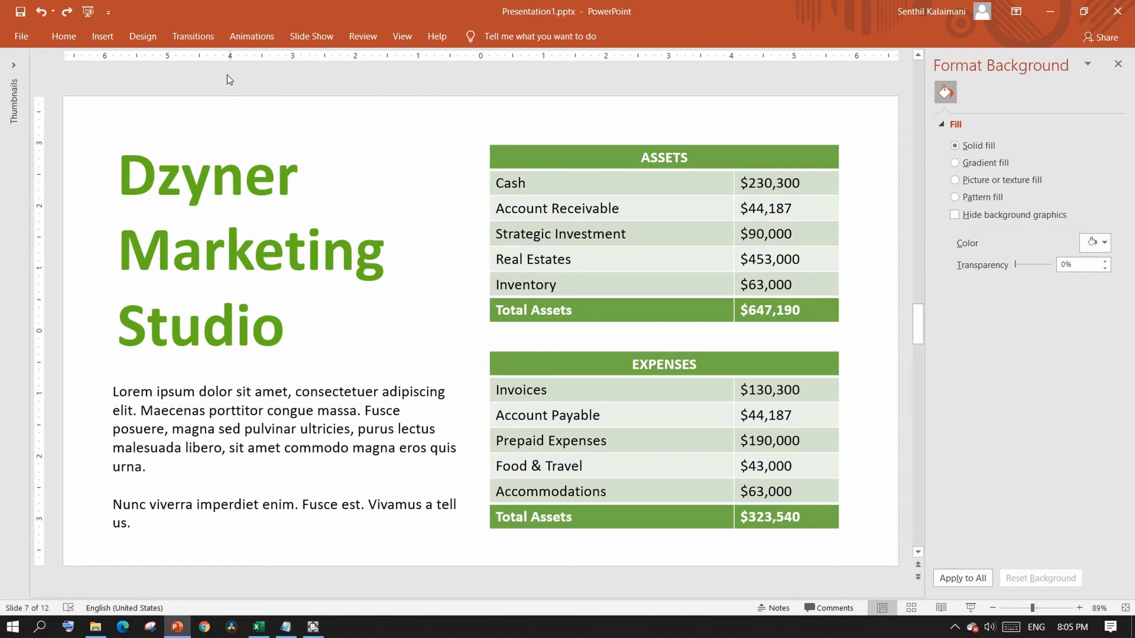
Step: Apply the dark Damask-patterned theme from the Design themes gallery to slide 7
{"action": "left_click", "coordinate": [154, 38]}
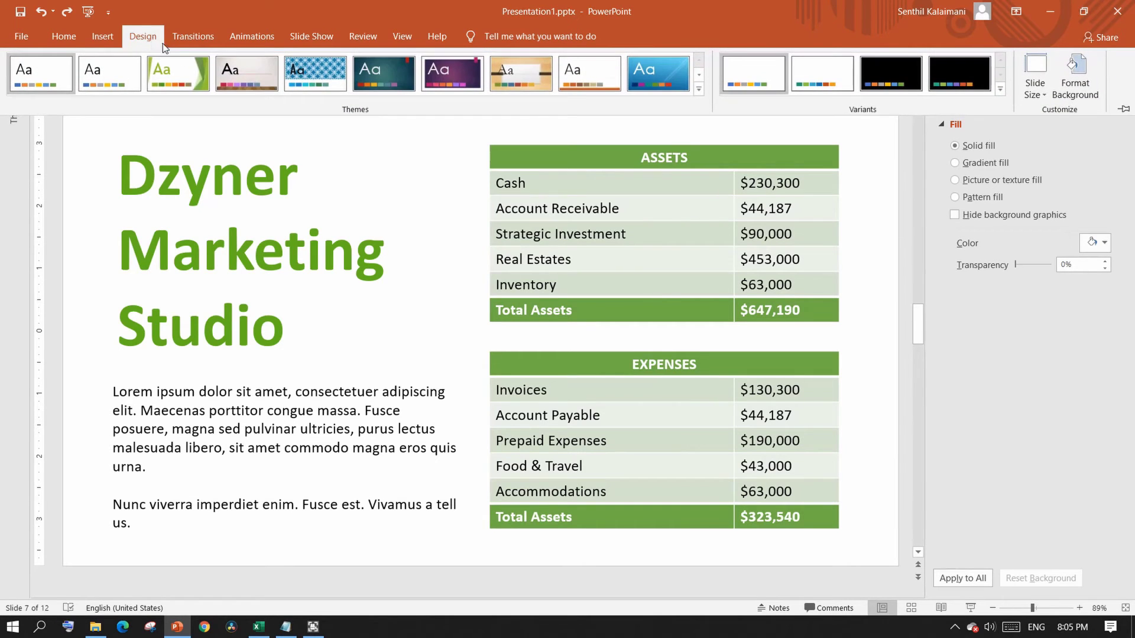
{"action": "left_click", "coordinate": [695, 89]}
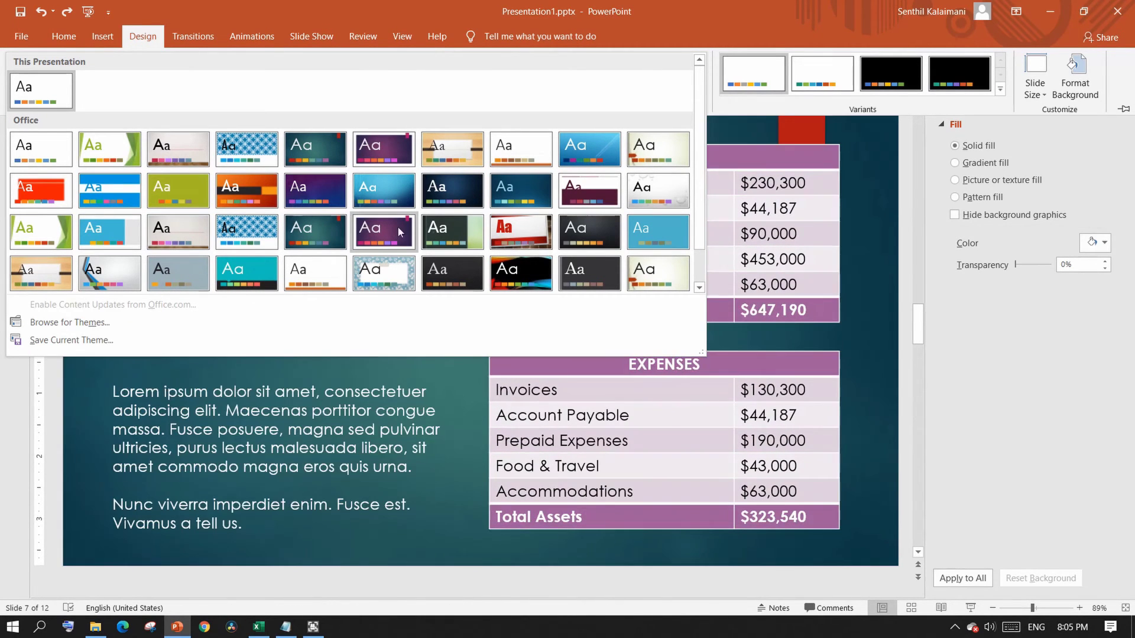
{"action": "left_click", "coordinate": [452, 198]}
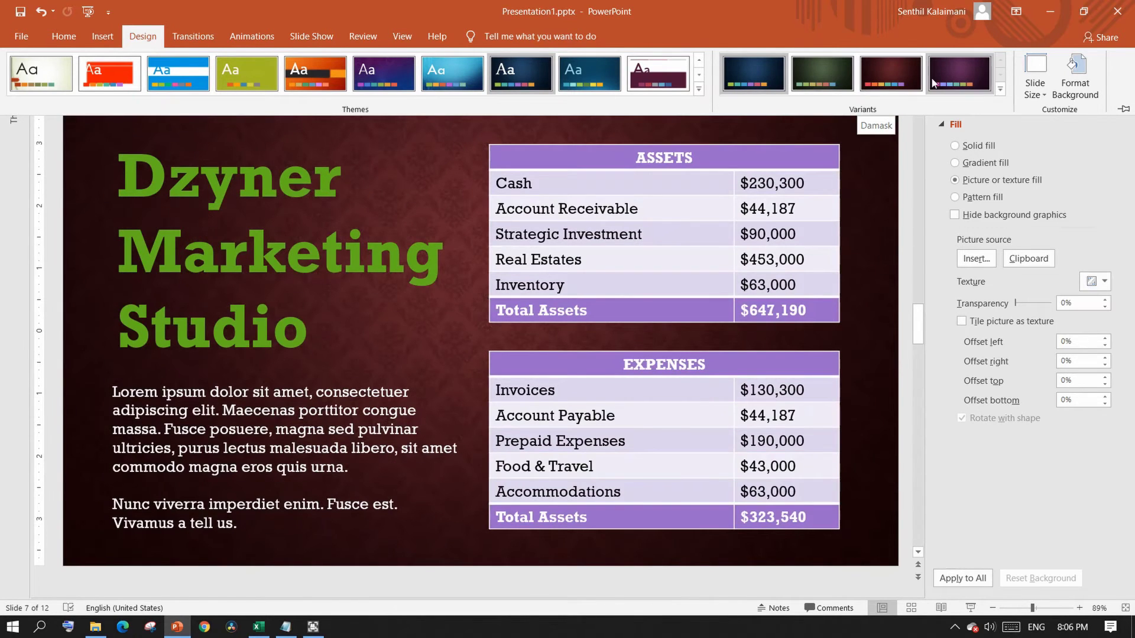
Step: Recolour the finance slide with the Violet theme colour palette
{"action": "left_click", "coordinate": [1001, 89]}
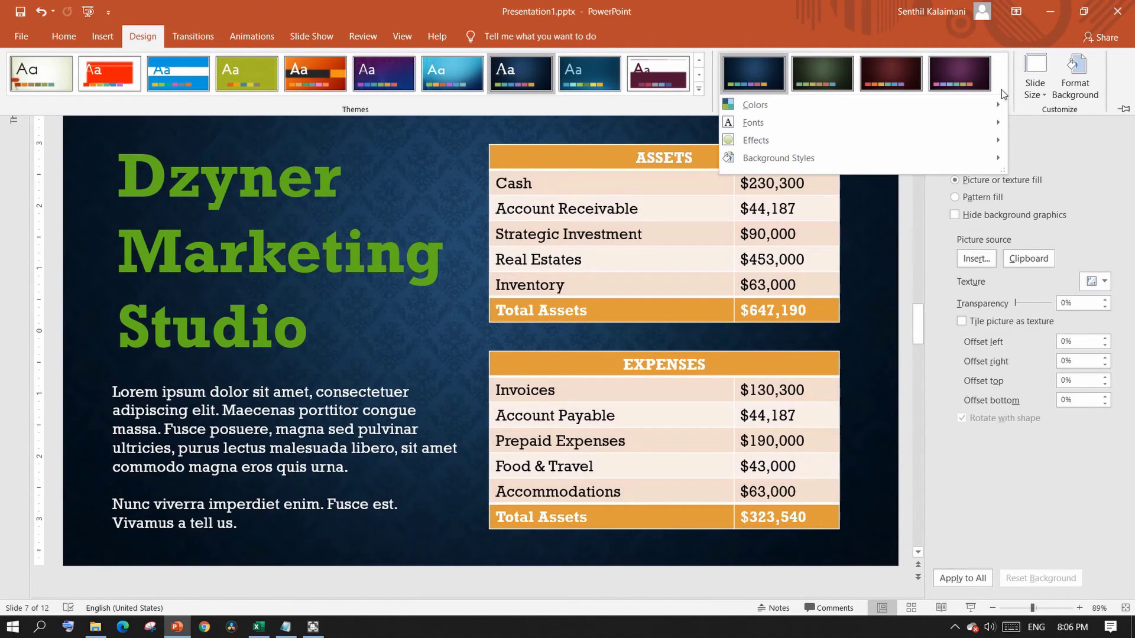
{"action": "mouse_move", "coordinate": [1002, 106]}
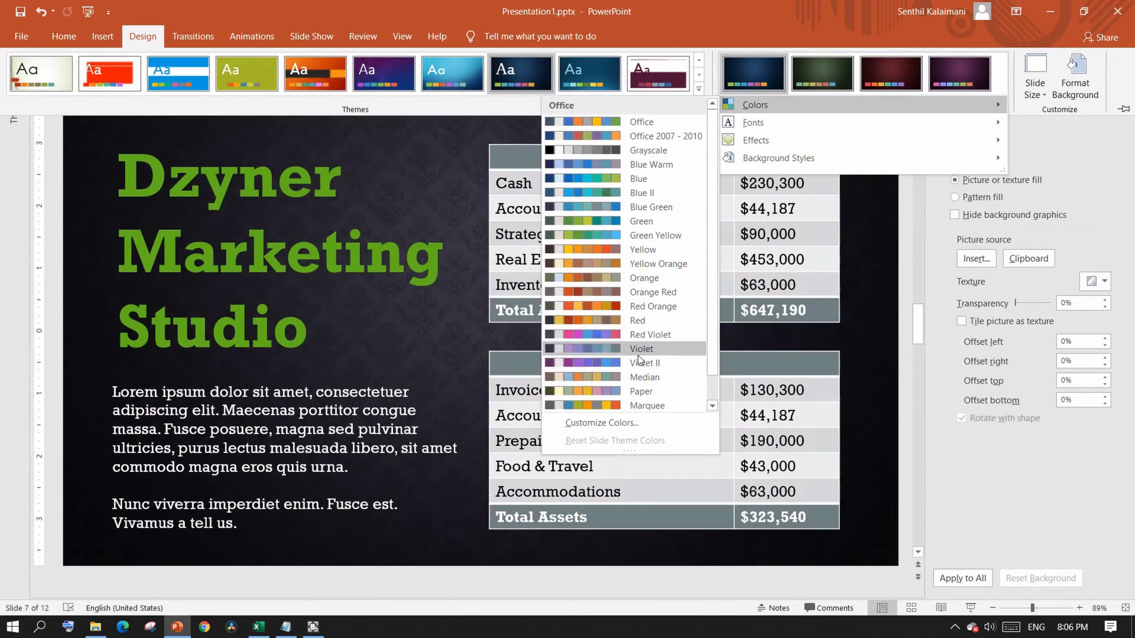
{"action": "left_click", "coordinate": [638, 361]}
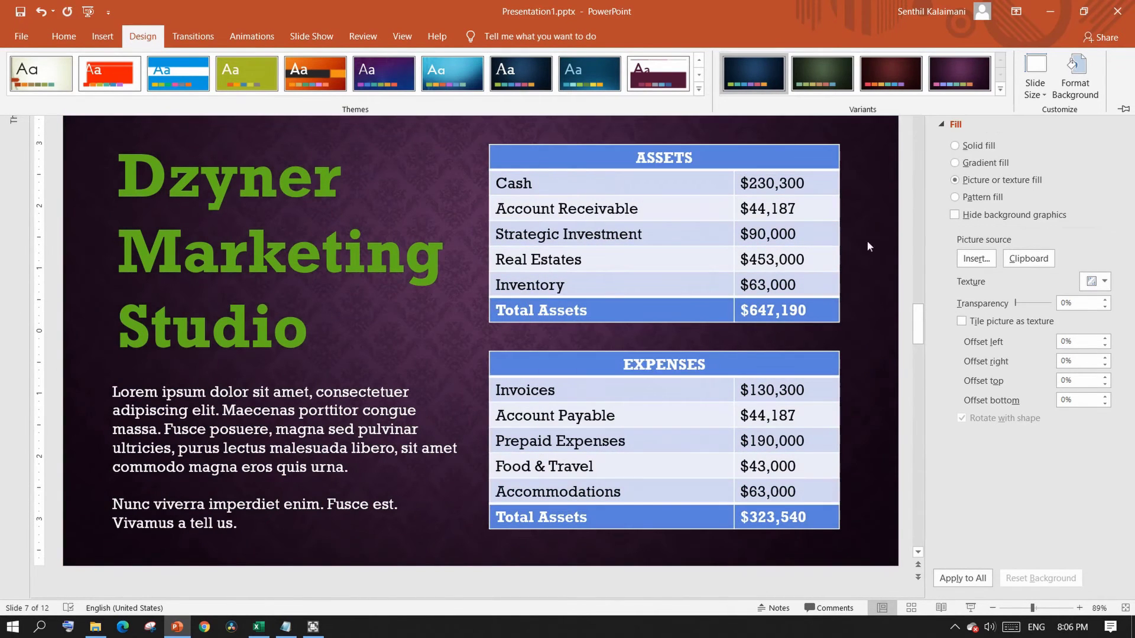
Step: Set the theme fonts to Gill Sans MT
{"action": "left_click", "coordinate": [1000, 90]}
{"action": "mouse_move", "coordinate": [978, 122]}
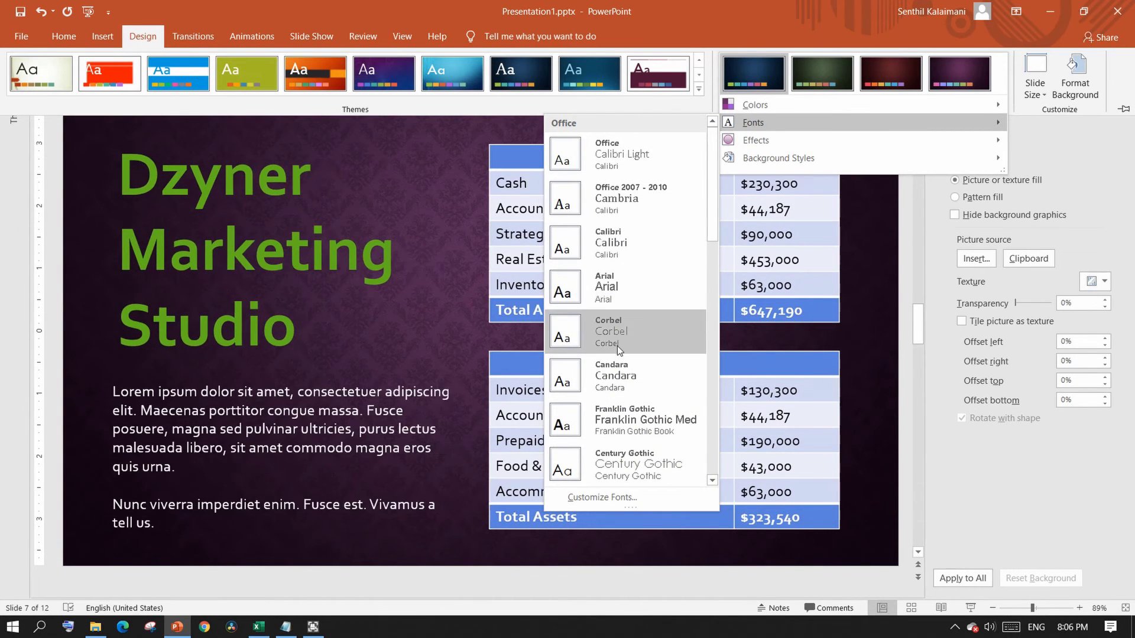
{"action": "scroll", "coordinate": [617, 378], "scroll_direction": "down", "scroll_amount": 2}
{"action": "scroll", "coordinate": [620, 396], "scroll_direction": "down", "scroll_amount": 5}
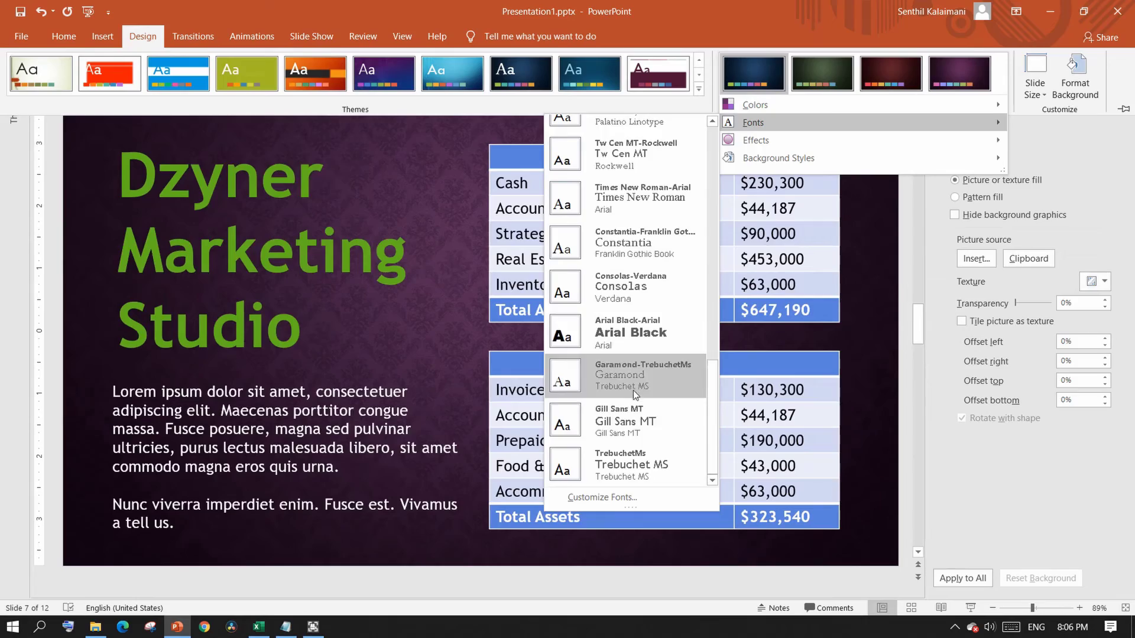
{"action": "left_click", "coordinate": [626, 419]}
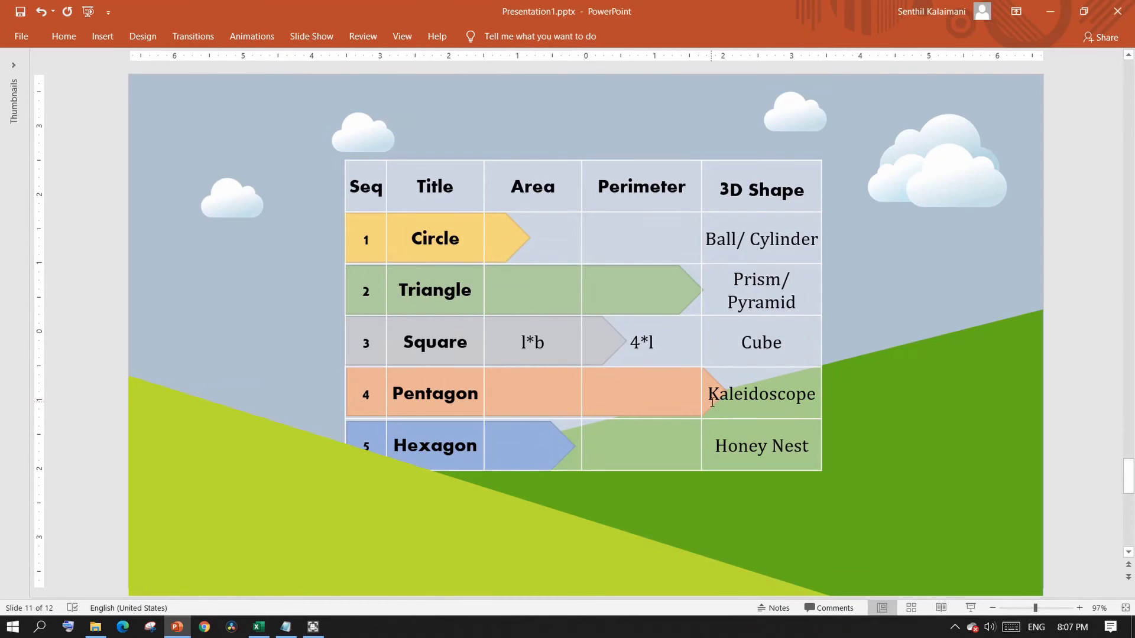
{"action": "left_click", "coordinate": [970, 607]}
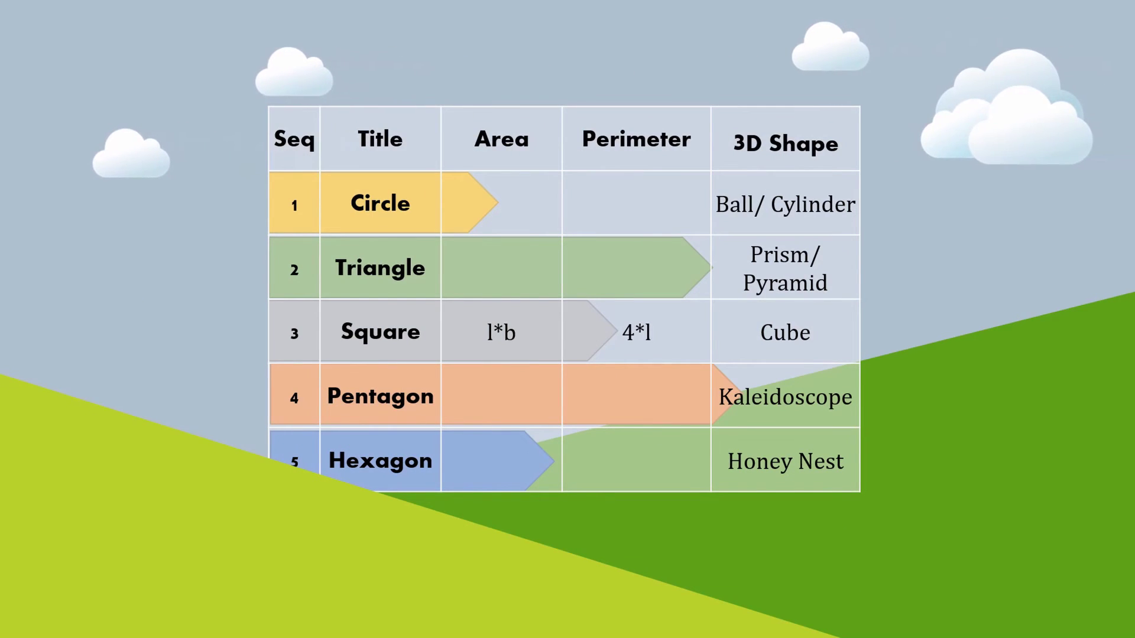
{"action": "key", "text": "Escape"}
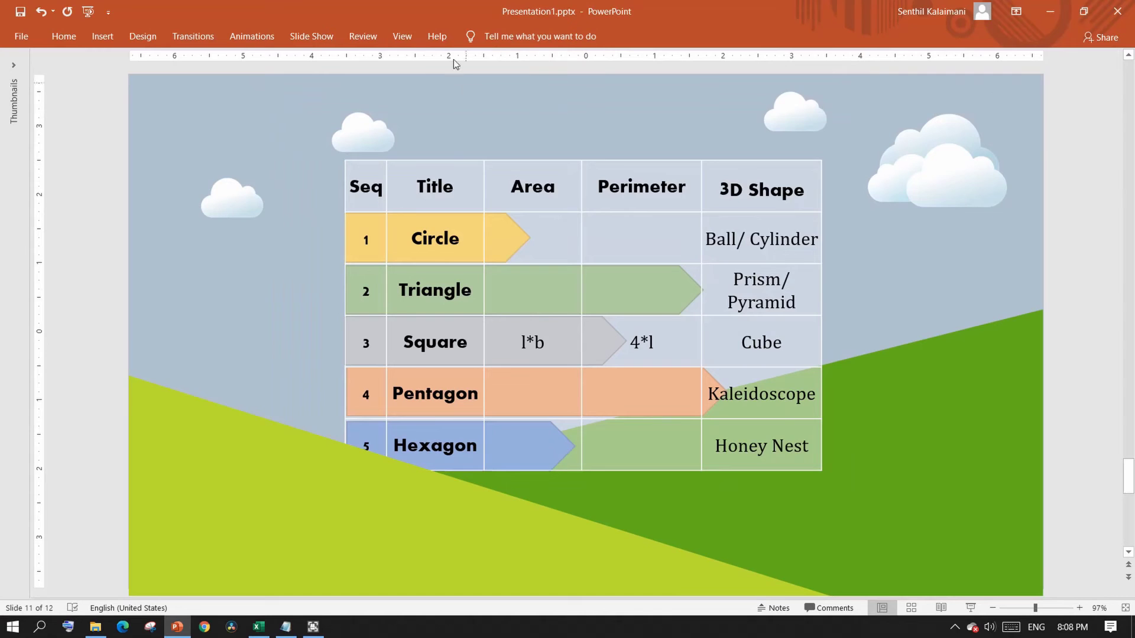
{"action": "left_click", "coordinate": [255, 36]}
{"action": "left_click", "coordinate": [815, 58]}
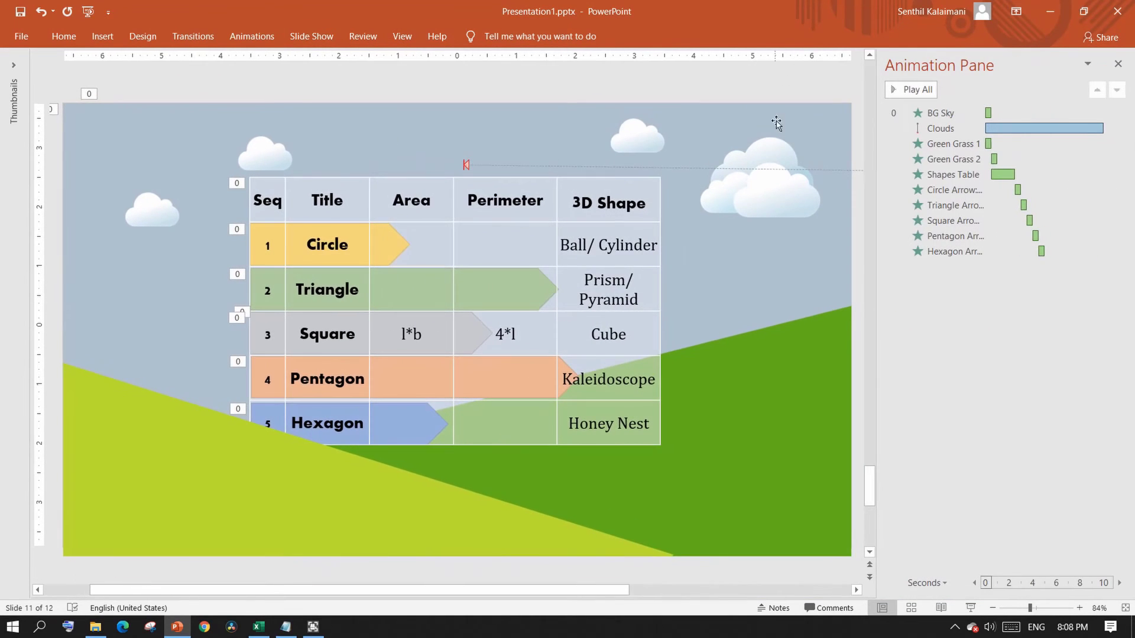
{"action": "left_click", "coordinate": [169, 522]}
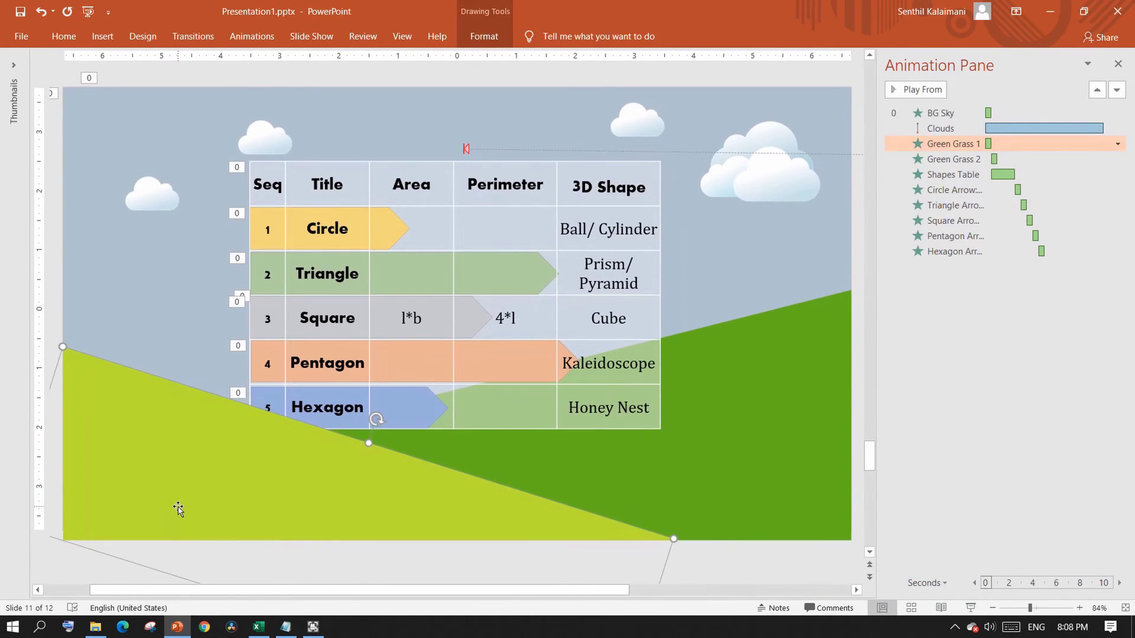
{"action": "left_click", "coordinate": [750, 427]}
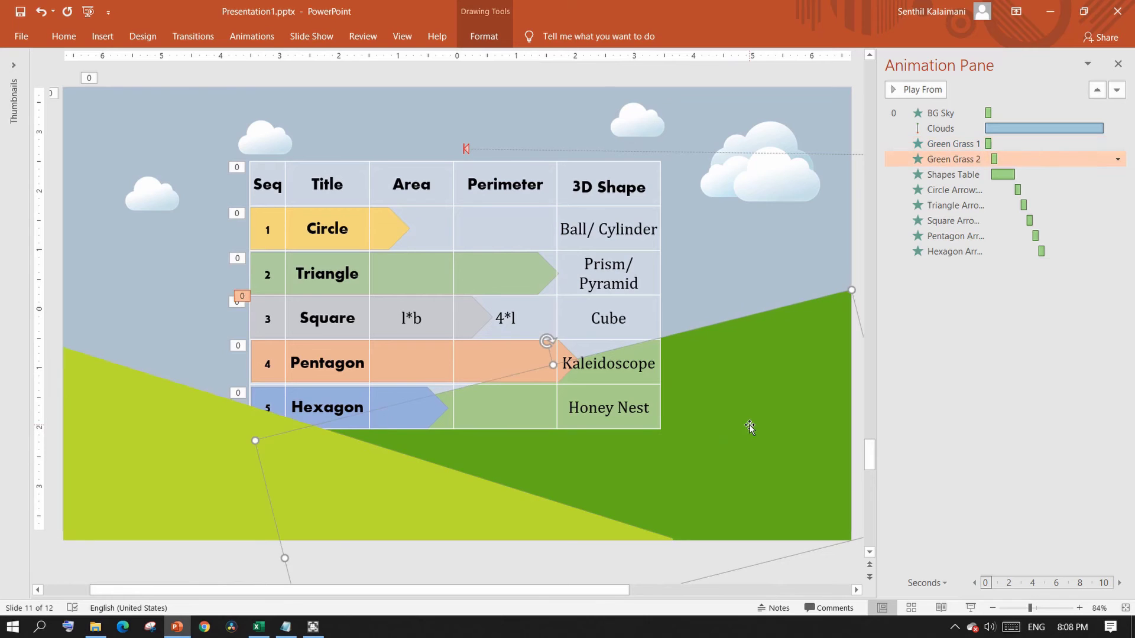
{"action": "left_click", "coordinate": [749, 169]}
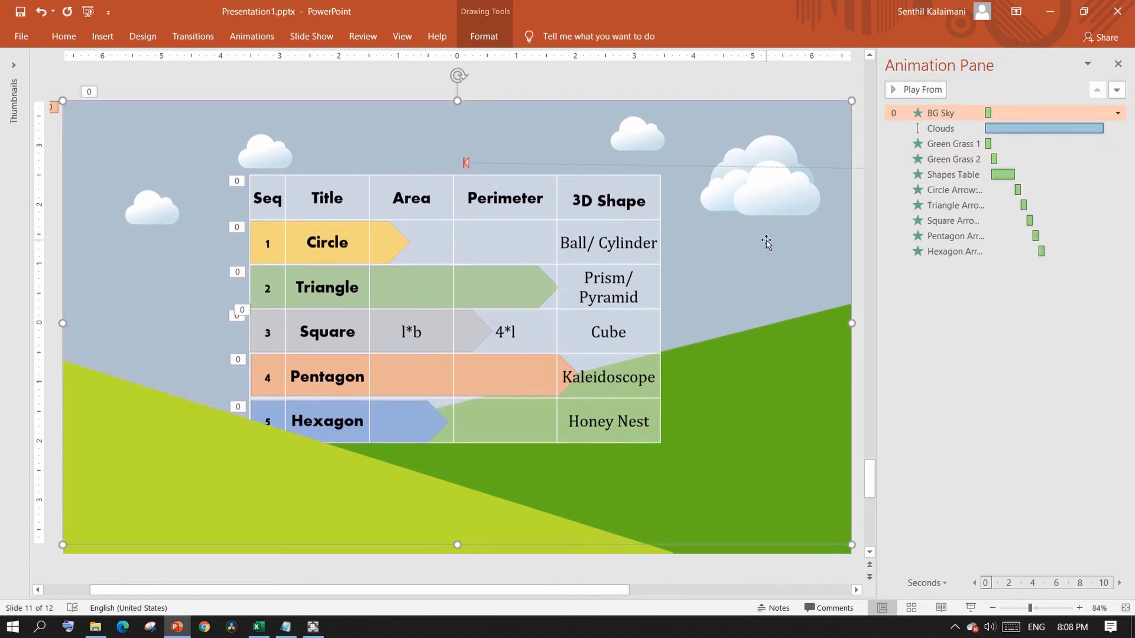
{"action": "left_click", "coordinate": [756, 208]}
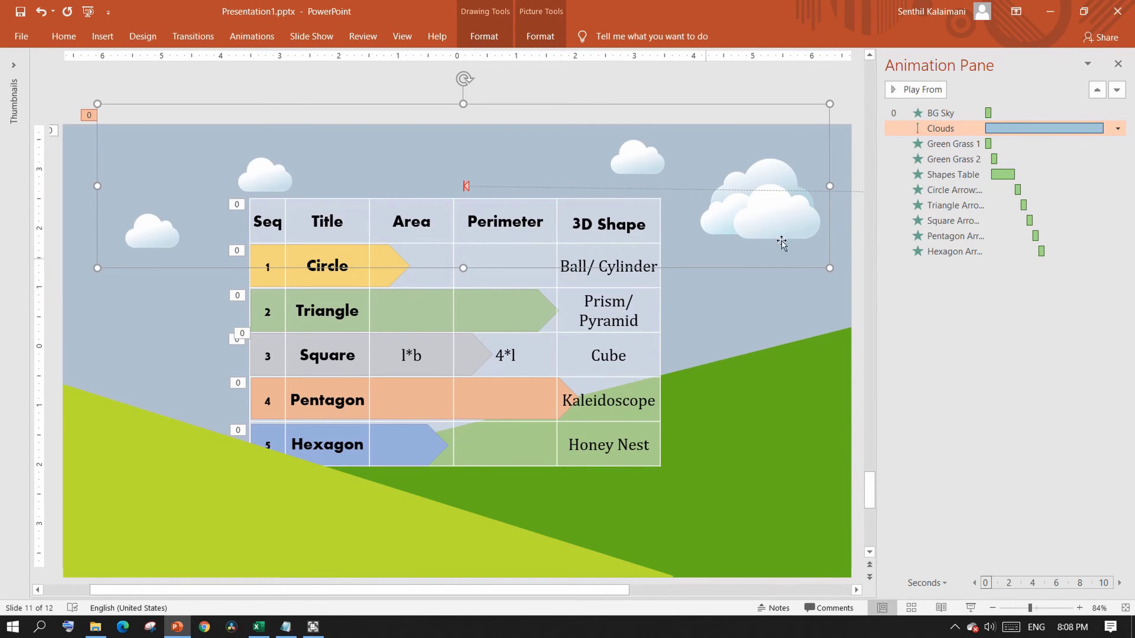
{"action": "left_click", "coordinate": [943, 190]}
{"action": "left_click", "coordinate": [951, 205]}
{"action": "left_click", "coordinate": [951, 220]}
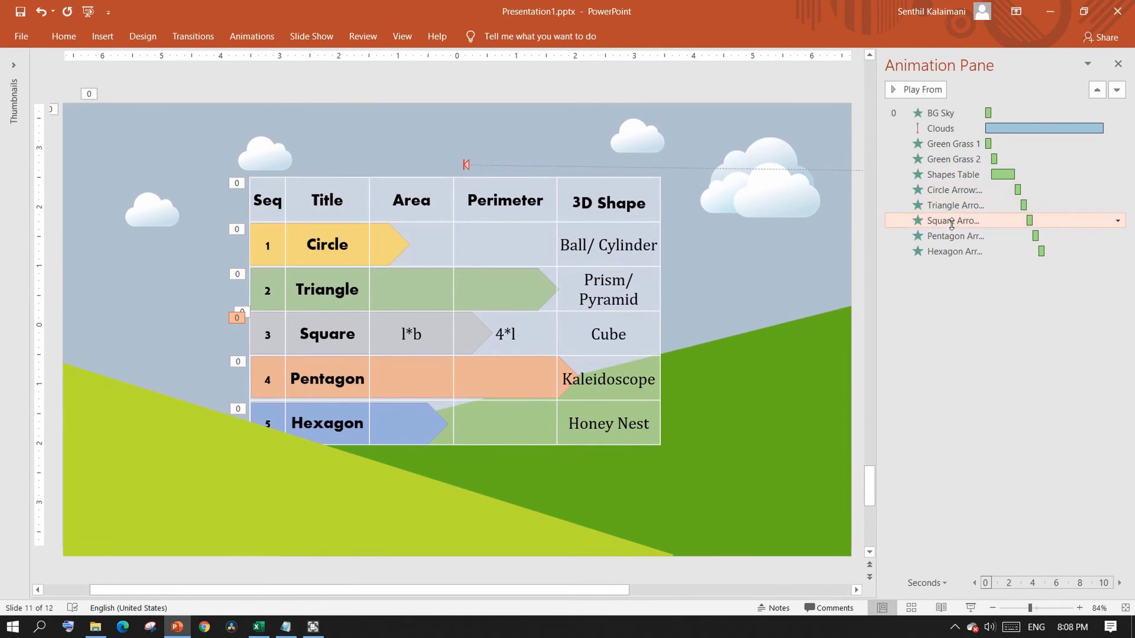
{"action": "left_click", "coordinate": [948, 236]}
{"action": "left_click", "coordinate": [940, 251]}
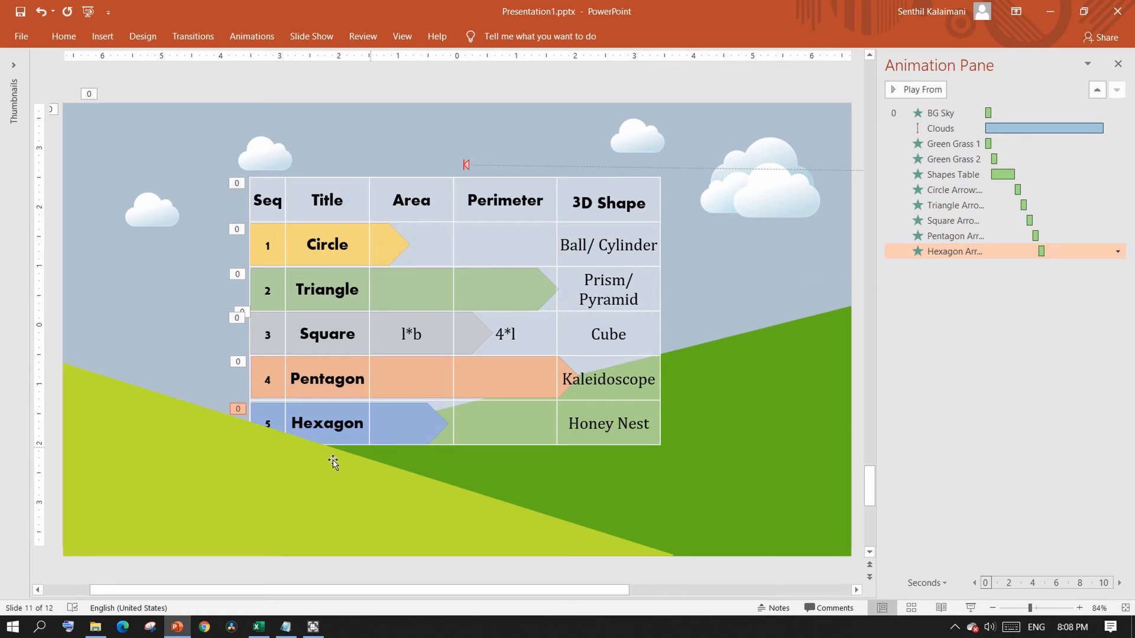
{"action": "left_click", "coordinate": [598, 119]}
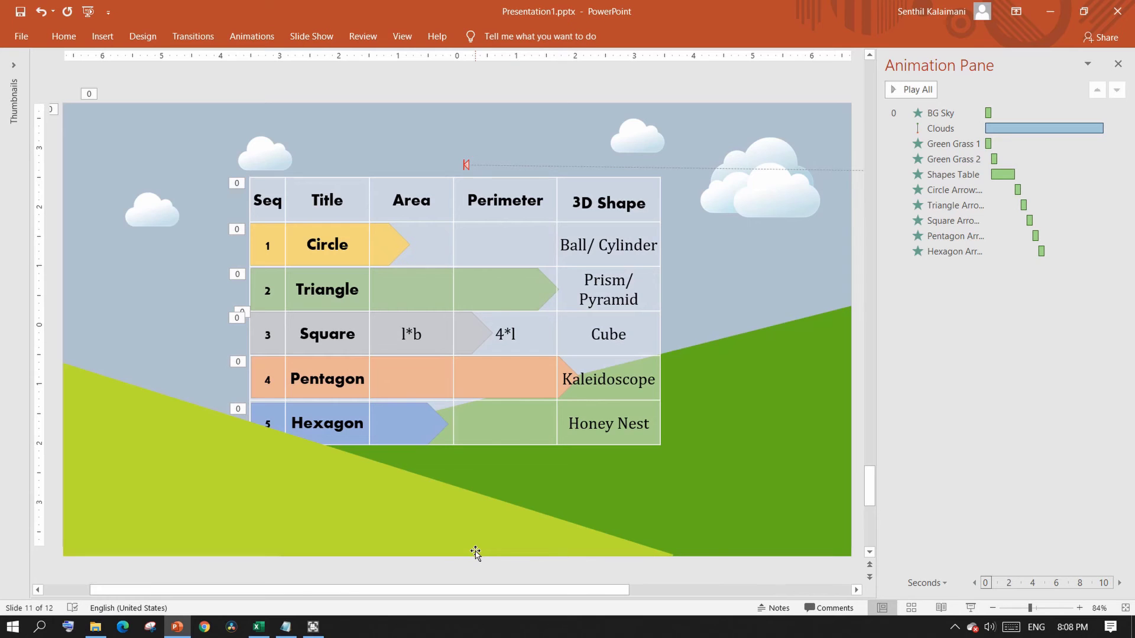
{"action": "left_click", "coordinate": [910, 90]}
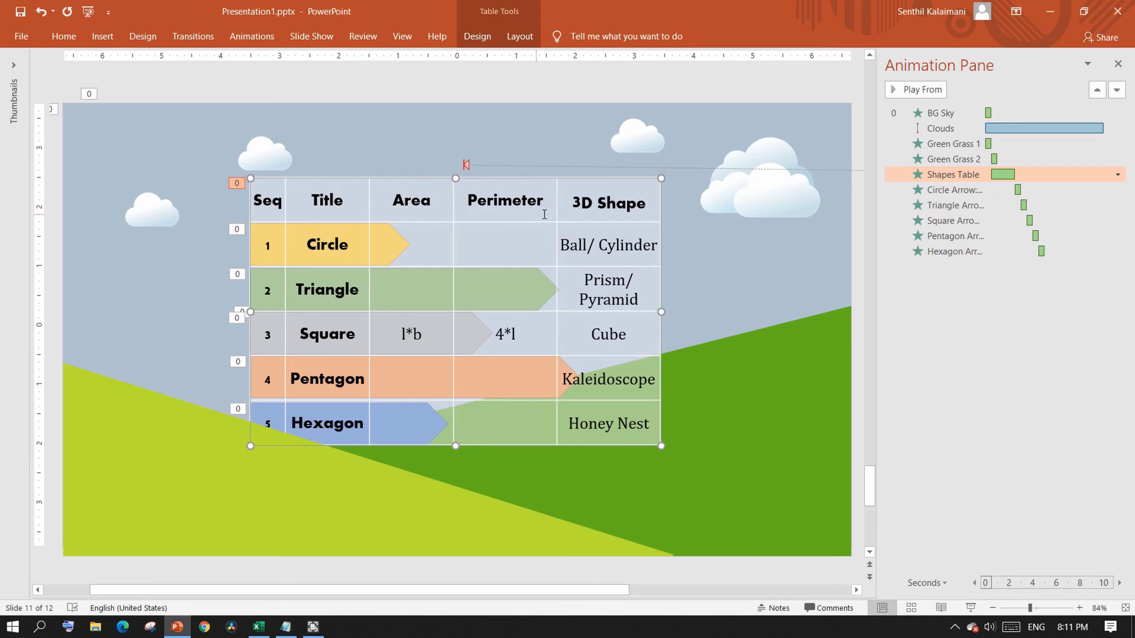
Step: Insert the built-in Area of Circle equation into the Circle row's Perimeter cell
{"action": "left_click", "coordinate": [489, 251]}
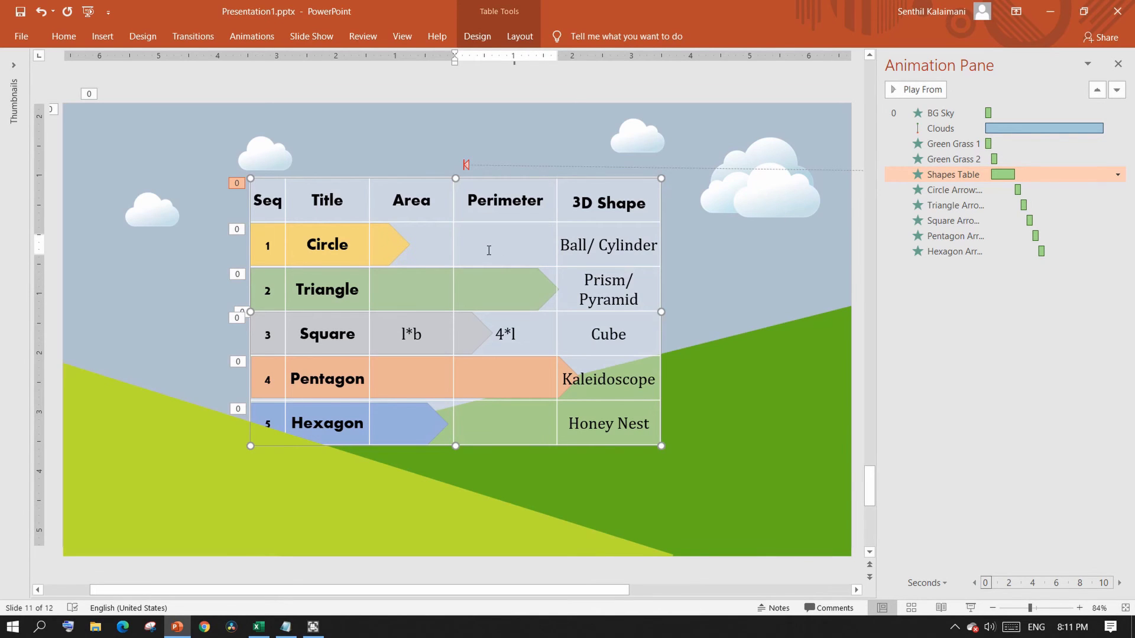
{"action": "left_click", "coordinate": [104, 37]}
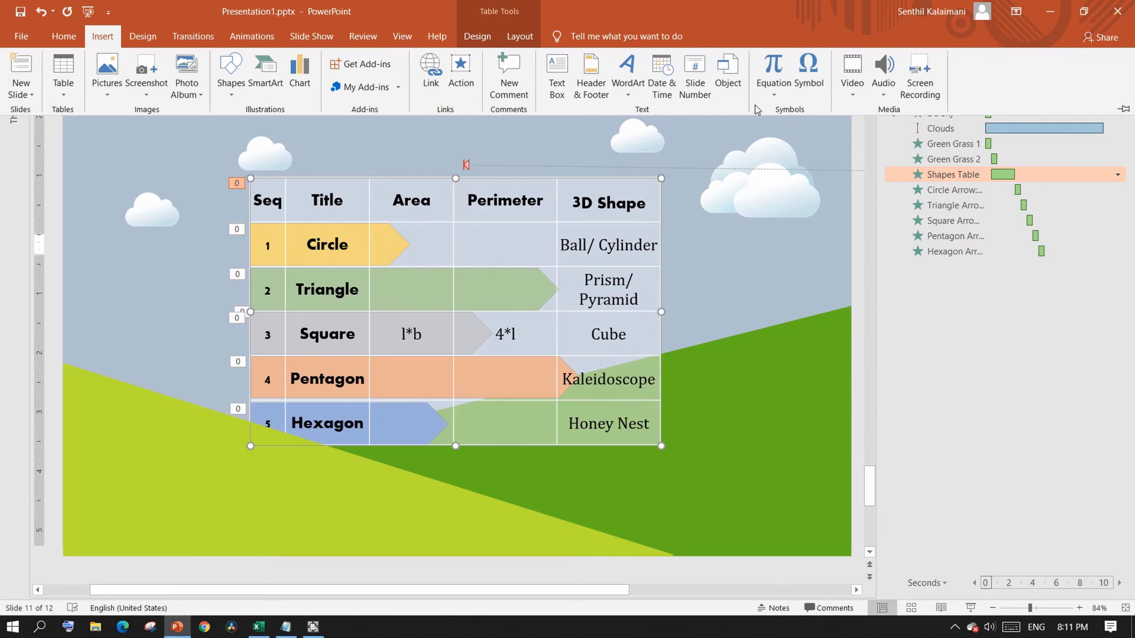
{"action": "left_click", "coordinate": [774, 93]}
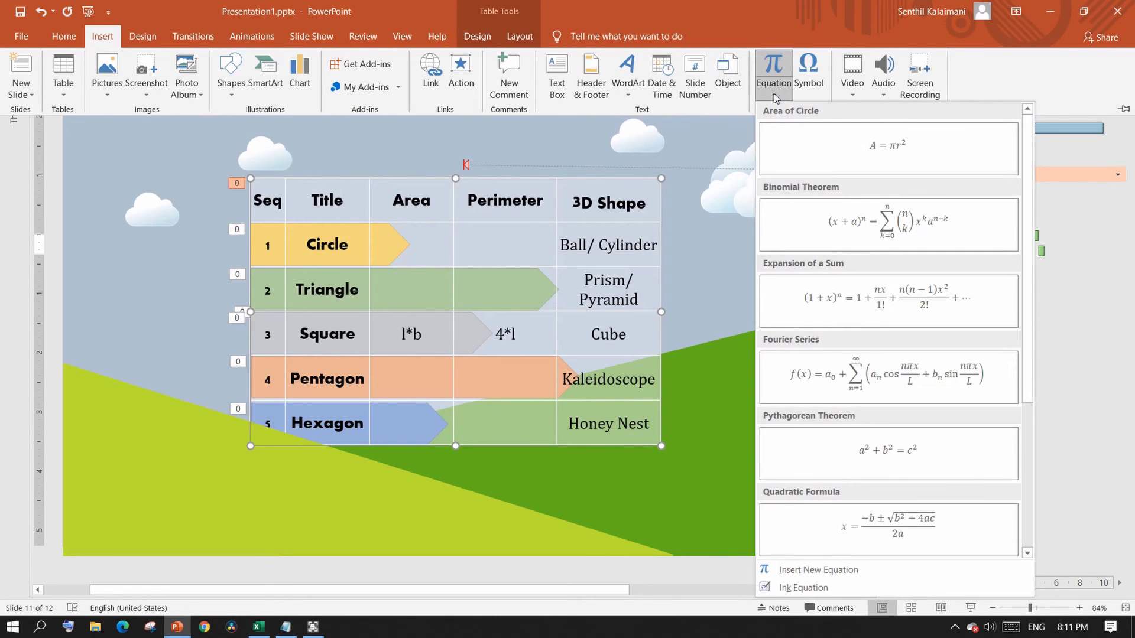
{"action": "left_click", "coordinate": [849, 151]}
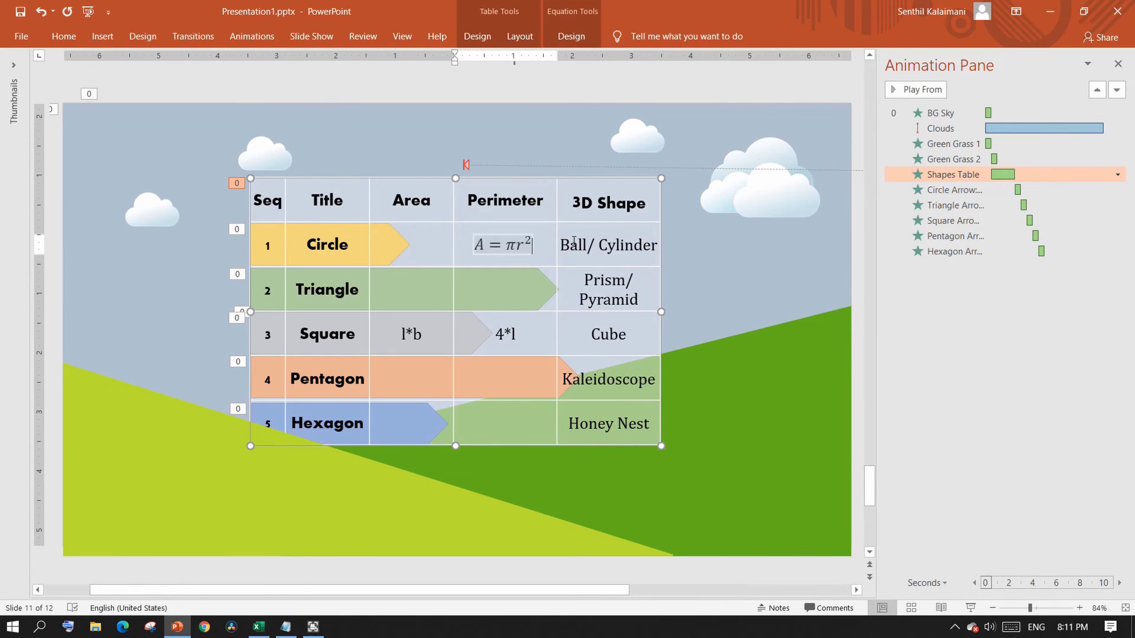
Step: Delete the trial A = πr² equation from the Circle Perimeter cell
{"action": "left_click", "coordinate": [534, 243]}
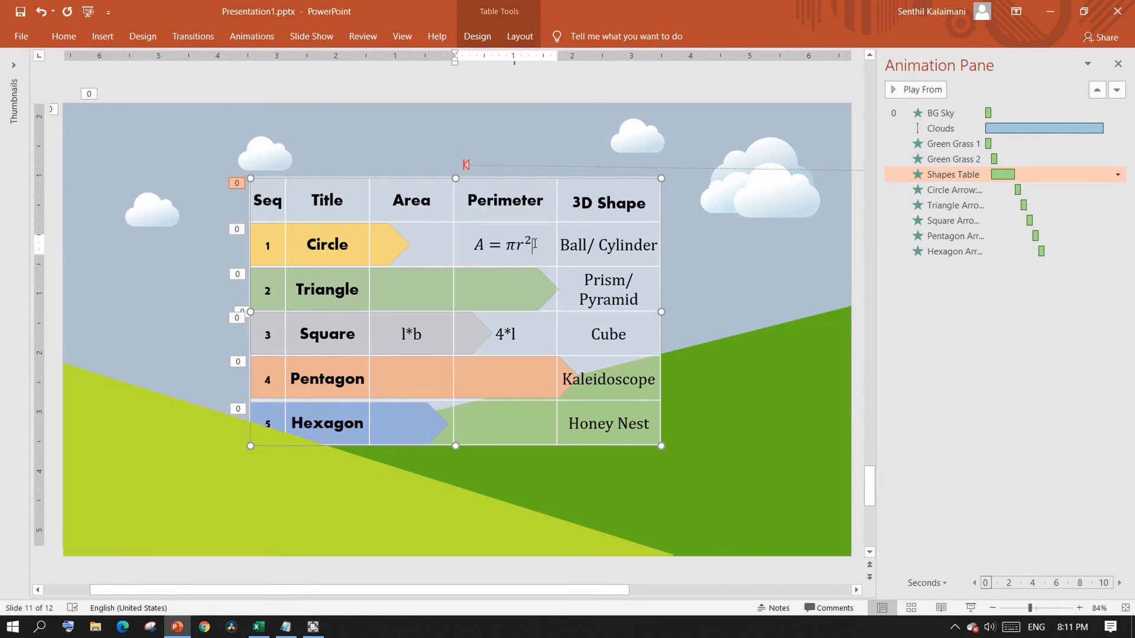
{"action": "left_click_drag", "start_coordinate": [532, 244], "coordinate": [478, 242]}
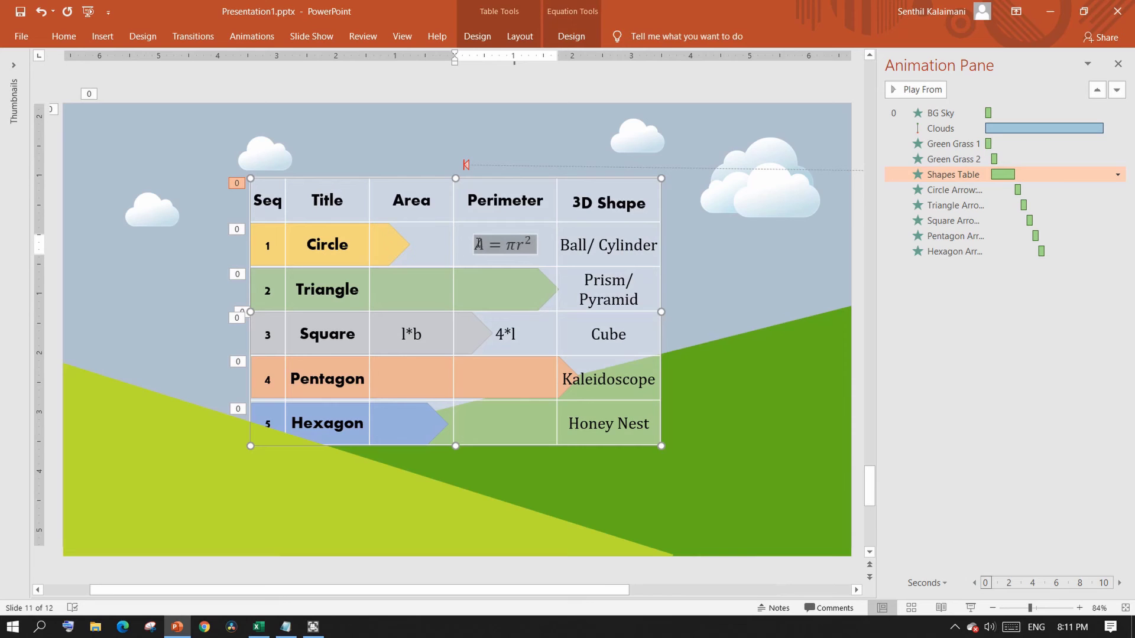
{"action": "key", "text": "Delete"}
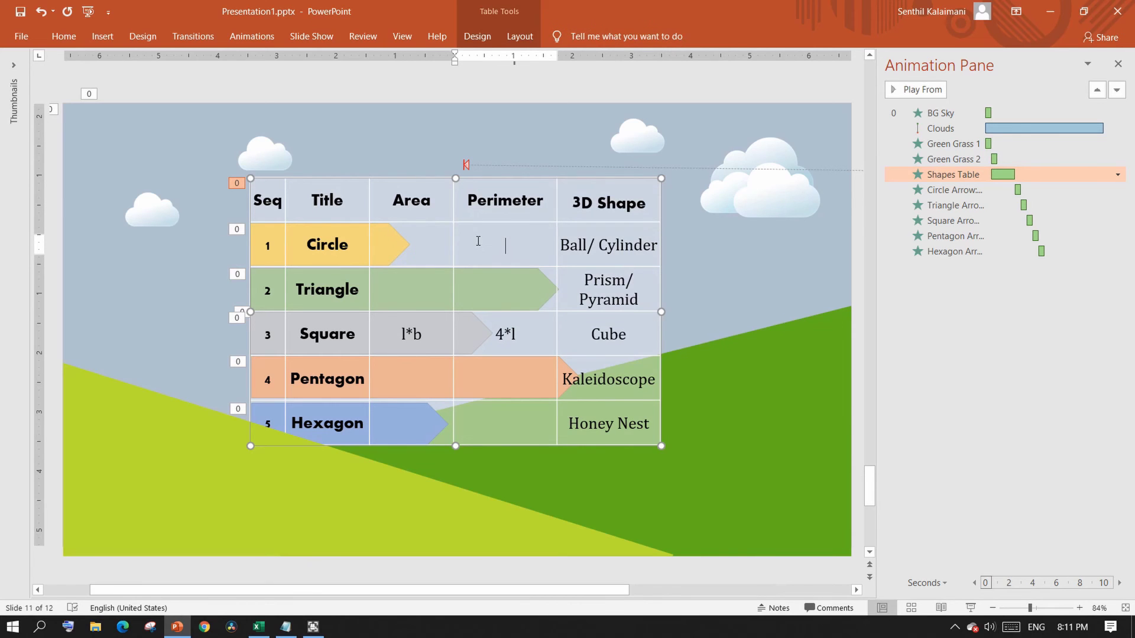
{"action": "left_click", "coordinate": [102, 36]}
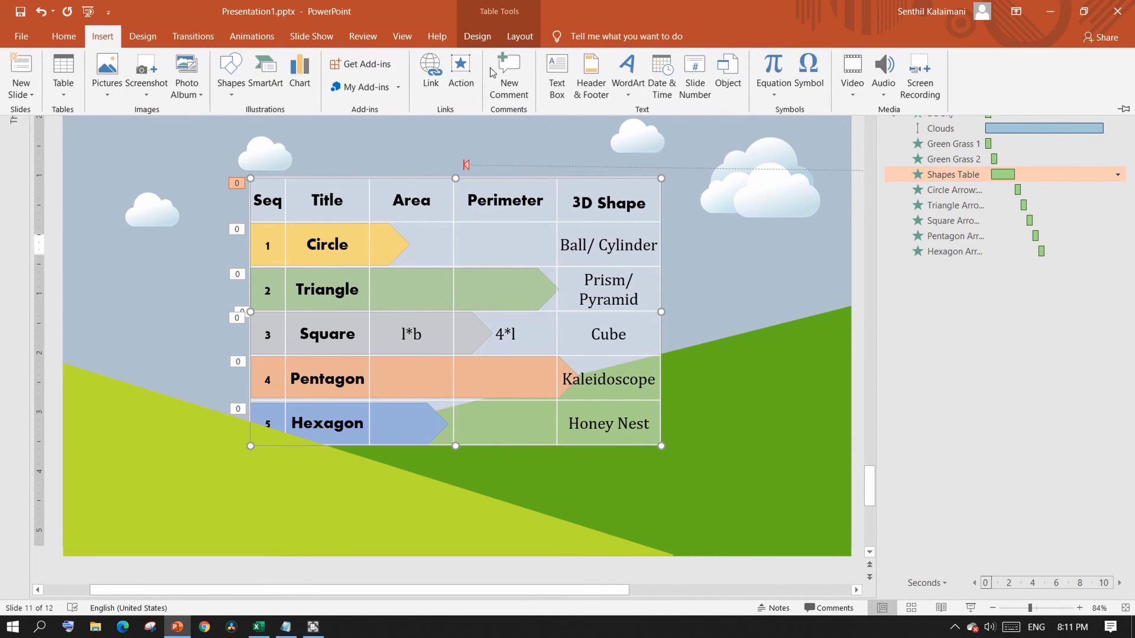
{"action": "left_click", "coordinate": [774, 95]}
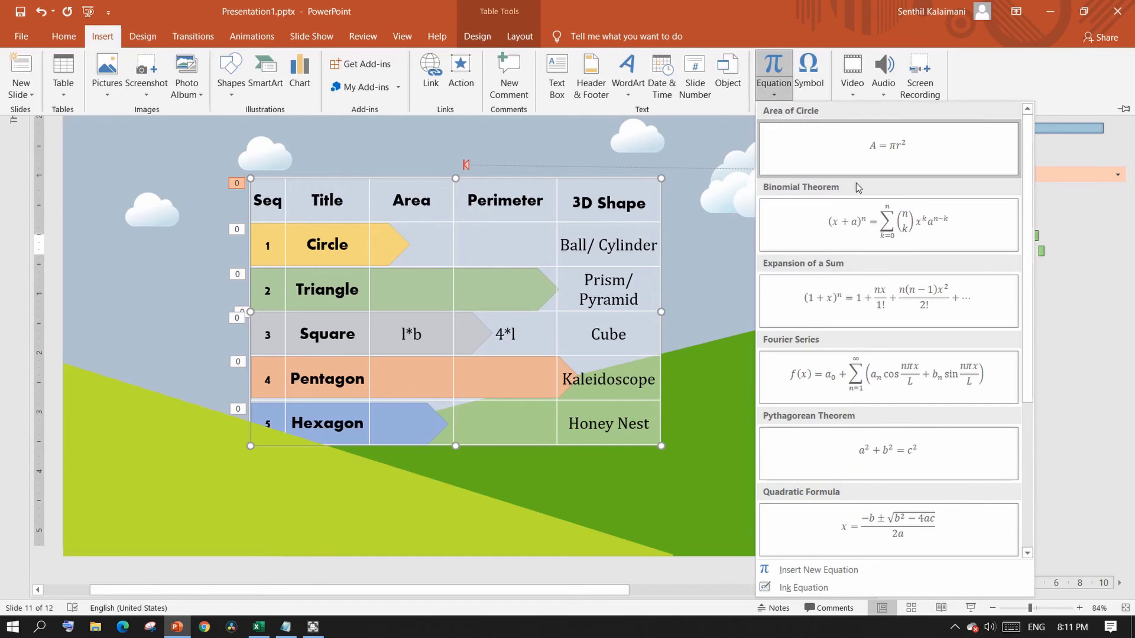
Step: Handwrite 2πR as an ink equation and insert it into the Circle Perimeter cell
{"action": "left_click", "coordinate": [839, 589]}
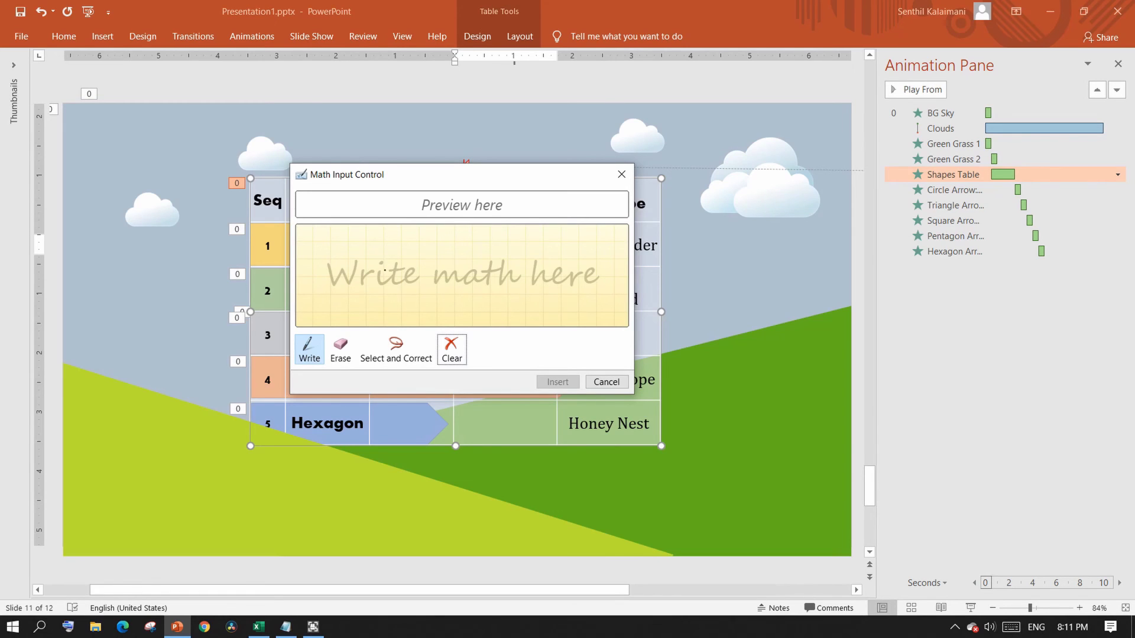
{"action": "left_click_drag", "start_coordinate": [389, 271], "coordinate": [479, 289]}
{"action": "left_click", "coordinate": [503, 263]}
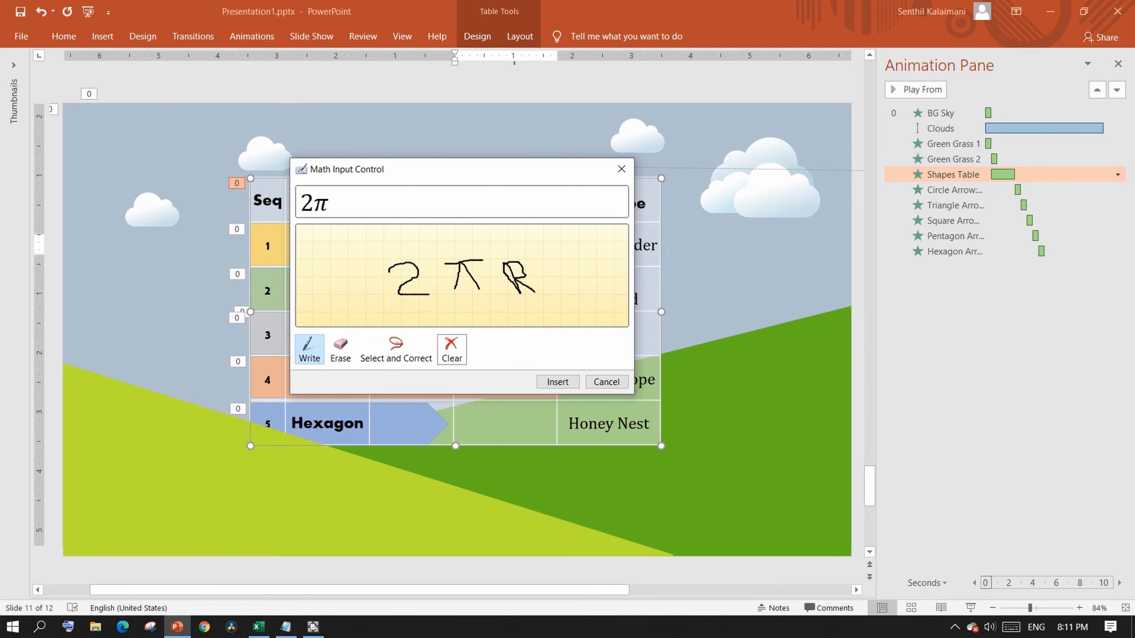
{"action": "left_click", "coordinate": [557, 382]}
{"action": "left_click", "coordinate": [534, 246]}
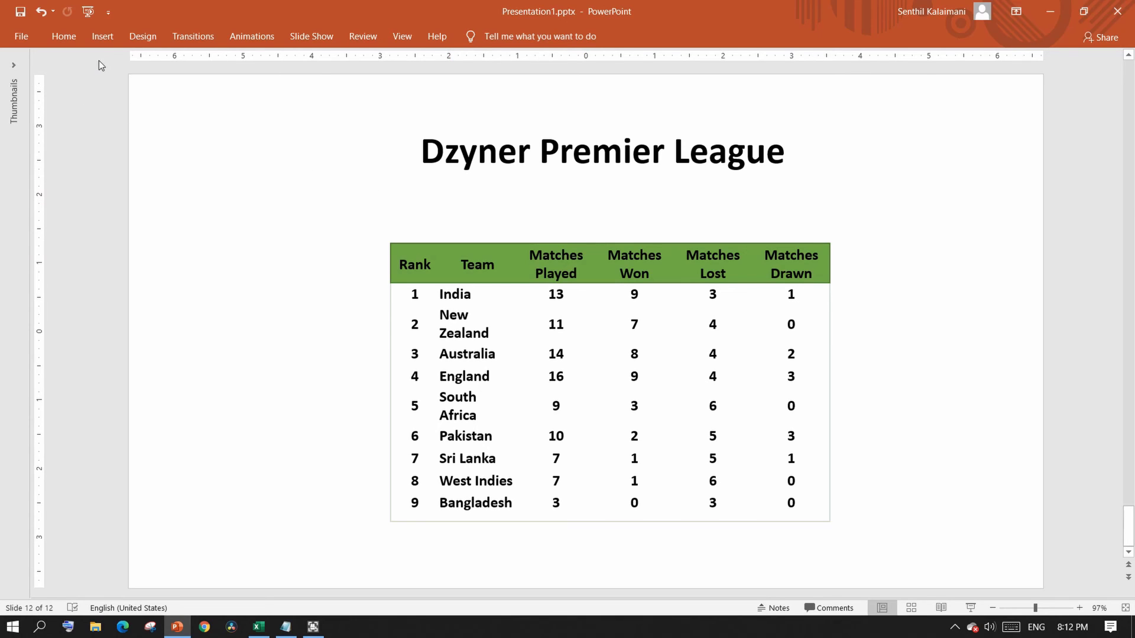
Step: Start inserting an online video, then cancel it
{"action": "left_click", "coordinate": [103, 37]}
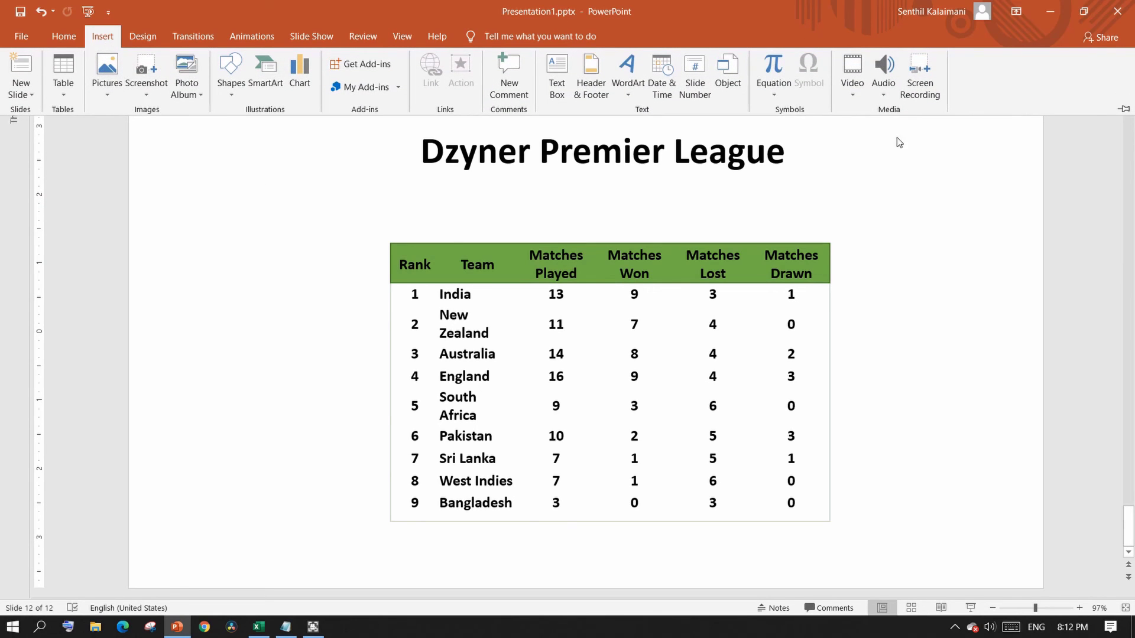
{"action": "left_click", "coordinate": [856, 98]}
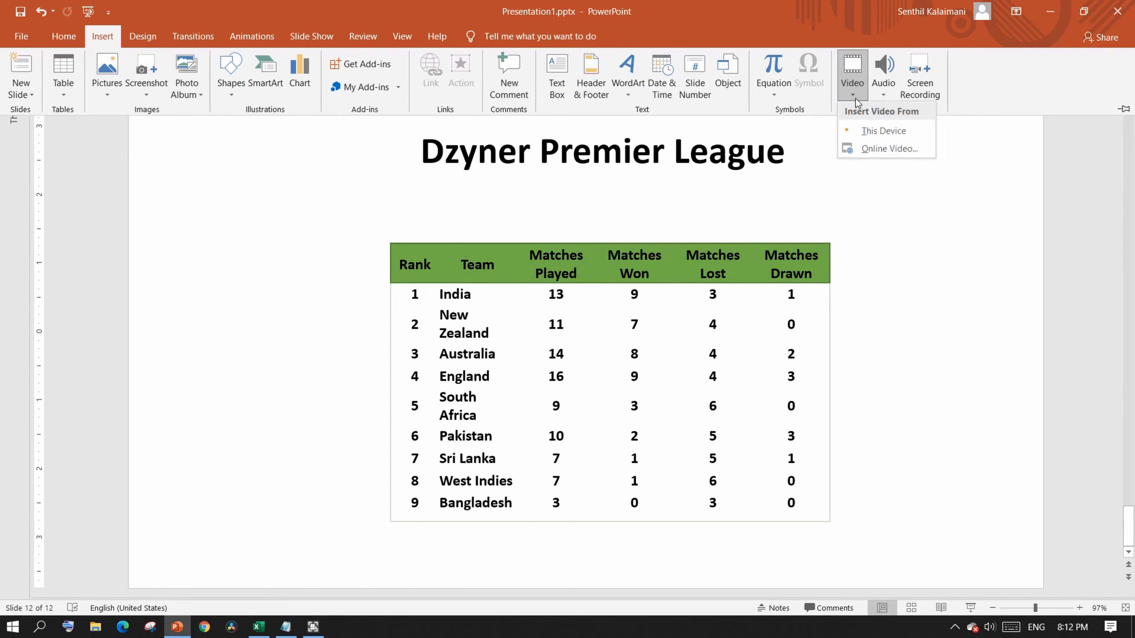
{"action": "left_click", "coordinate": [878, 149]}
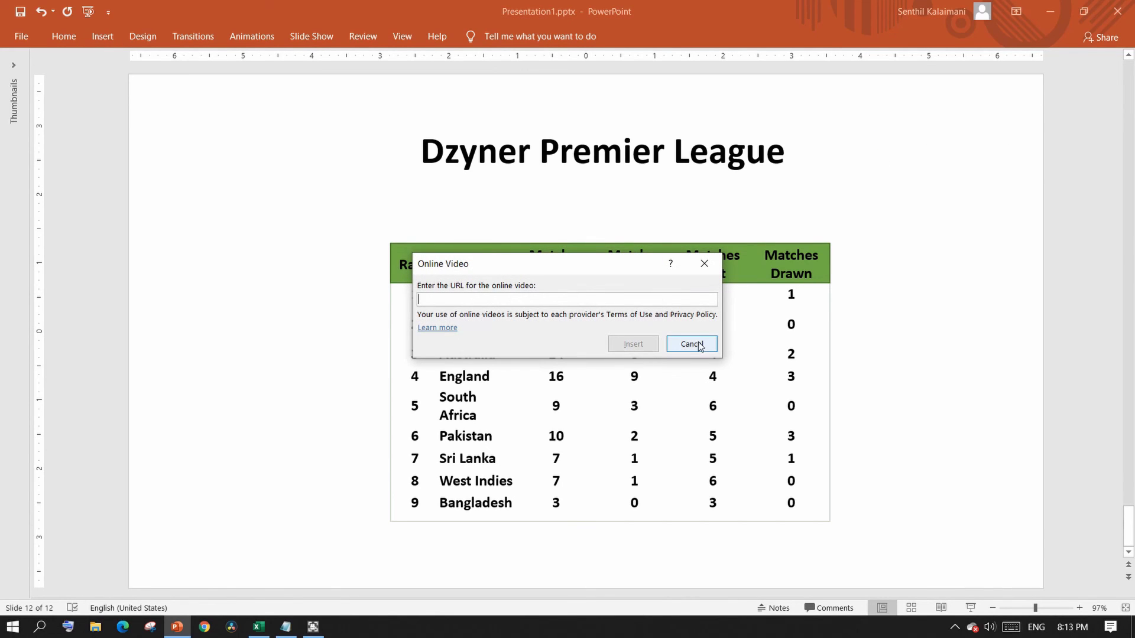
{"action": "left_click", "coordinate": [704, 346]}
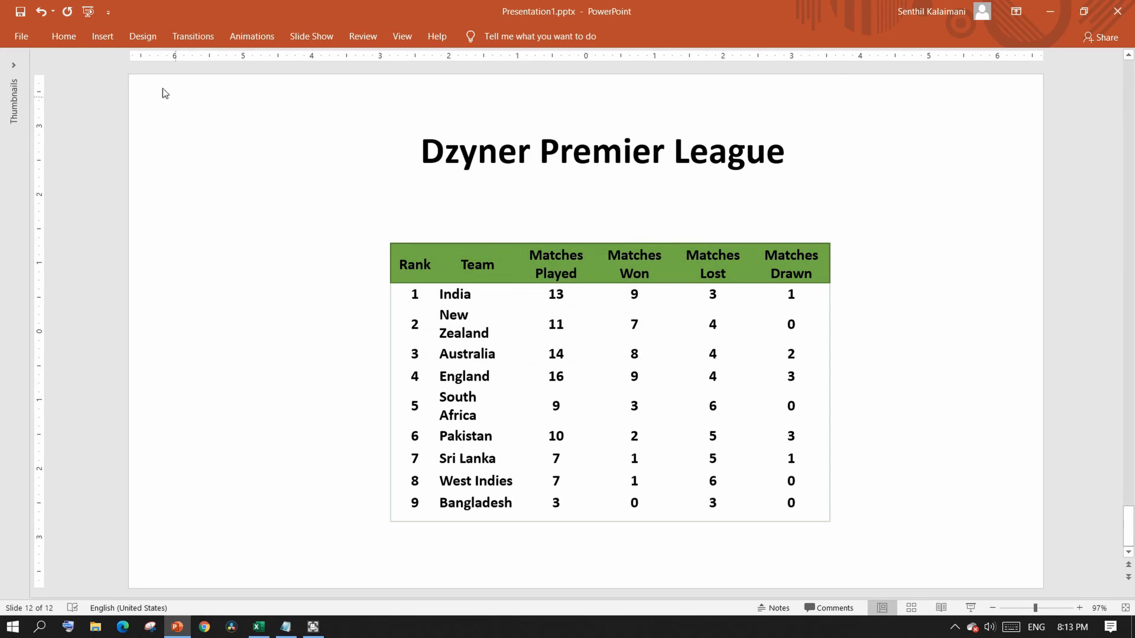
Step: Insert soccer stadium.mp4 from this computer onto the league table slide
{"action": "left_click", "coordinate": [103, 36]}
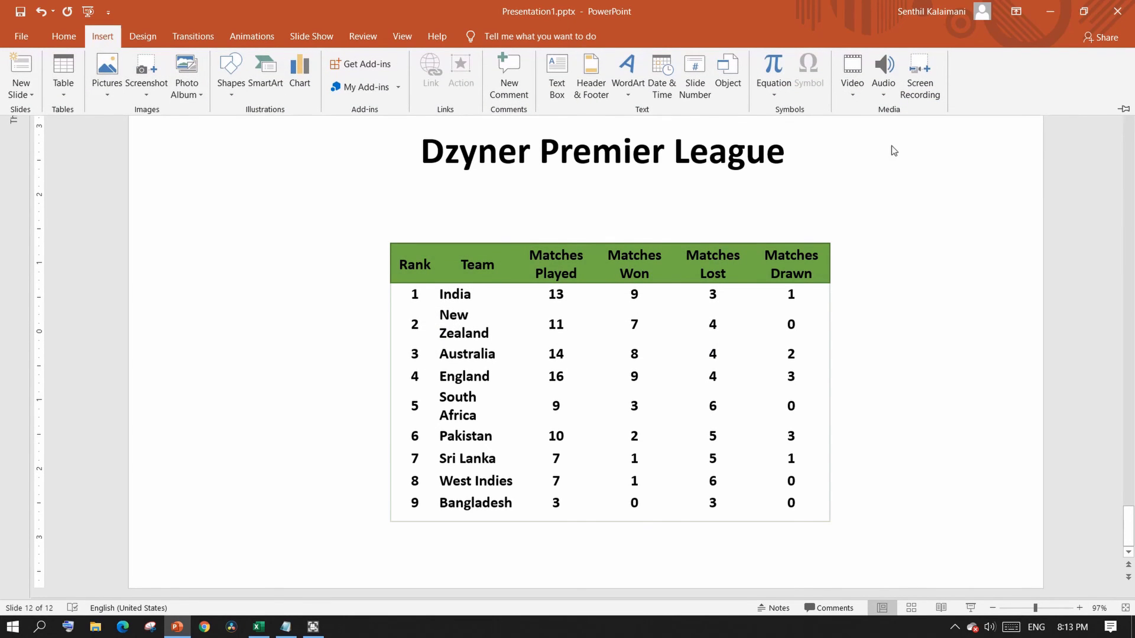
{"action": "left_click", "coordinate": [857, 91]}
{"action": "left_click", "coordinate": [874, 128]}
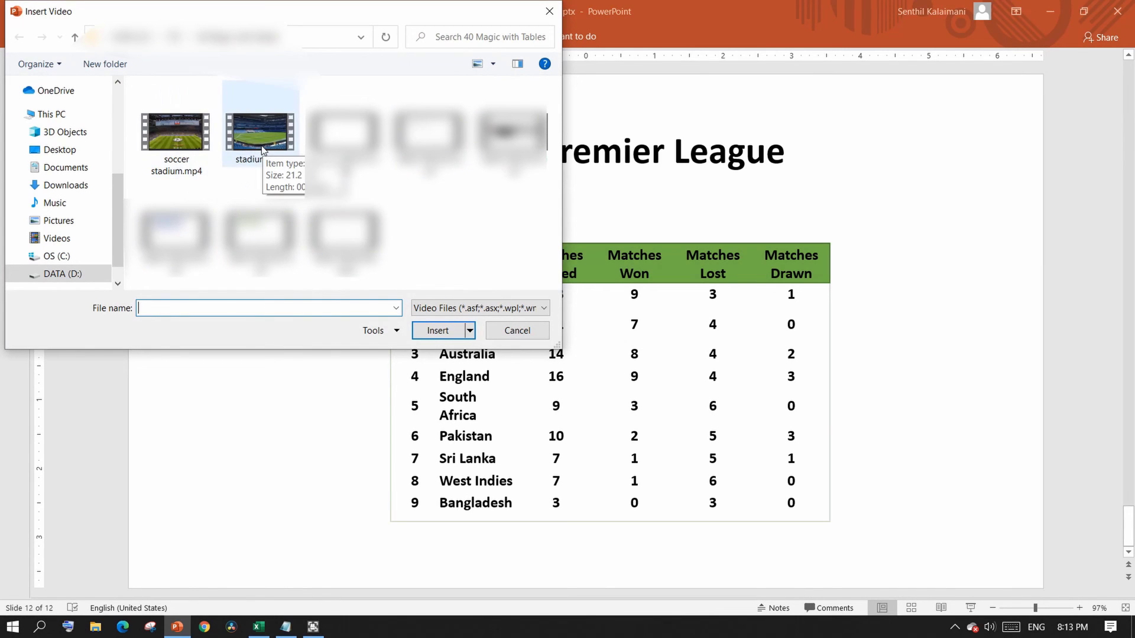
{"action": "left_click", "coordinate": [183, 127]}
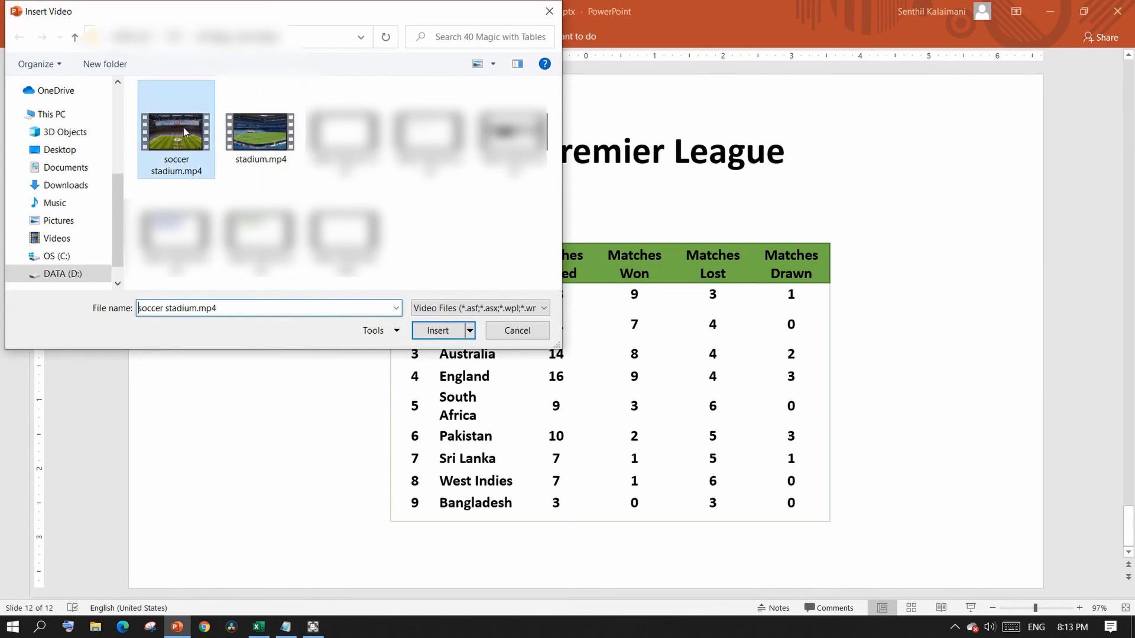
{"action": "left_click", "coordinate": [449, 333]}
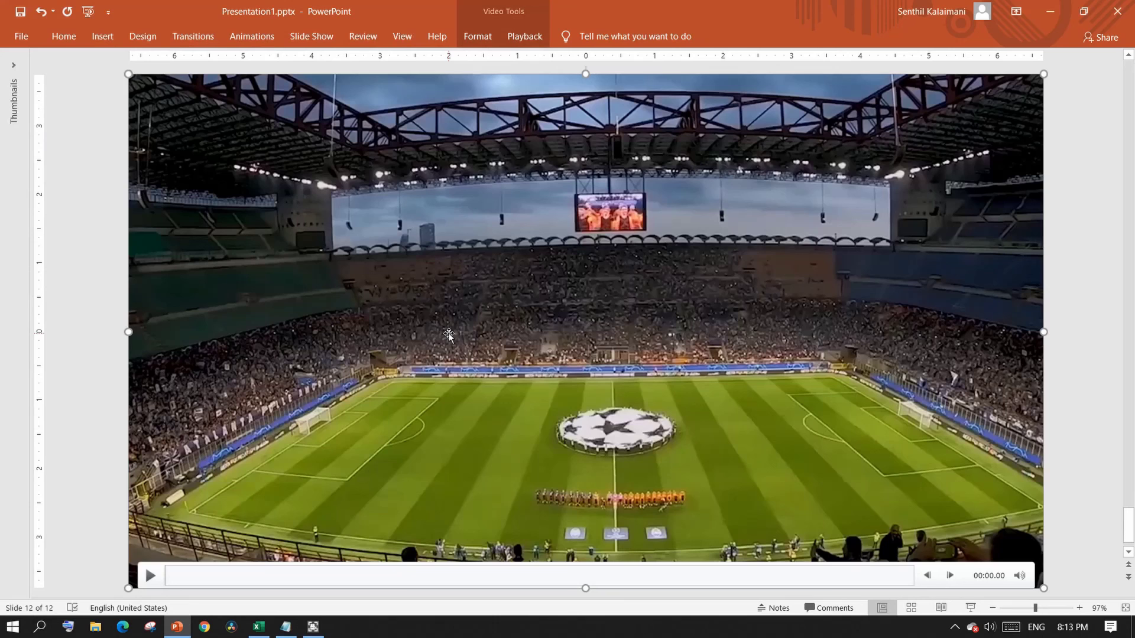
Step: Send the stadium video behind the table and make the title text yellow
{"action": "right_click", "coordinate": [558, 273]}
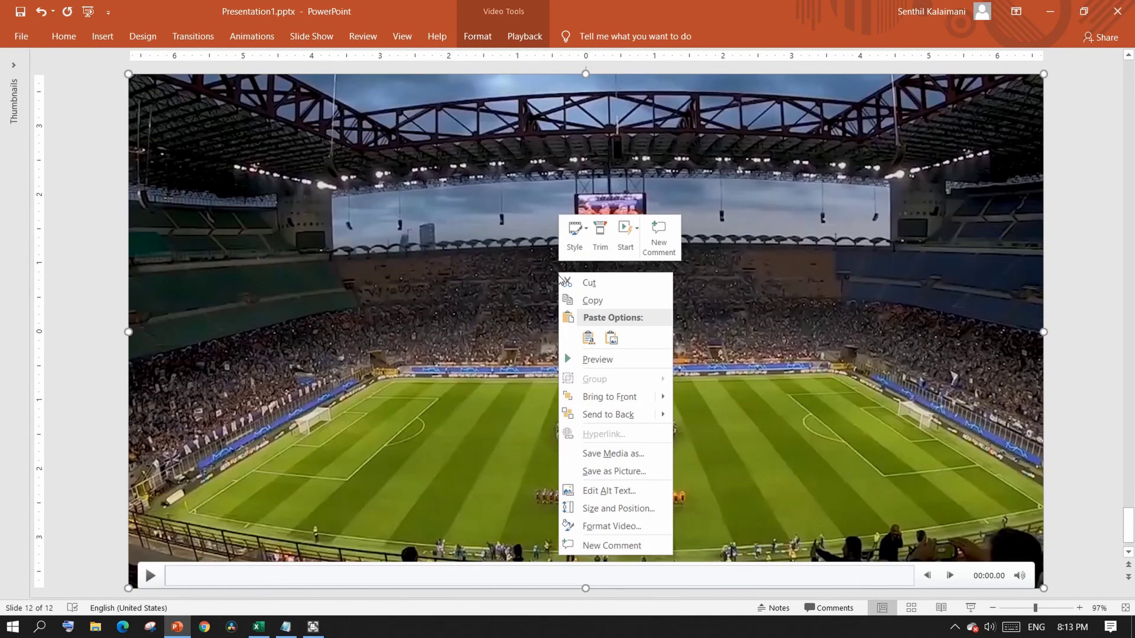
{"action": "left_click", "coordinate": [633, 415]}
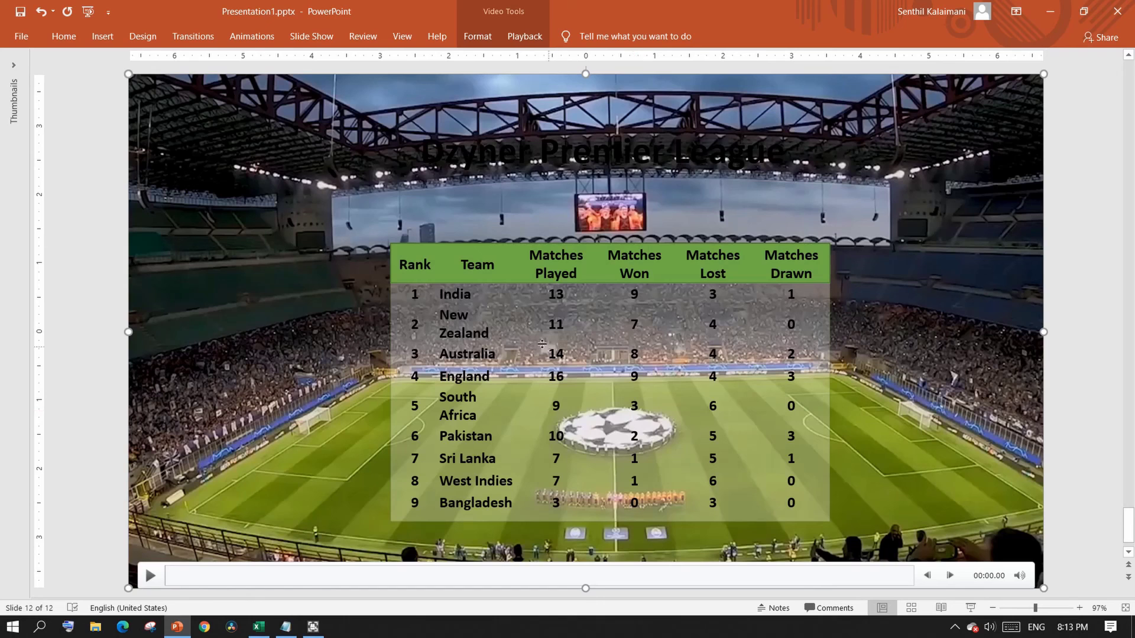
{"action": "left_click", "coordinate": [539, 125]}
{"action": "left_click", "coordinate": [64, 36]}
{"action": "left_click", "coordinate": [385, 87]}
{"action": "left_click", "coordinate": [403, 201]}
Step: Make the league table text white
{"action": "left_click", "coordinate": [414, 244]}
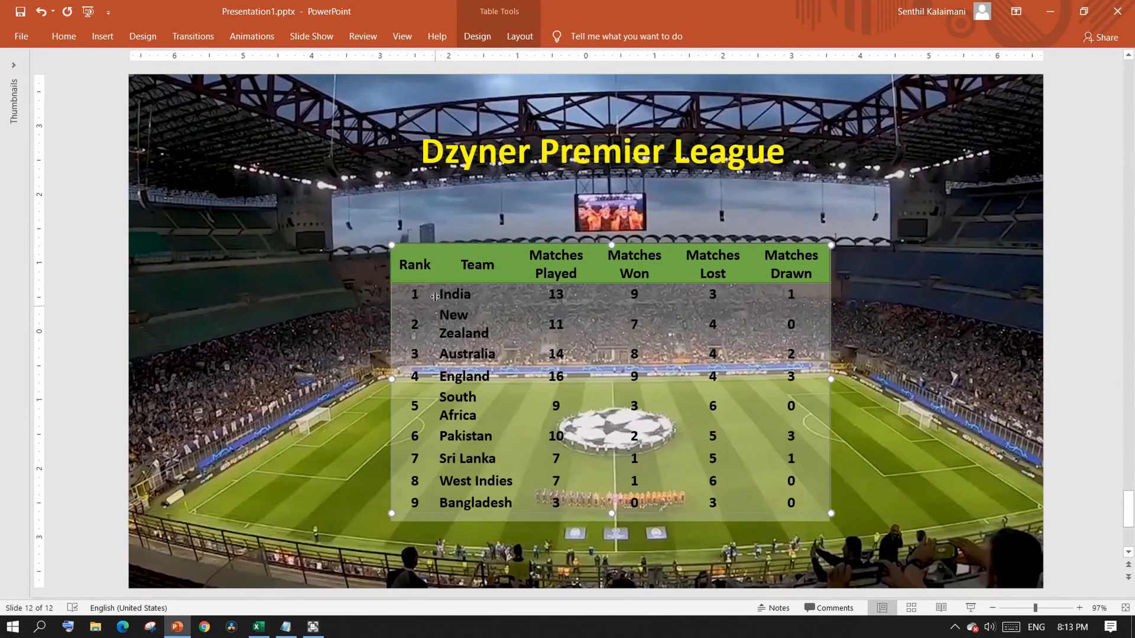
{"action": "left_click", "coordinate": [372, 87]}
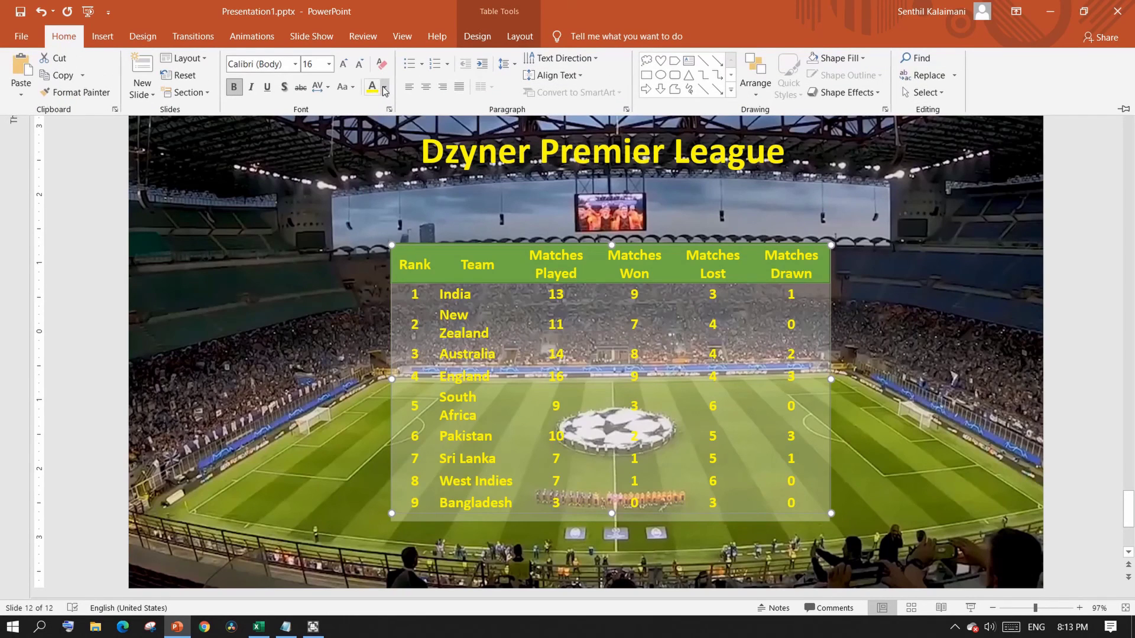
{"action": "left_click", "coordinate": [385, 87]}
{"action": "left_click", "coordinate": [374, 134]}
{"action": "key", "text": "ctrl+F1"}
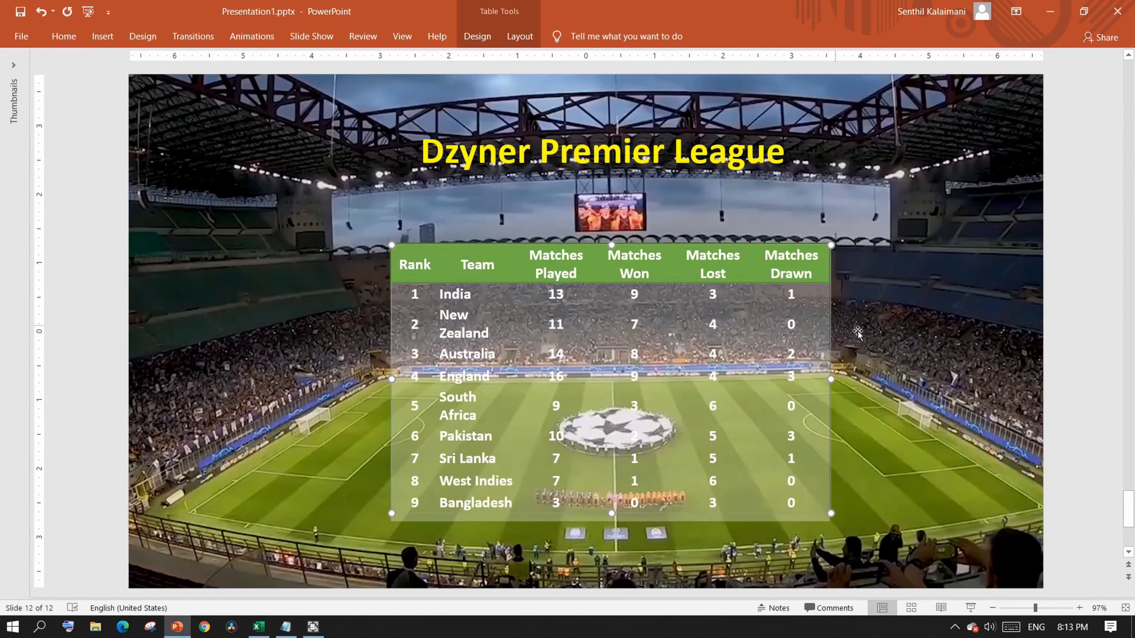